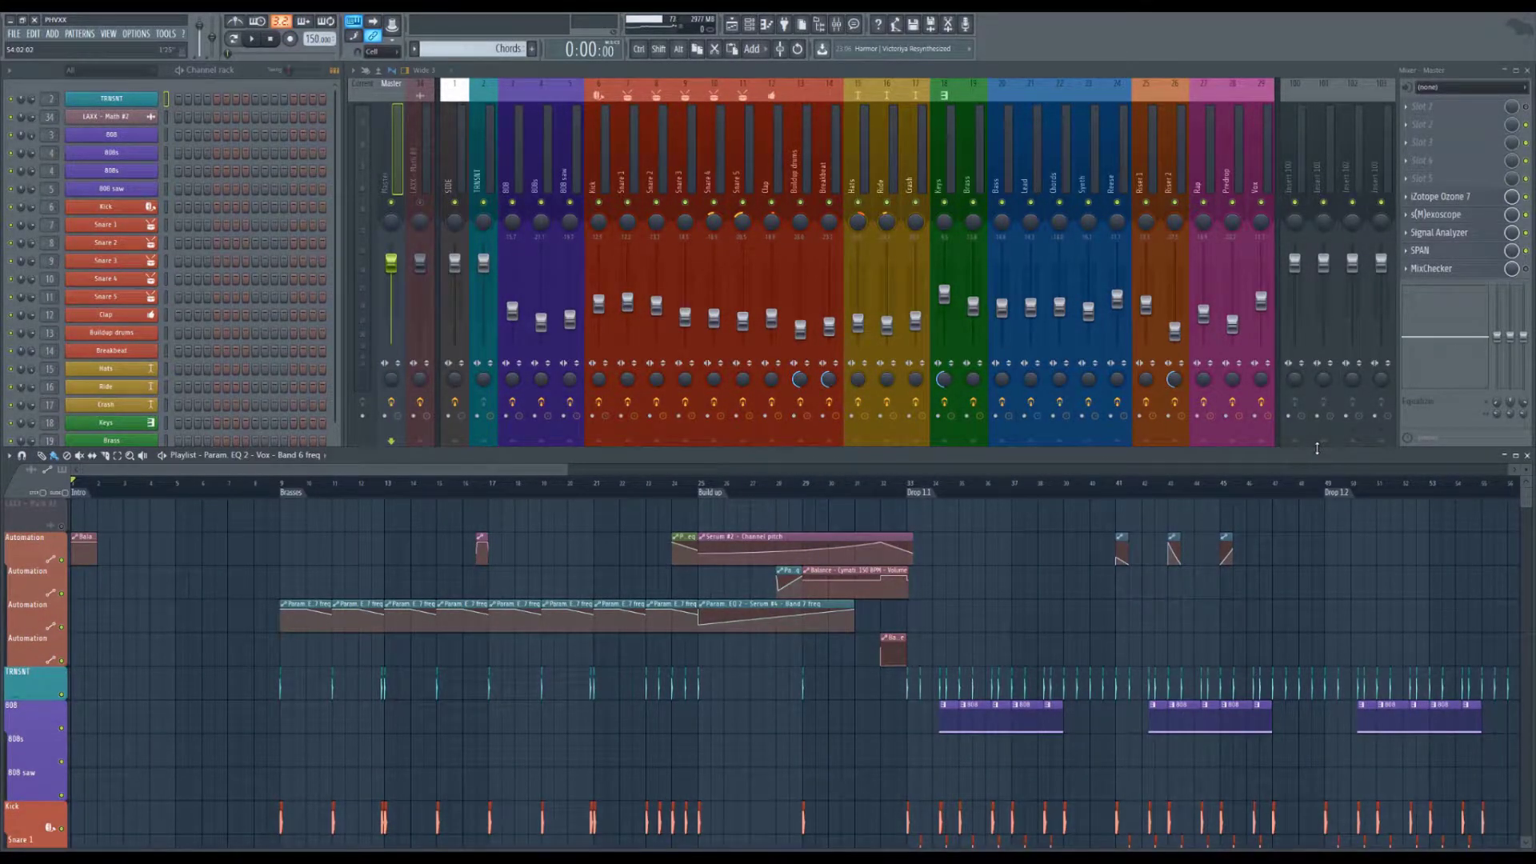
Step: Lower the playlist's top edge to make the mixer taller, and look over the full channel rack and playlist tracks
left_click_drag(1317, 449, 1317, 473)
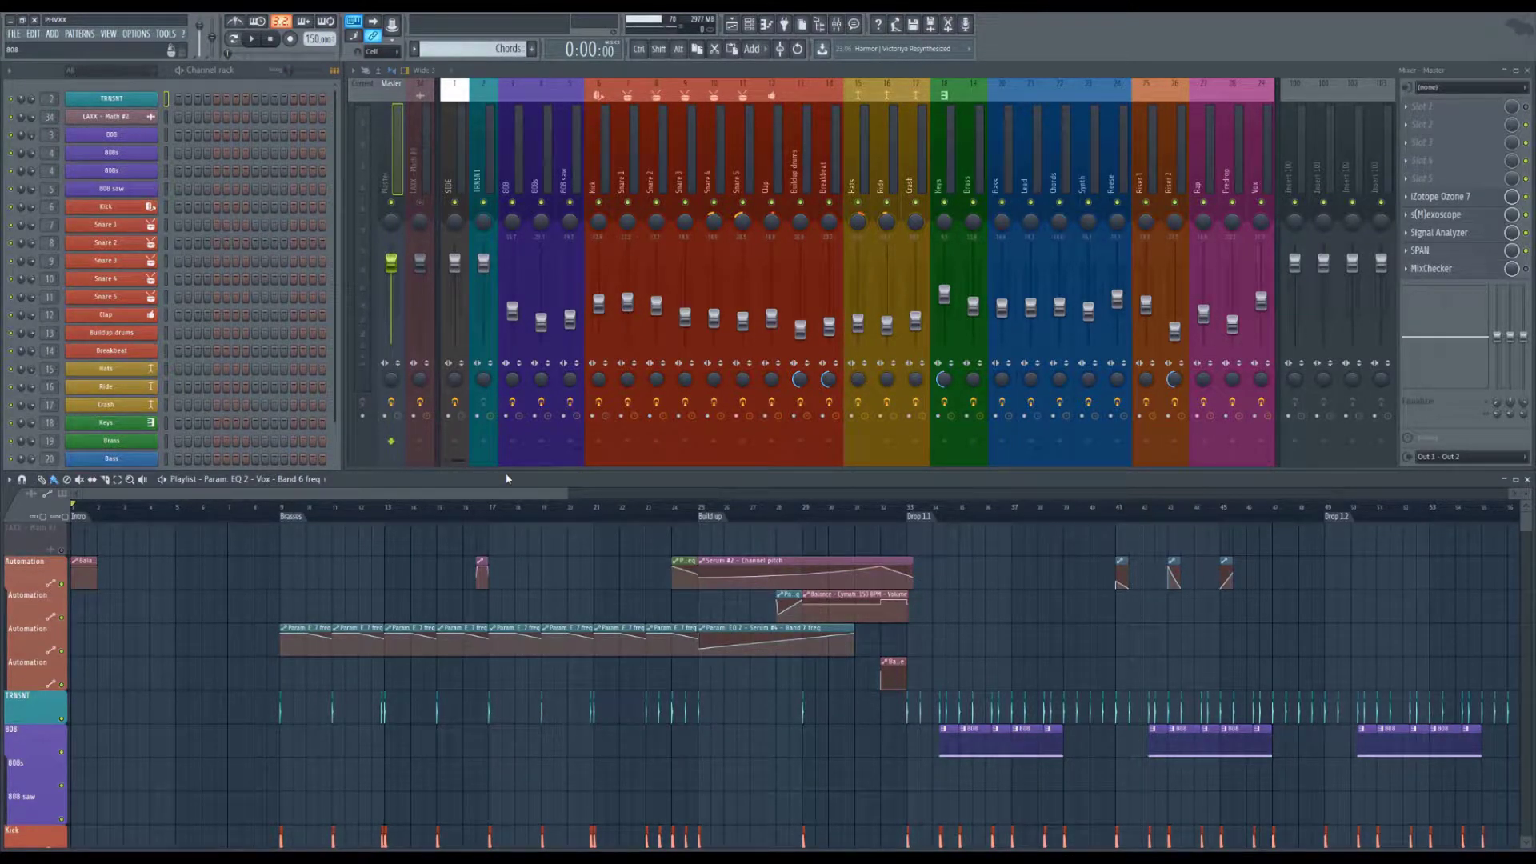
left_click(240, 70)
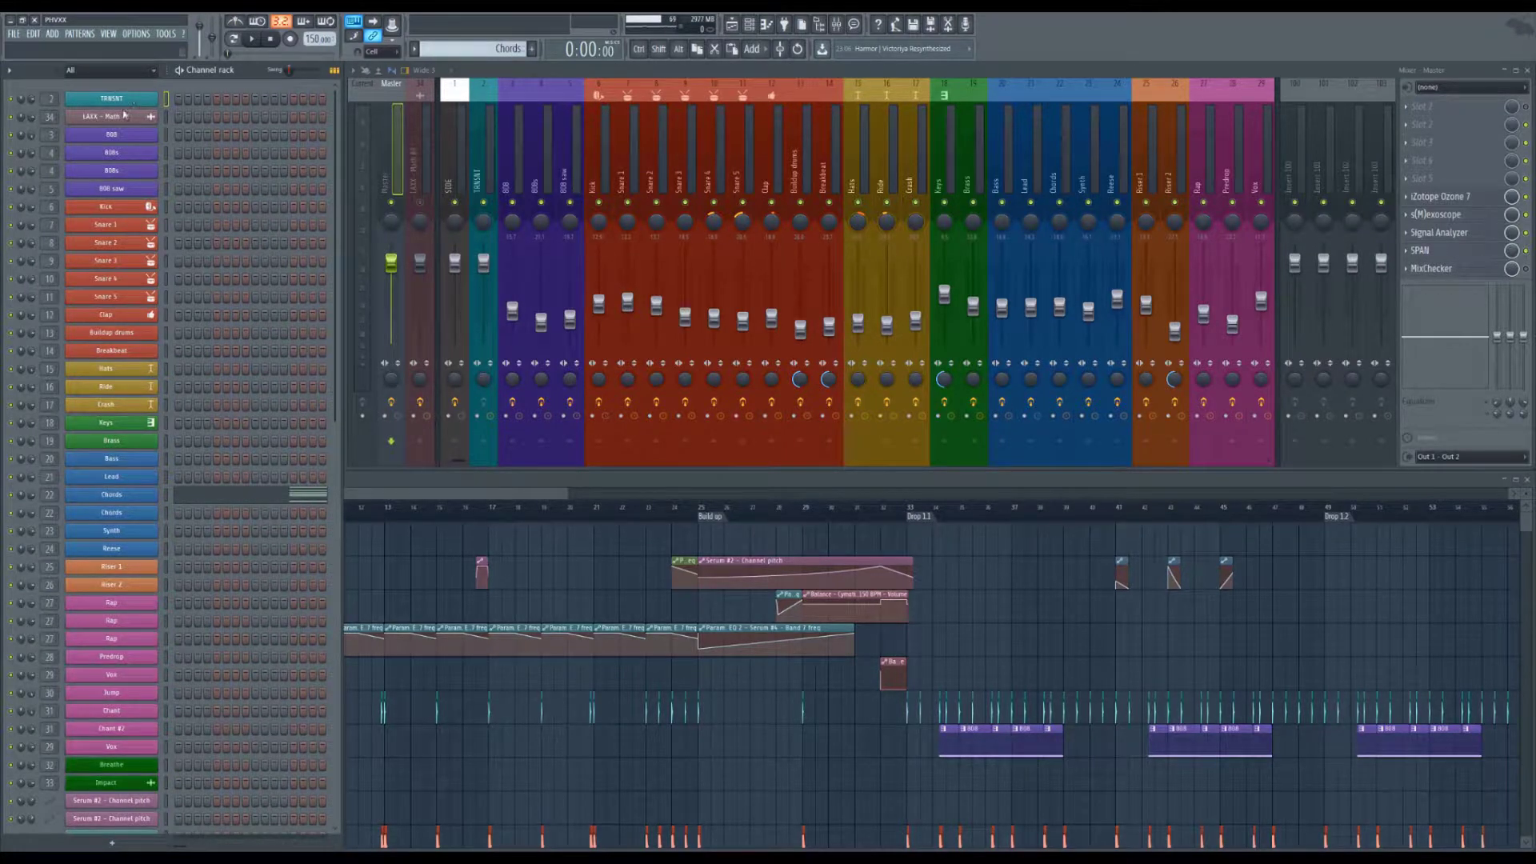
key("F5")
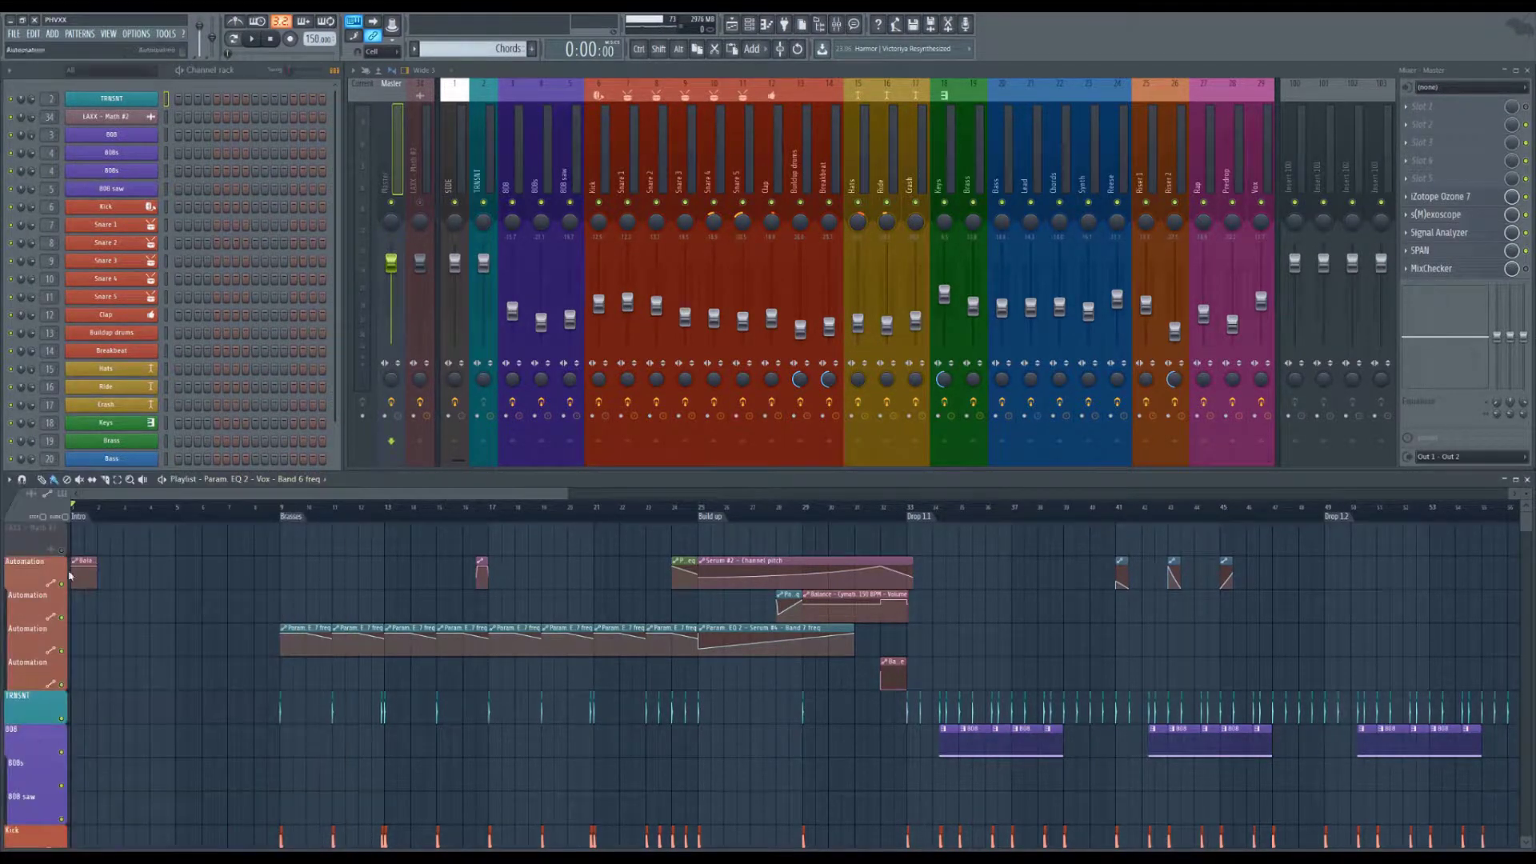
scroll(110, 663, "down", 6)
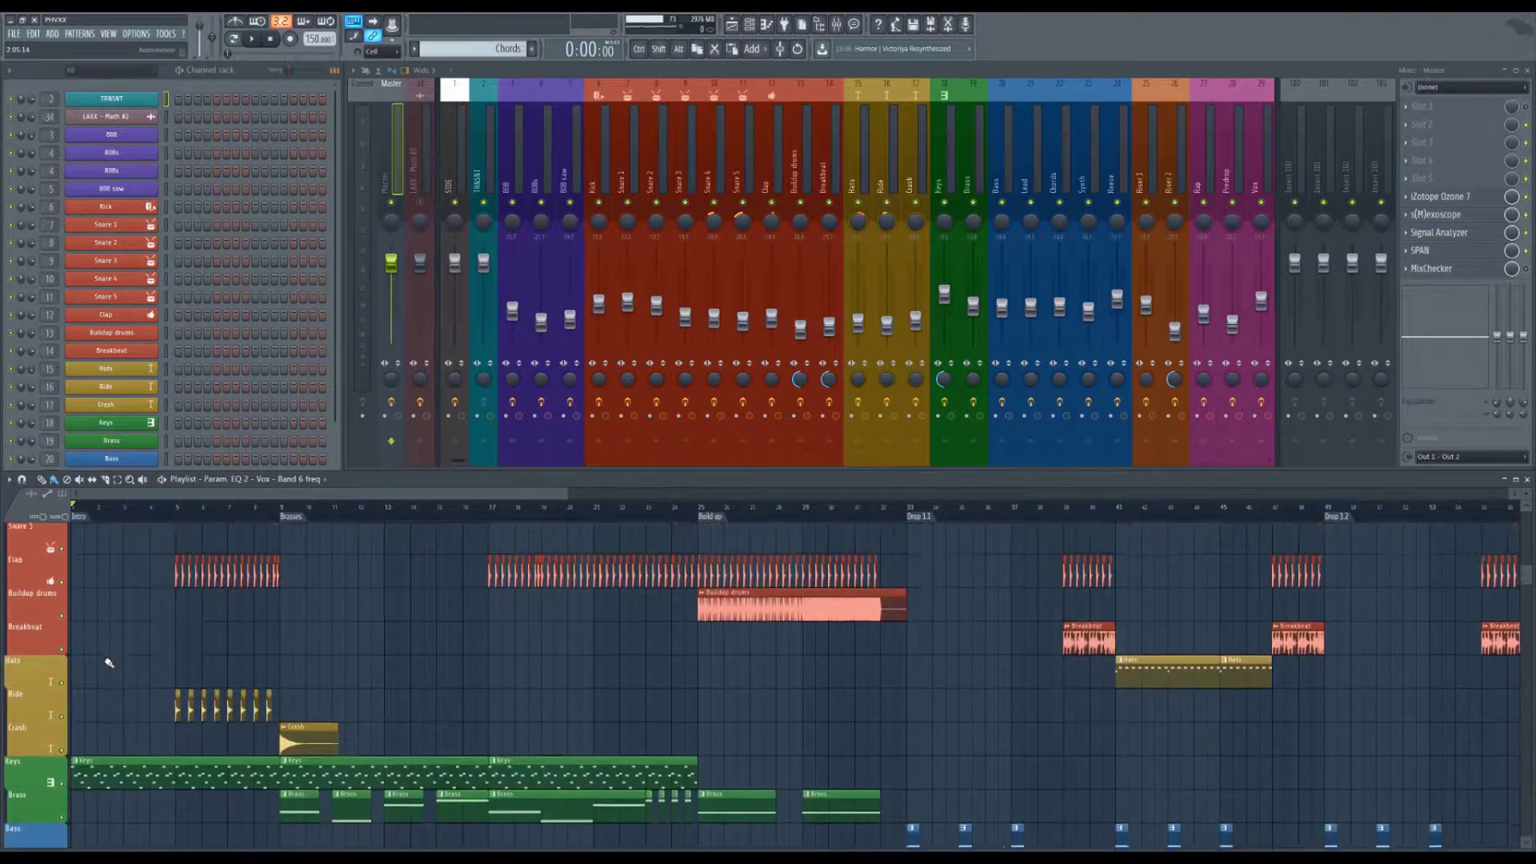
scroll(109, 663, "up", 6)
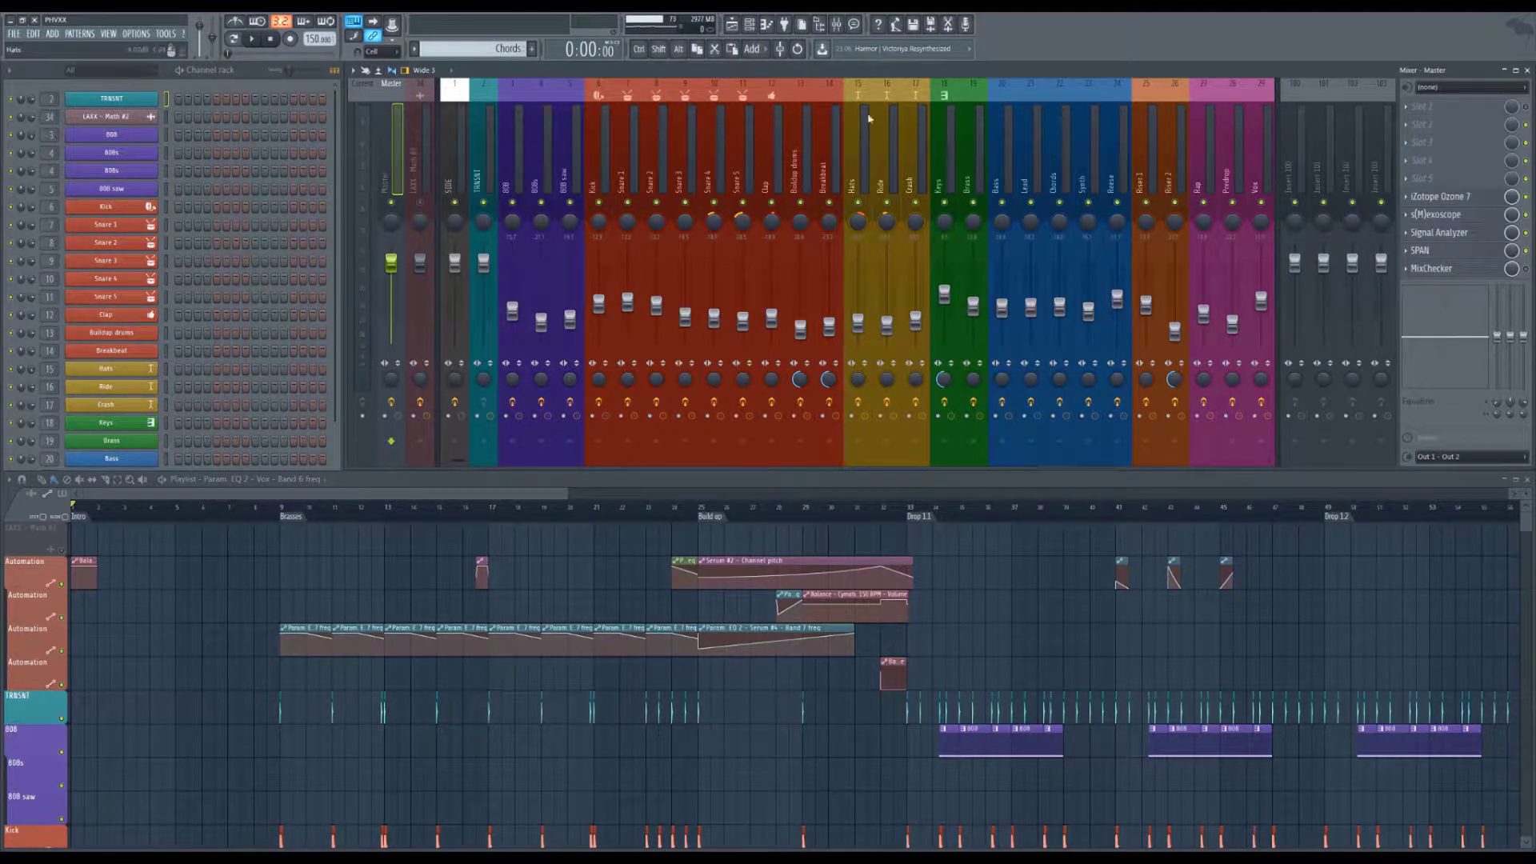
Step: Inspect the effect chains of the Hats, Keys and Brass mixer tracks
left_click(858, 152)
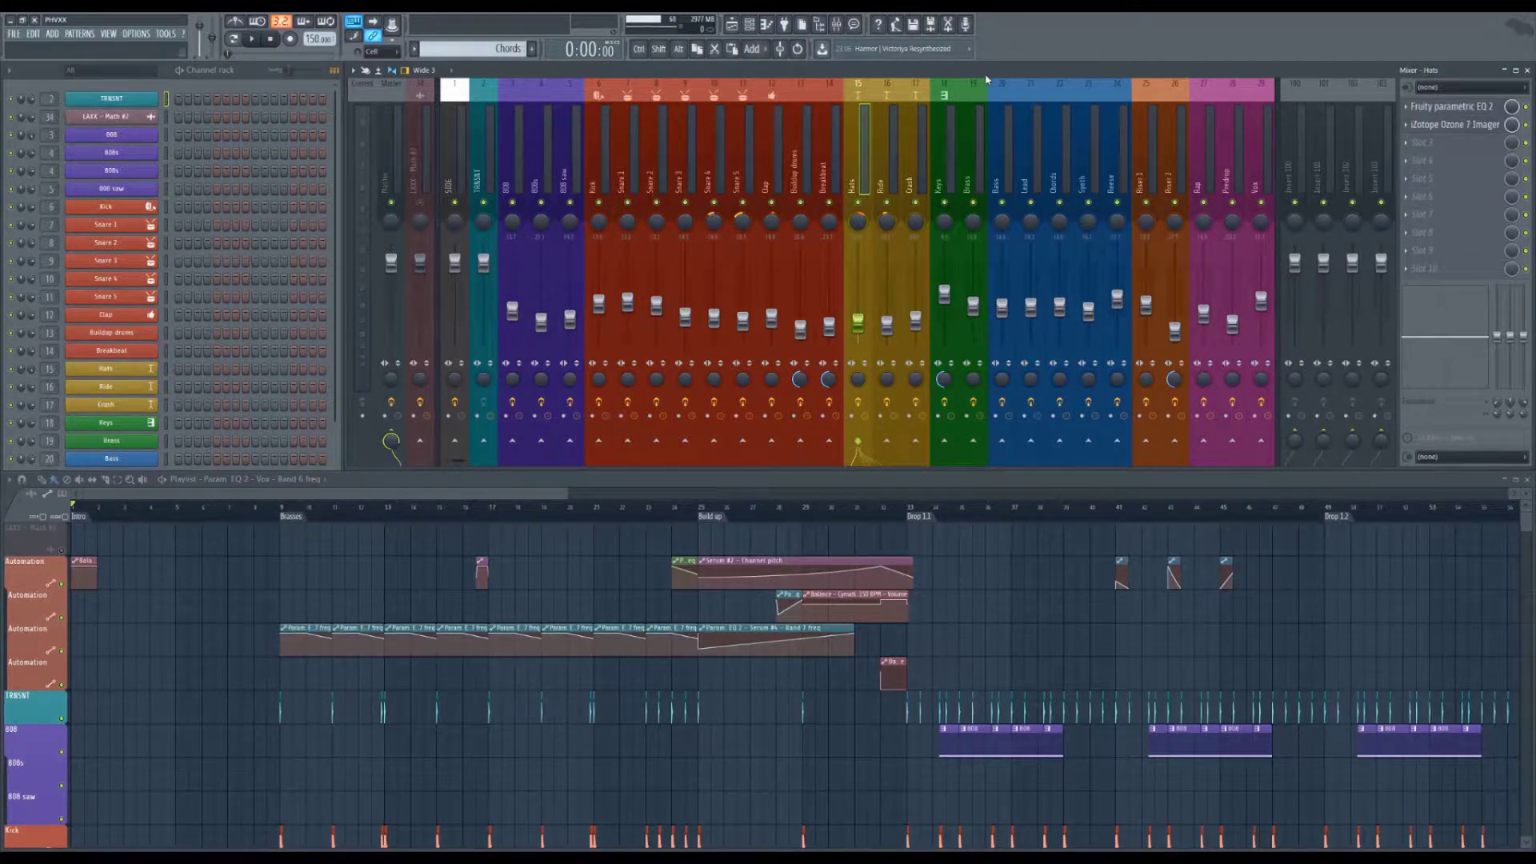
left_click(946, 147)
left_click(974, 148)
left_click(946, 147)
left_click(975, 148)
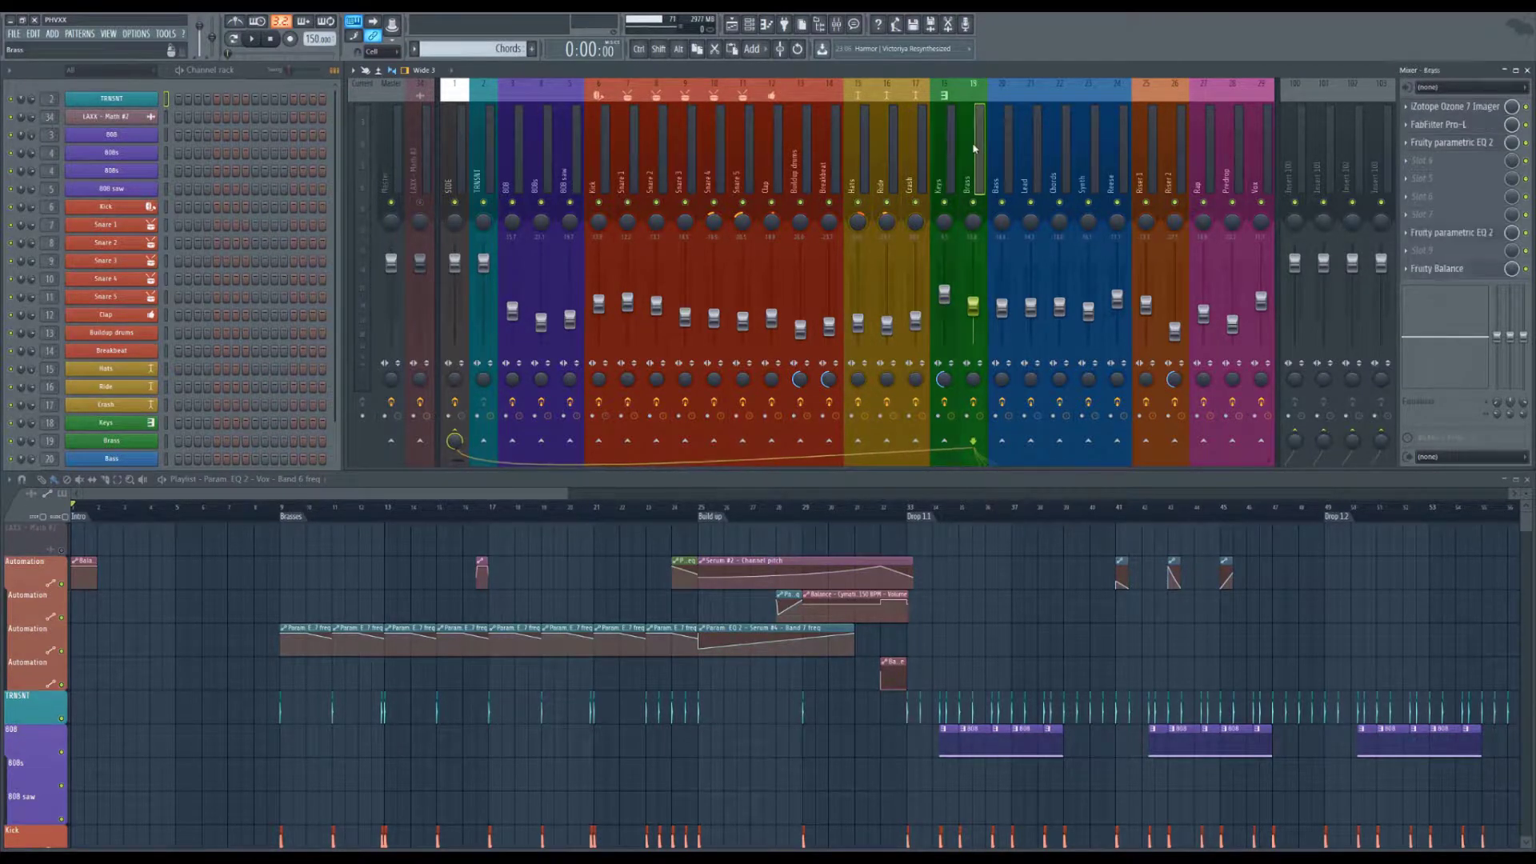
Step: Inspect the effect chains of the Bass, Synth and Reese mixer tracks
scroll(1038, 176, "right", 1)
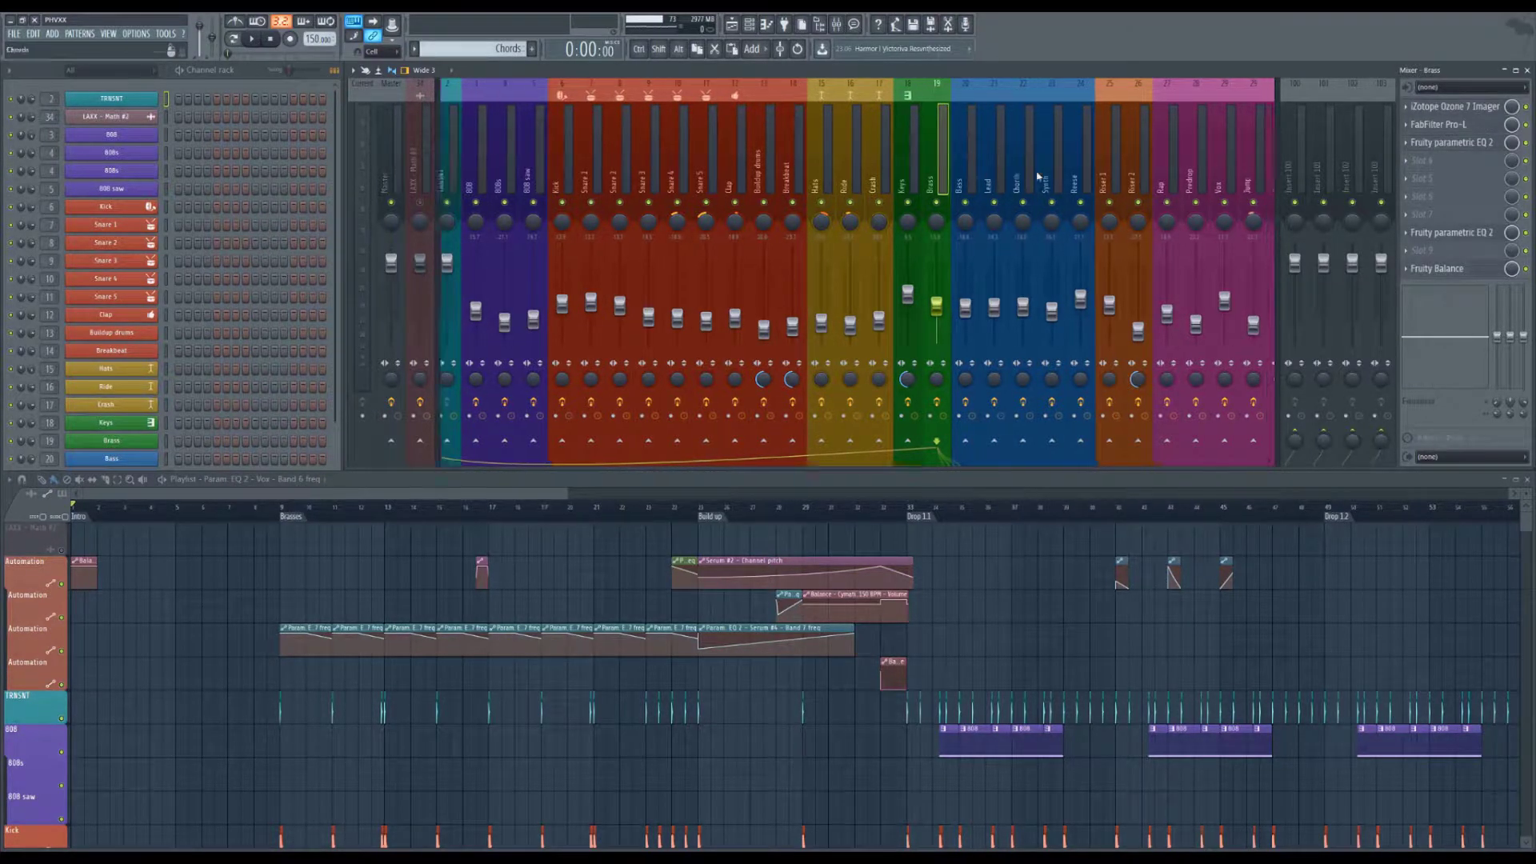
scroll(1038, 176, "right", 8)
key("Right")
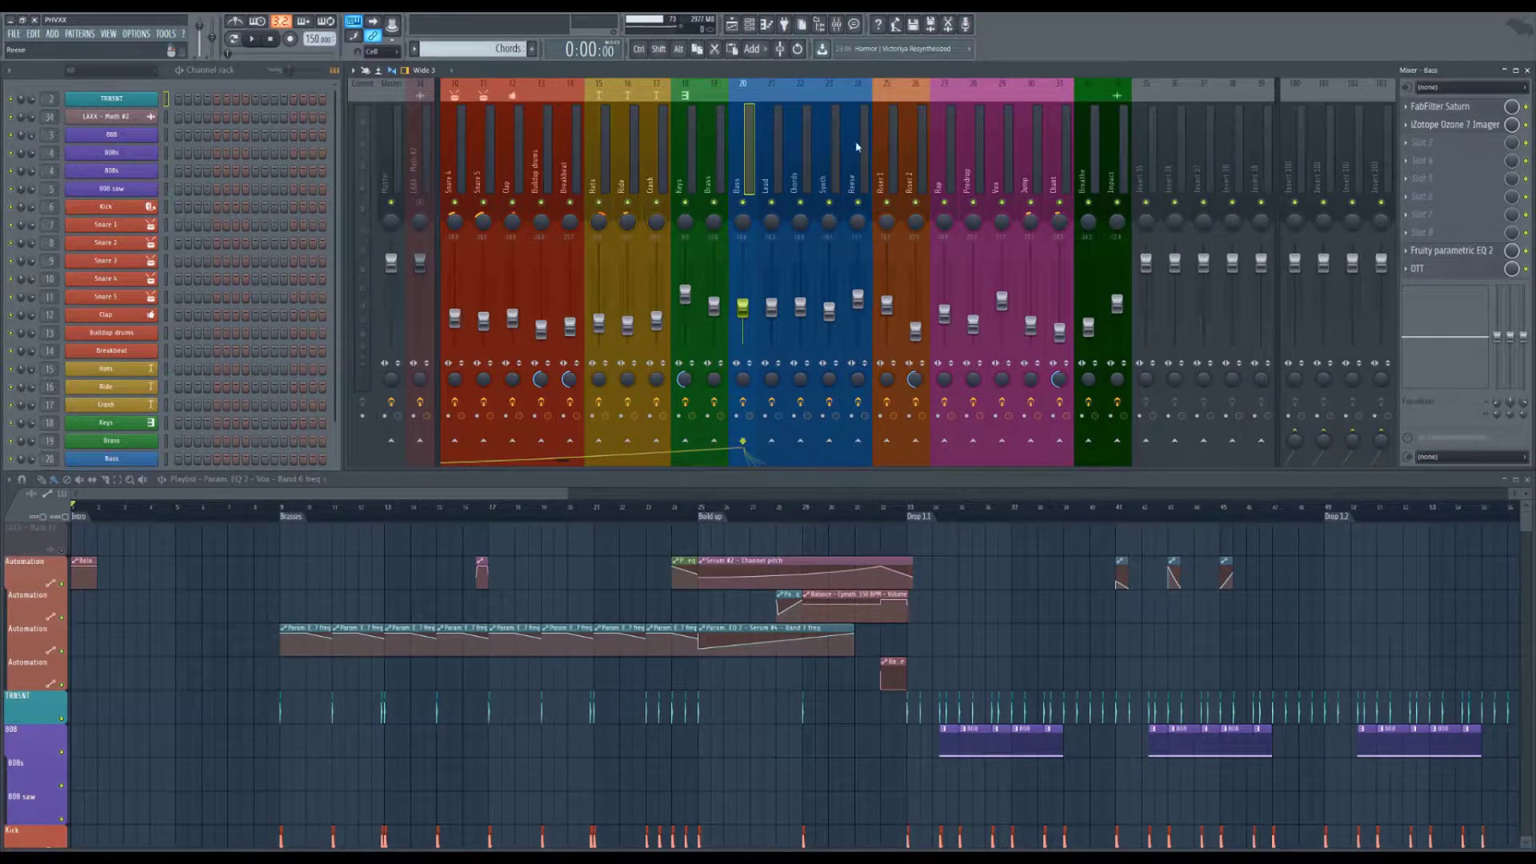
left_click(842, 154)
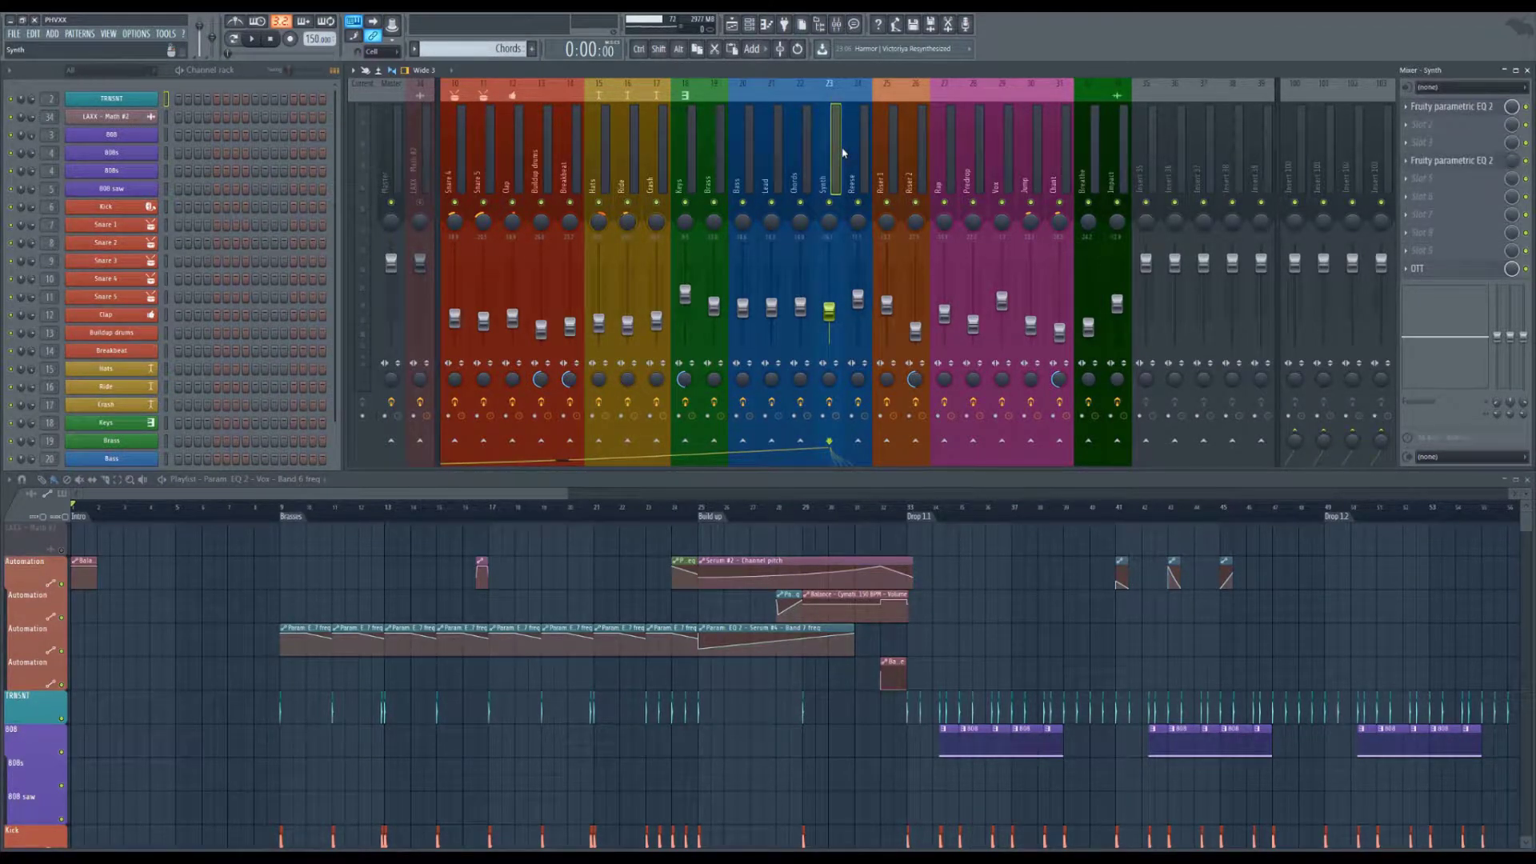
left_click(858, 154)
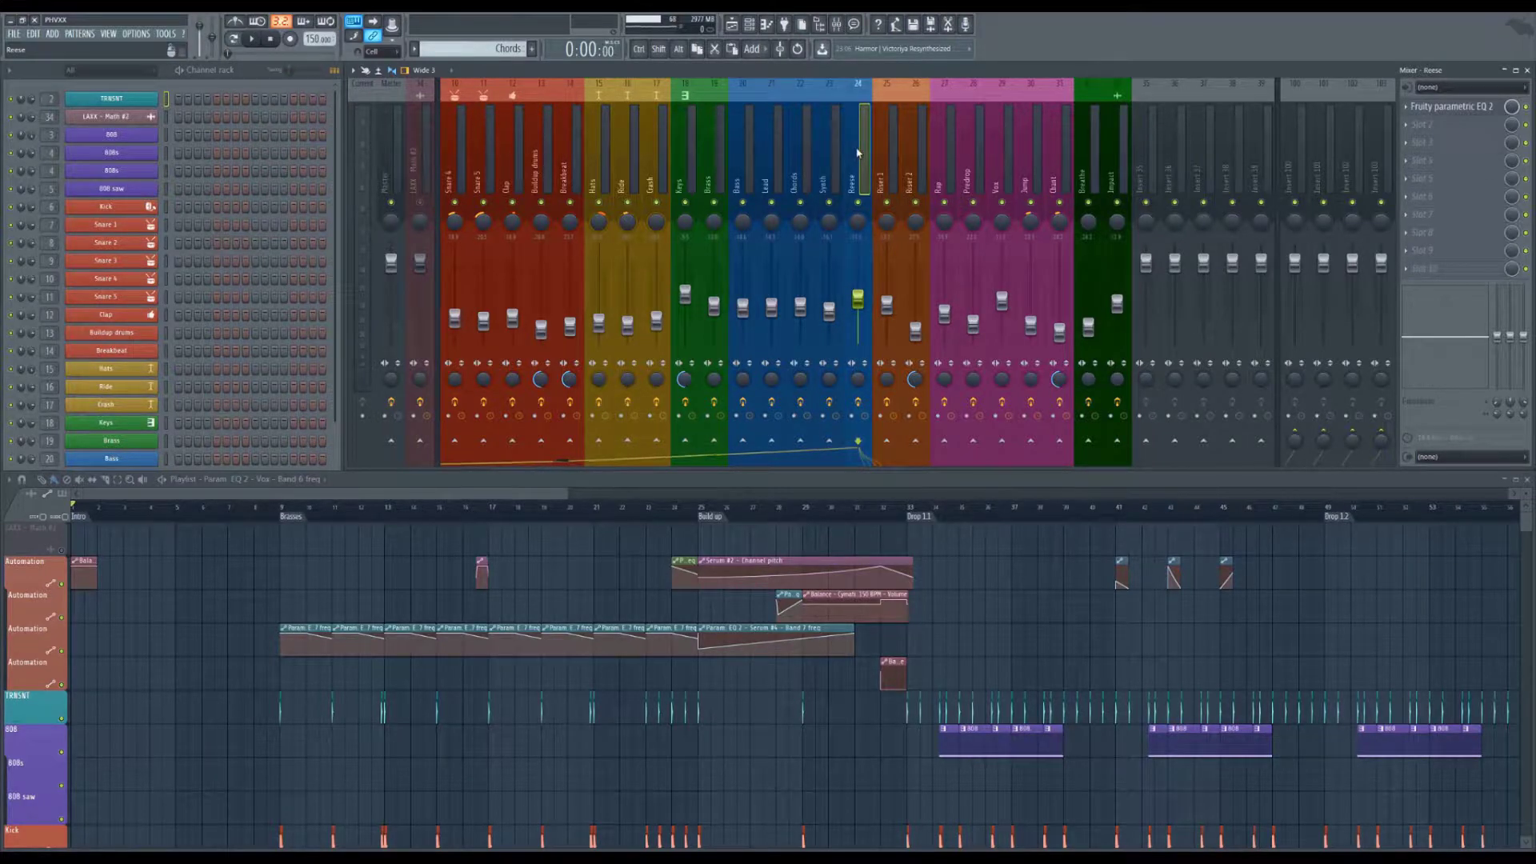
Step: Locate the Kick and the other red drum tracks in the mixer, the channel rack and the playlist
scroll(857, 154, "left", 9)
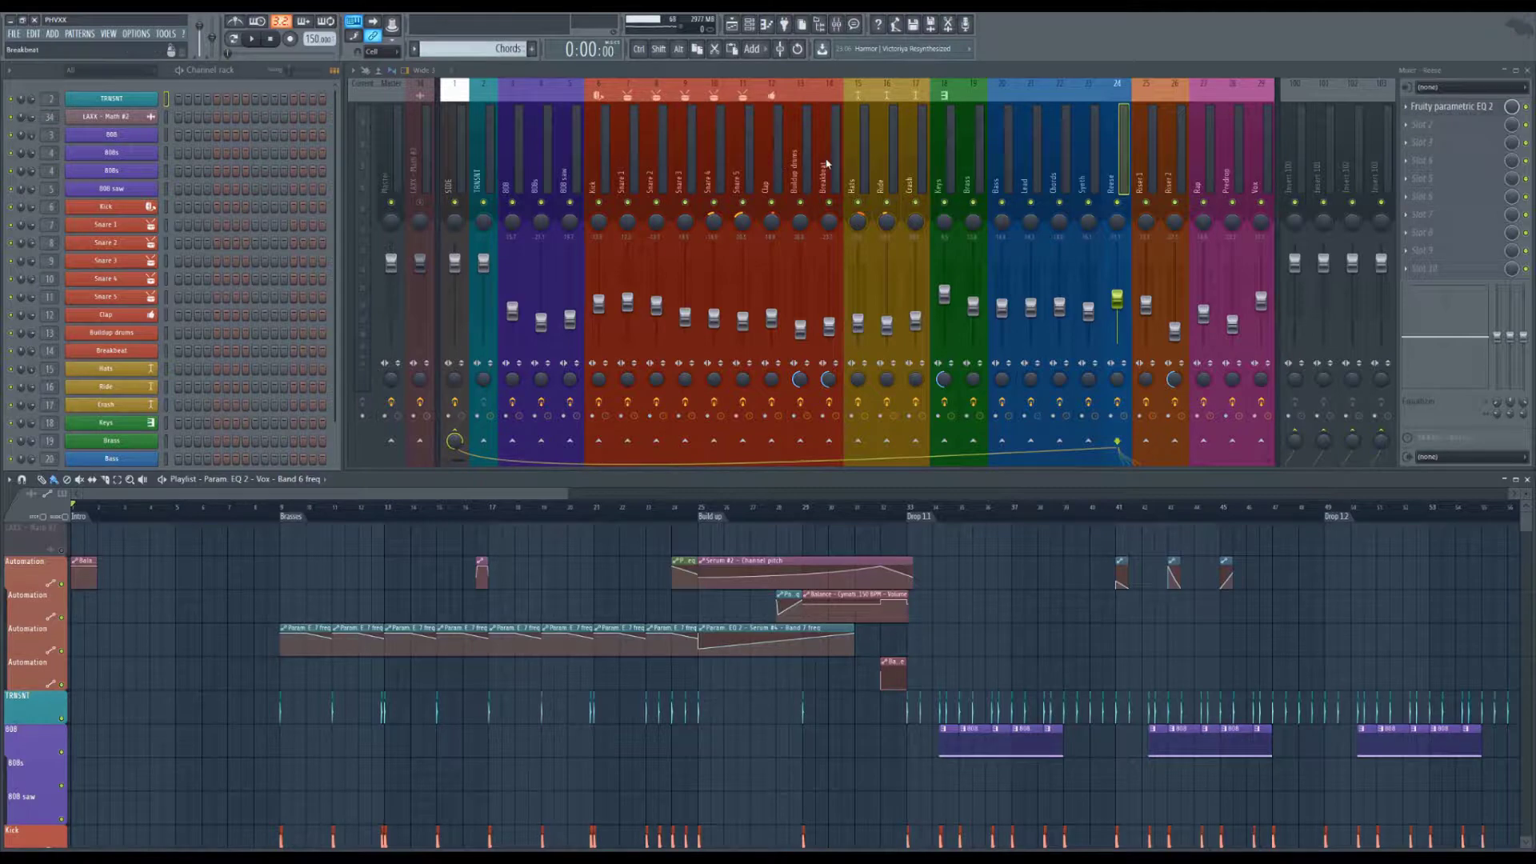
left_click(600, 160)
left_click(204, 177)
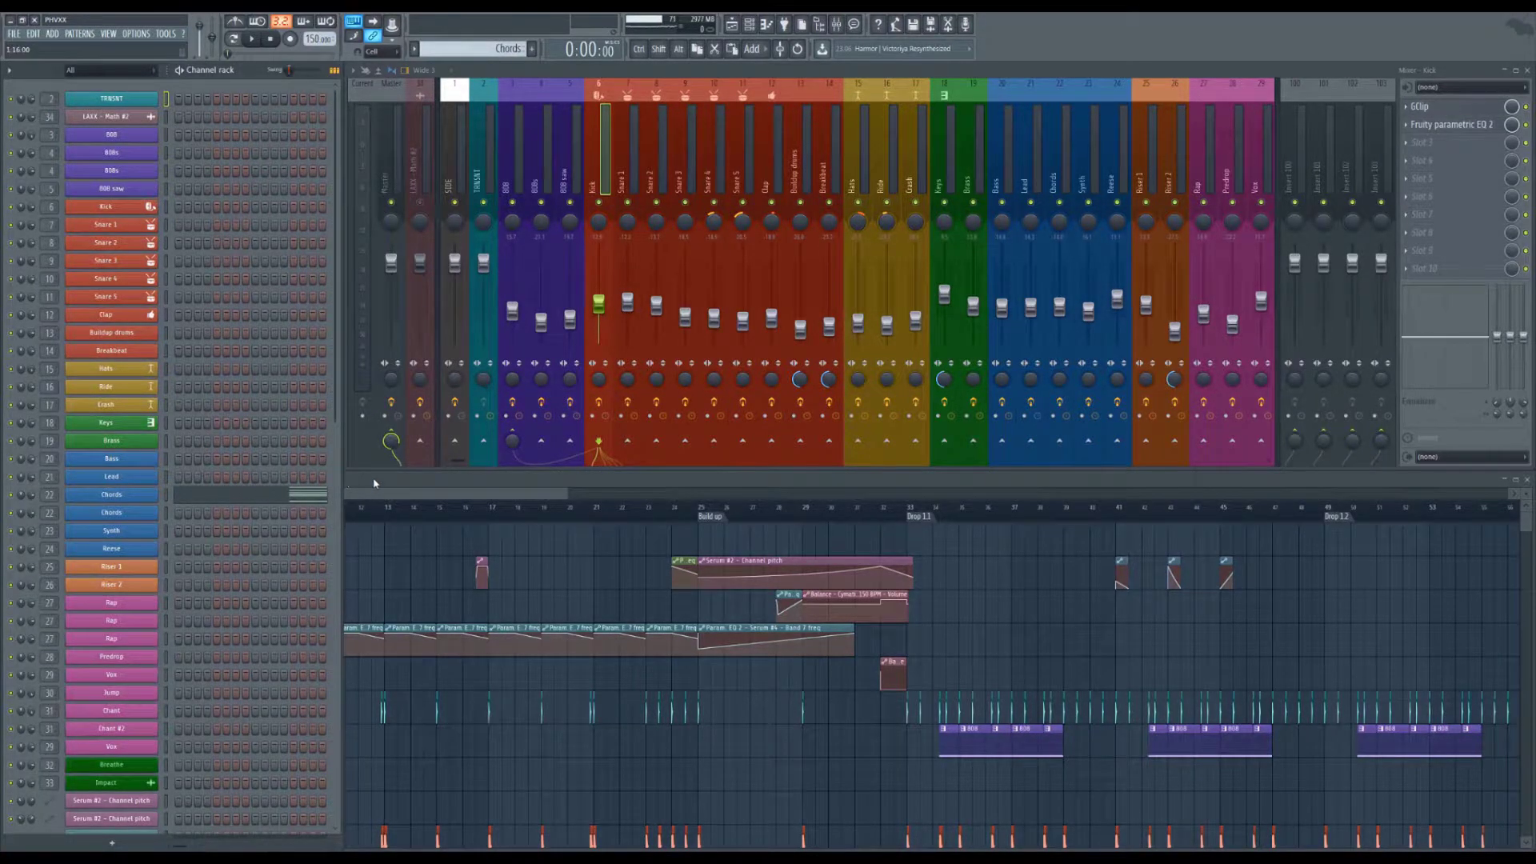
left_click(352, 632)
scroll(309, 635, "up", 5)
scroll(205, 633, "up", 1)
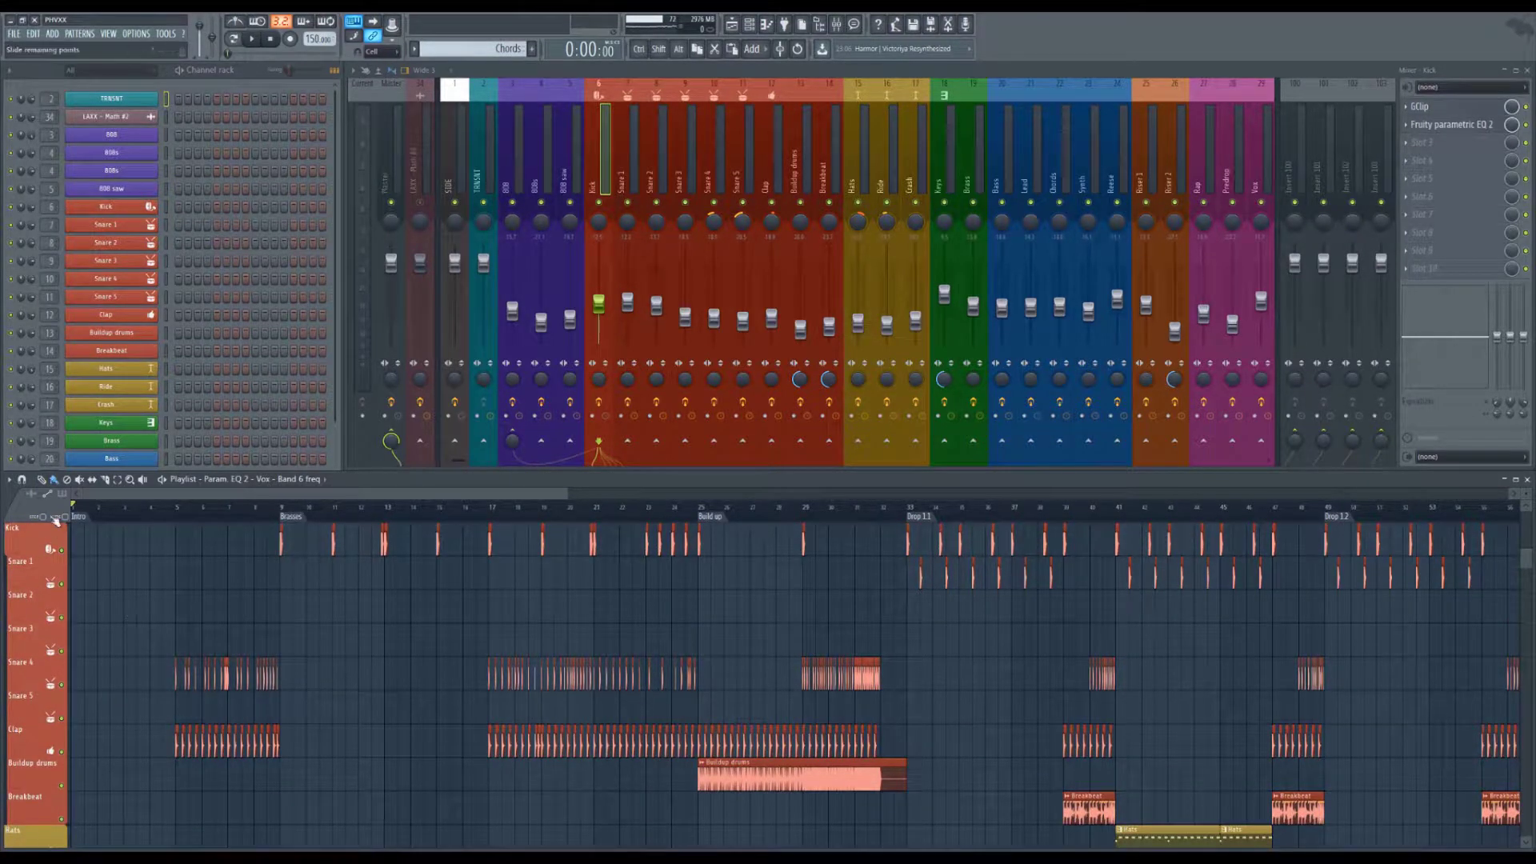
Step: Maximize the playlist and review its colour-coded track groups from the automation tracks down to Impact
double_click(541, 479)
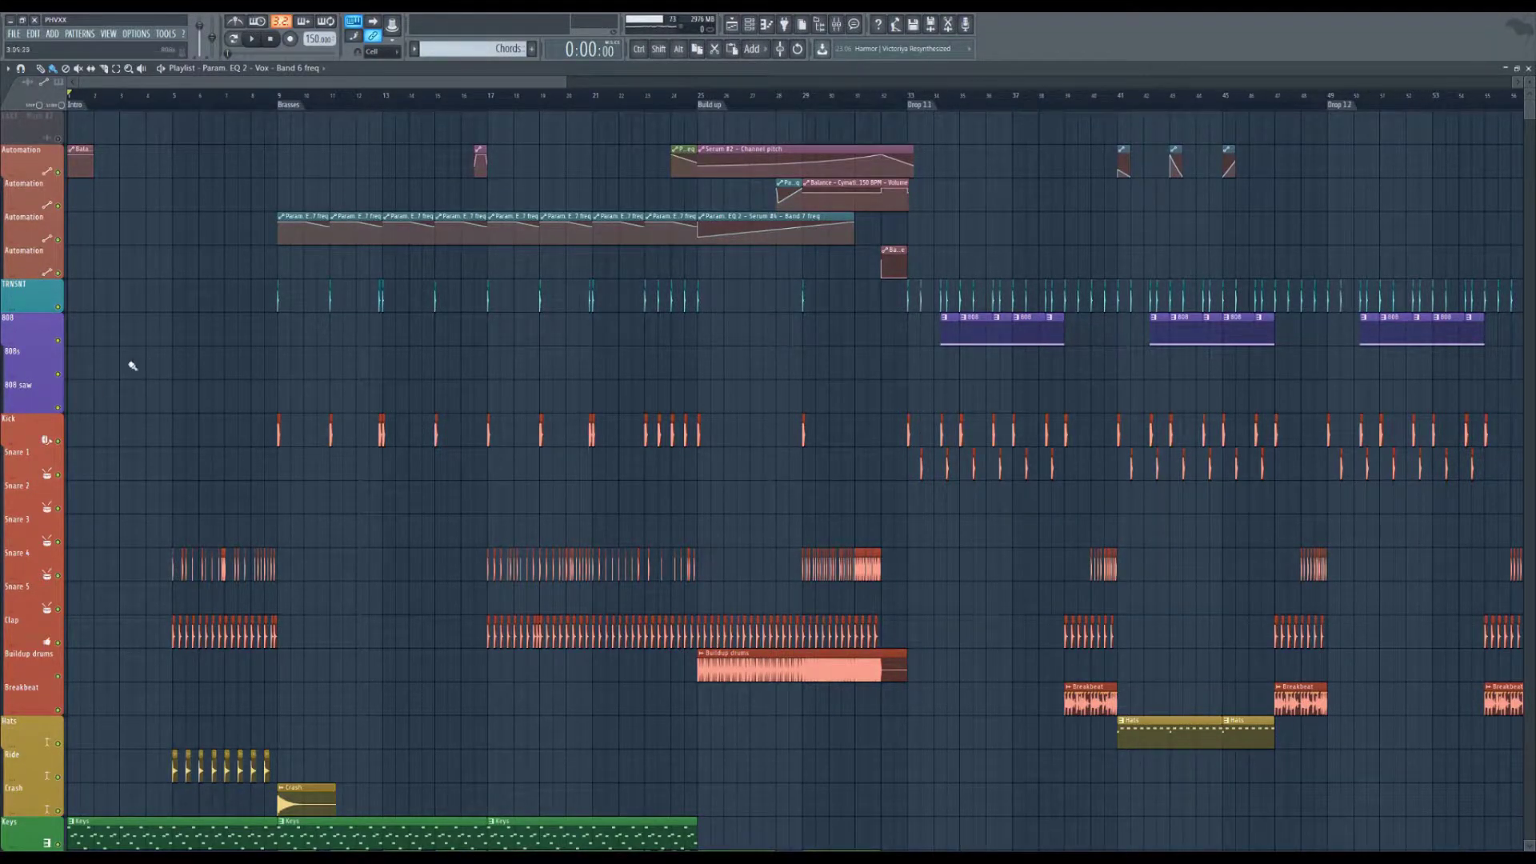
scroll(144, 352, "down", 4)
scroll(151, 319, "down", 1)
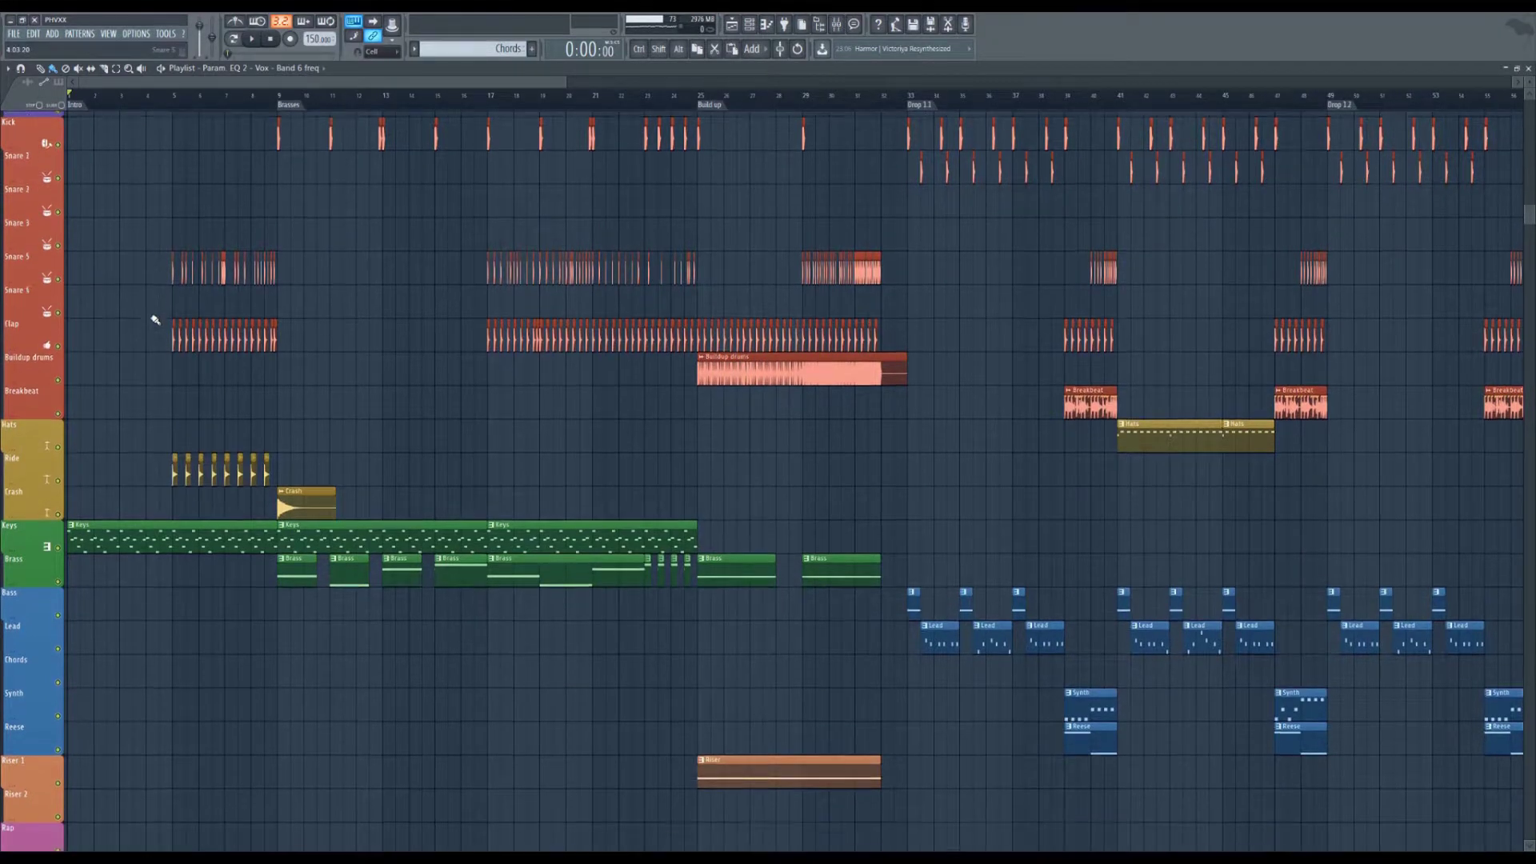
scroll(104, 409, "down", 1)
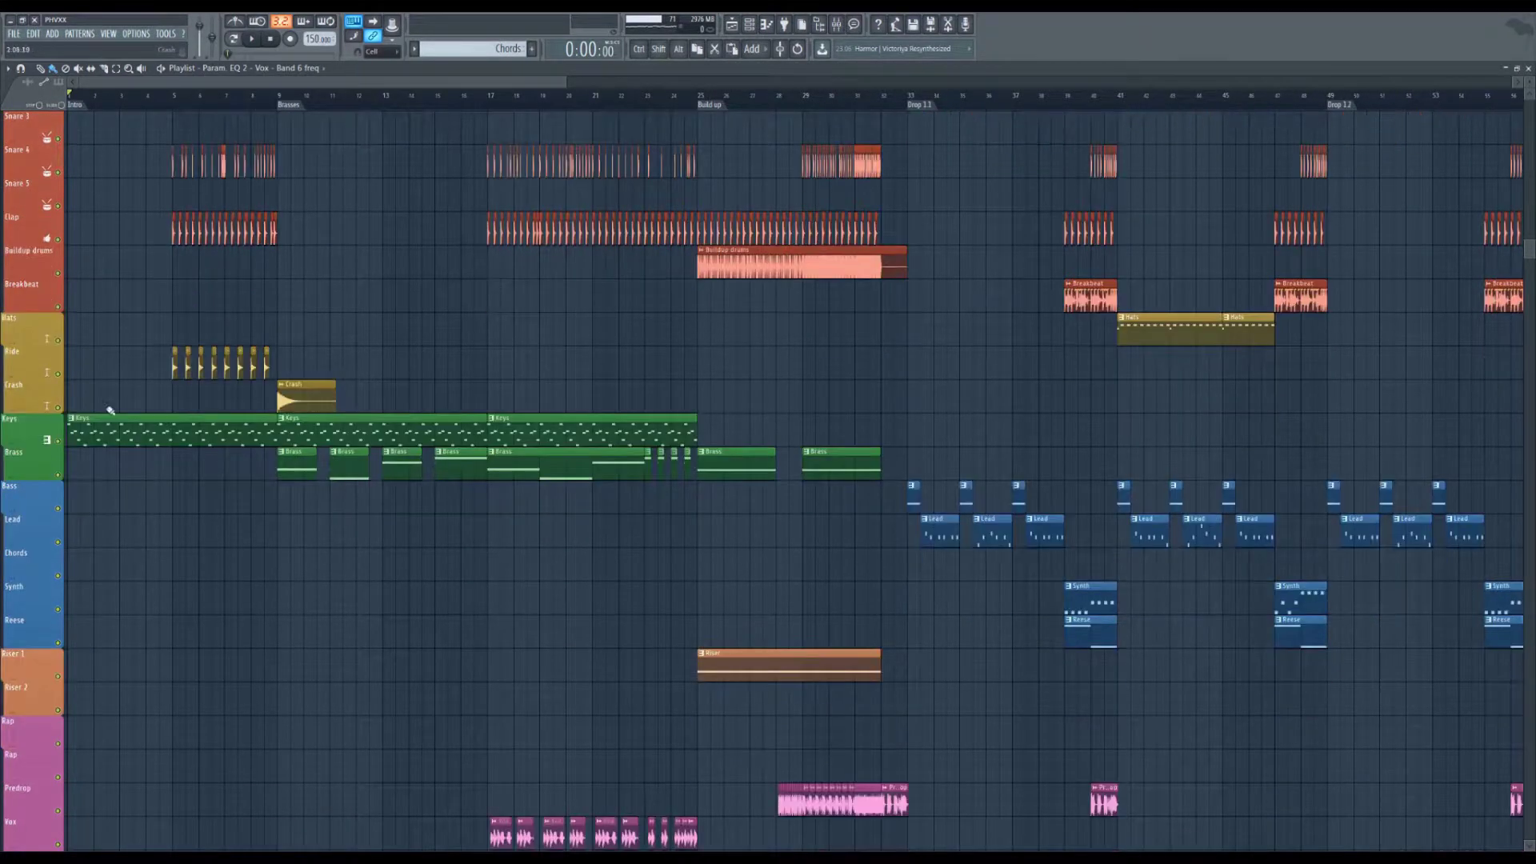
scroll(181, 518, "down", 2)
scroll(75, 480, "down", 3)
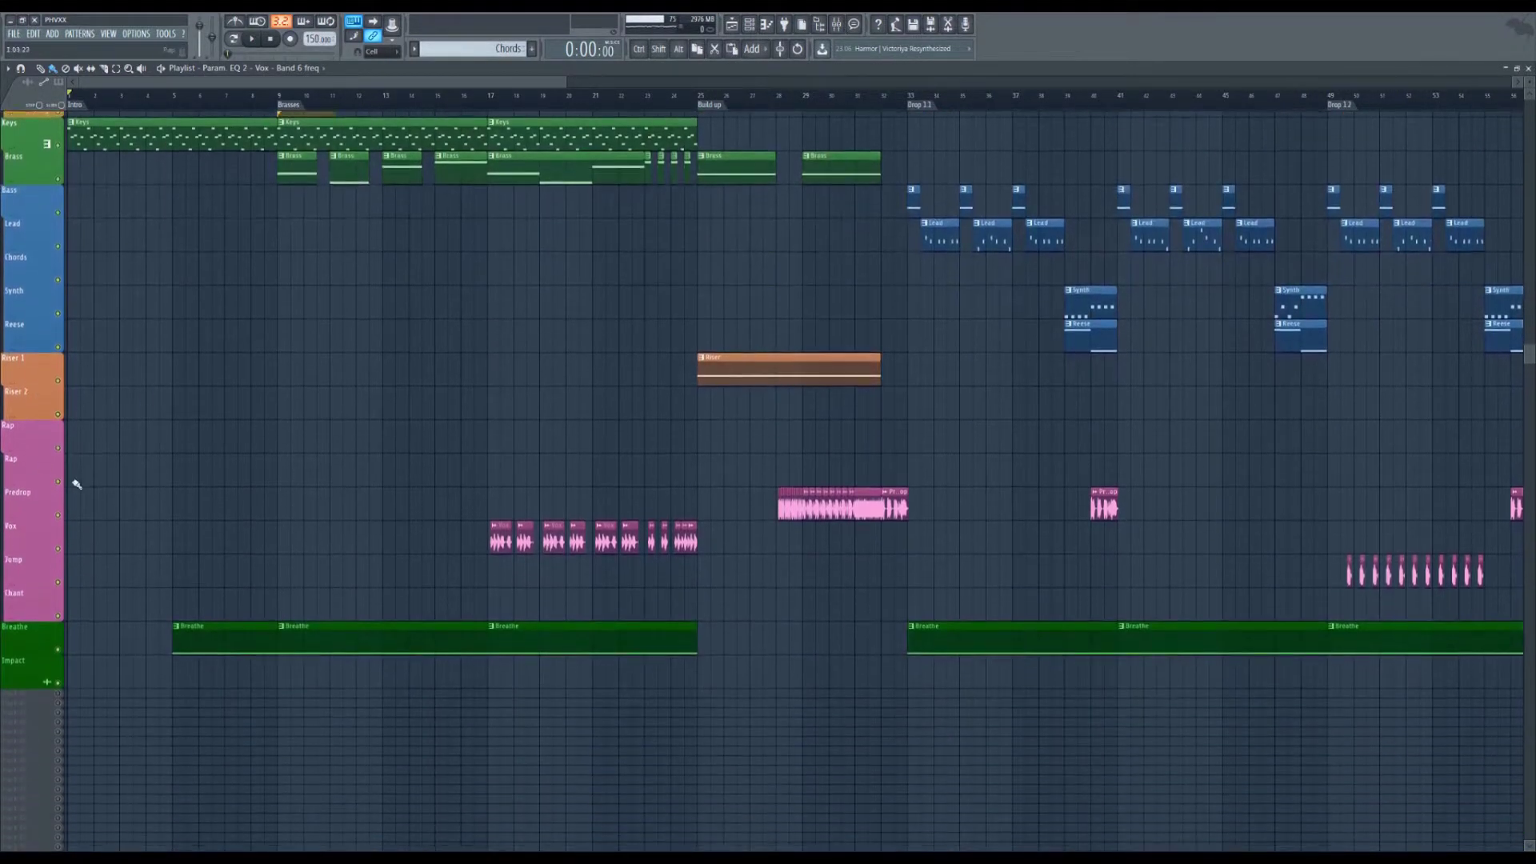
scroll(168, 631, "up", 3)
scroll(128, 640, "up", 1)
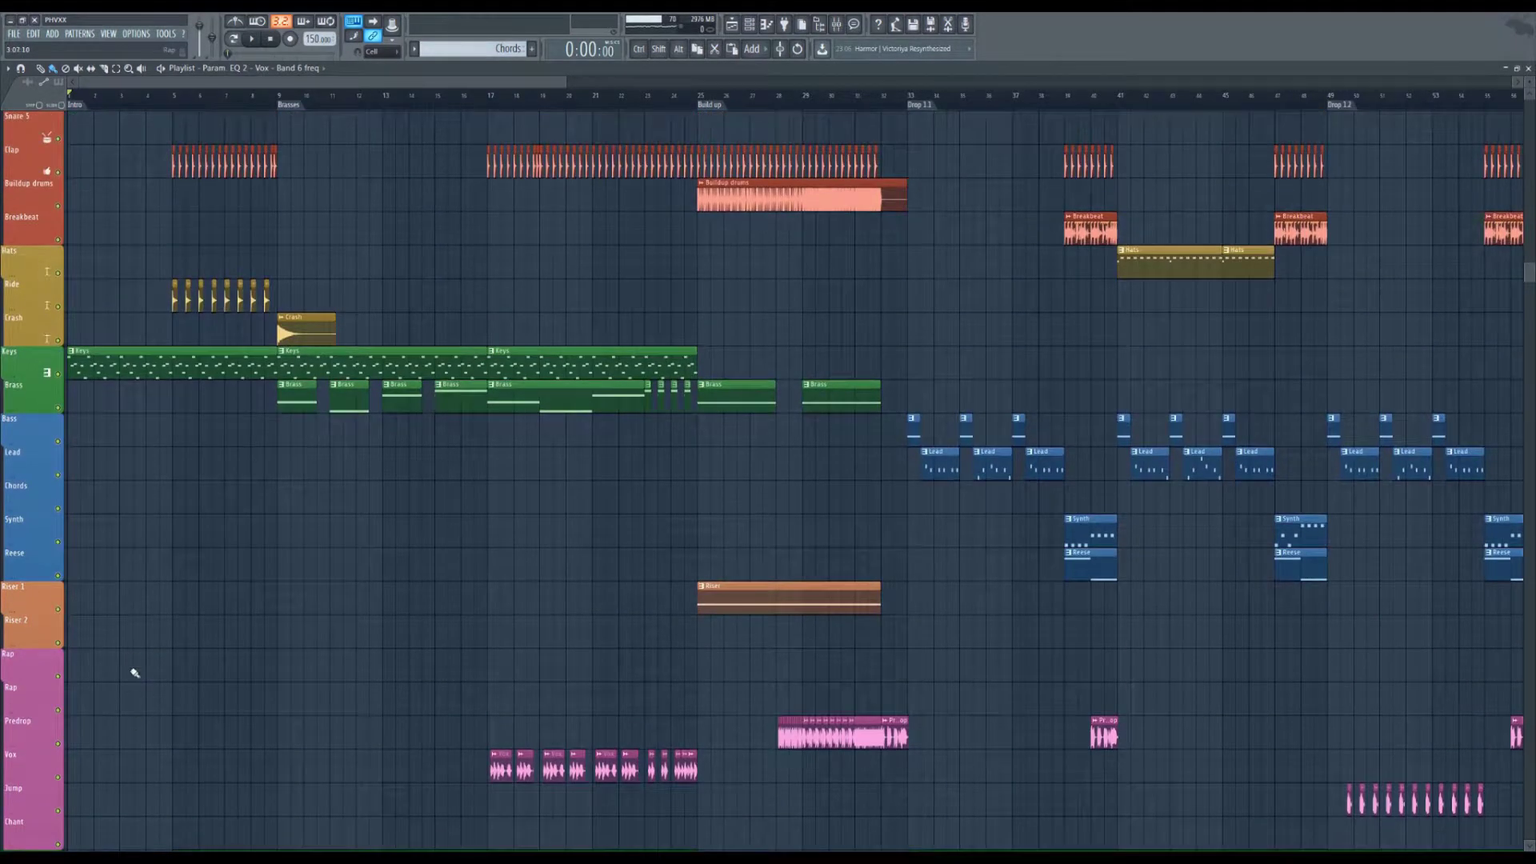
scroll(136, 576, "up", 6)
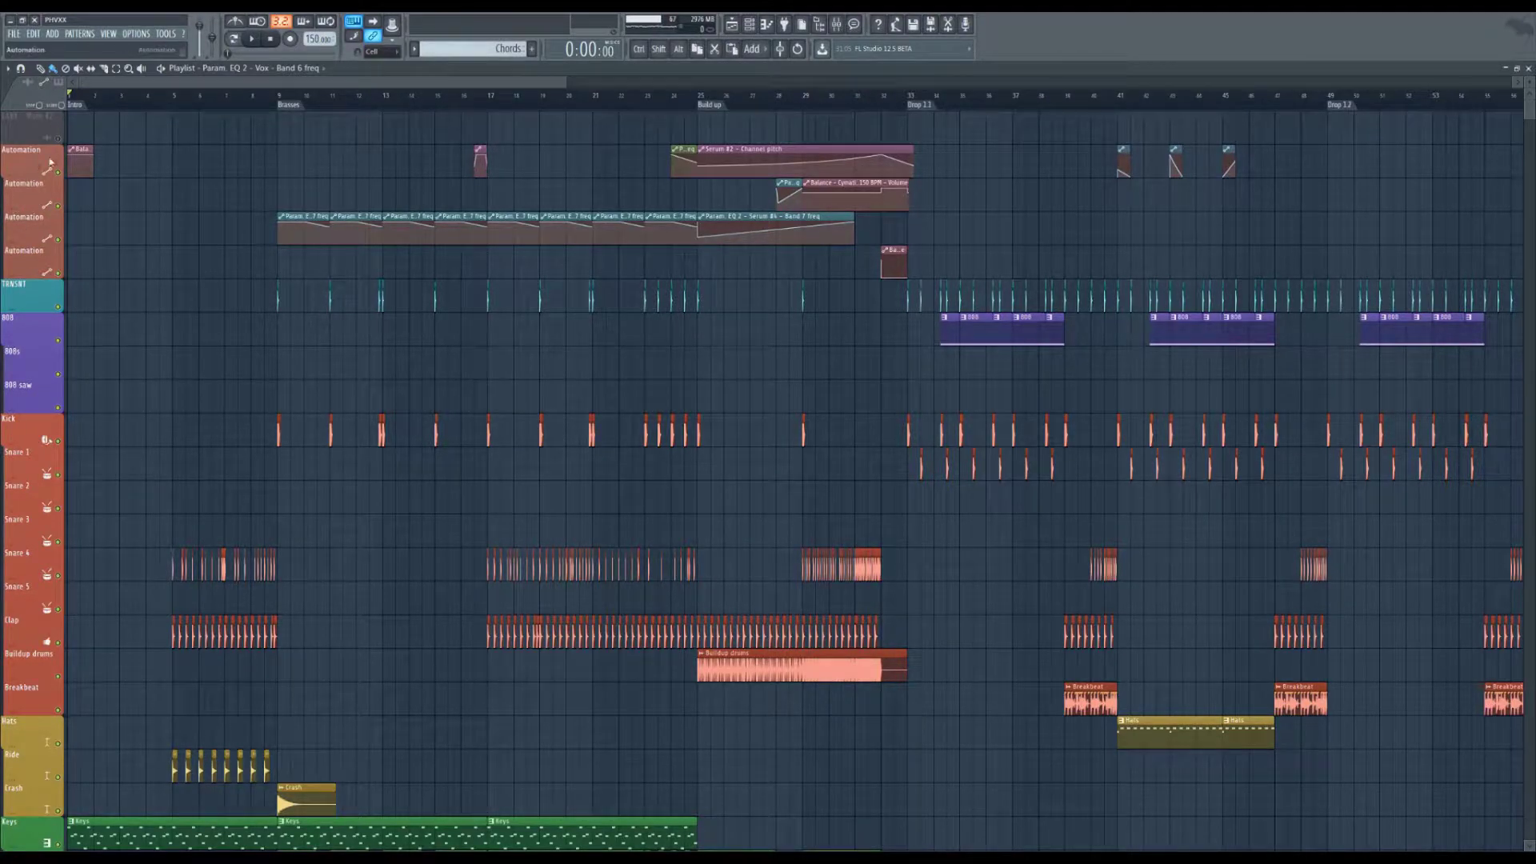
Step: Mute the group of four automation tracks and the pink vocal track group in the playlist
scroll(30, 164, "down", 1)
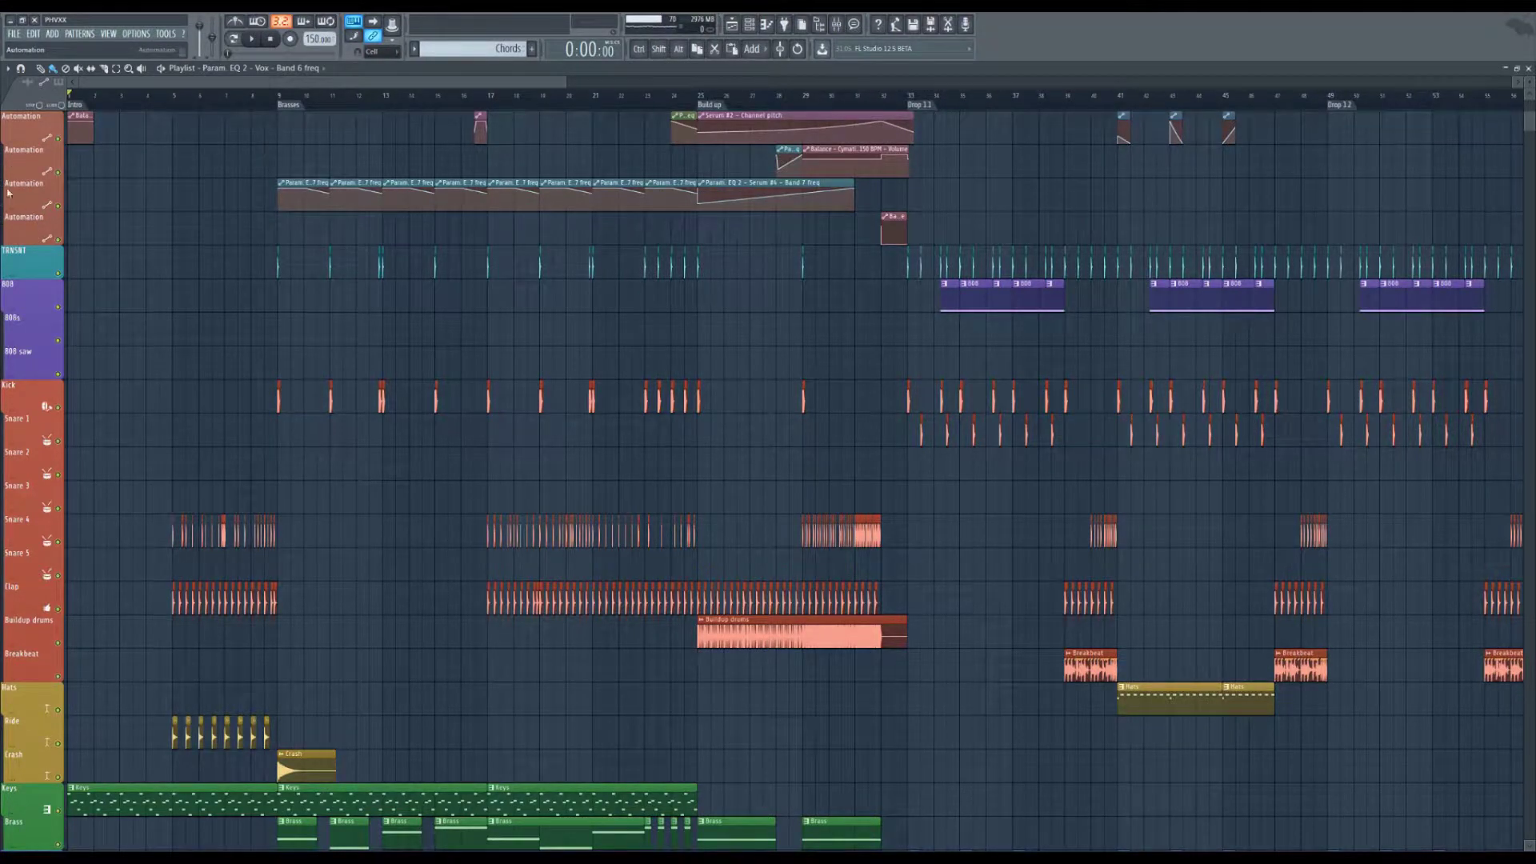
left_click(69, 138)
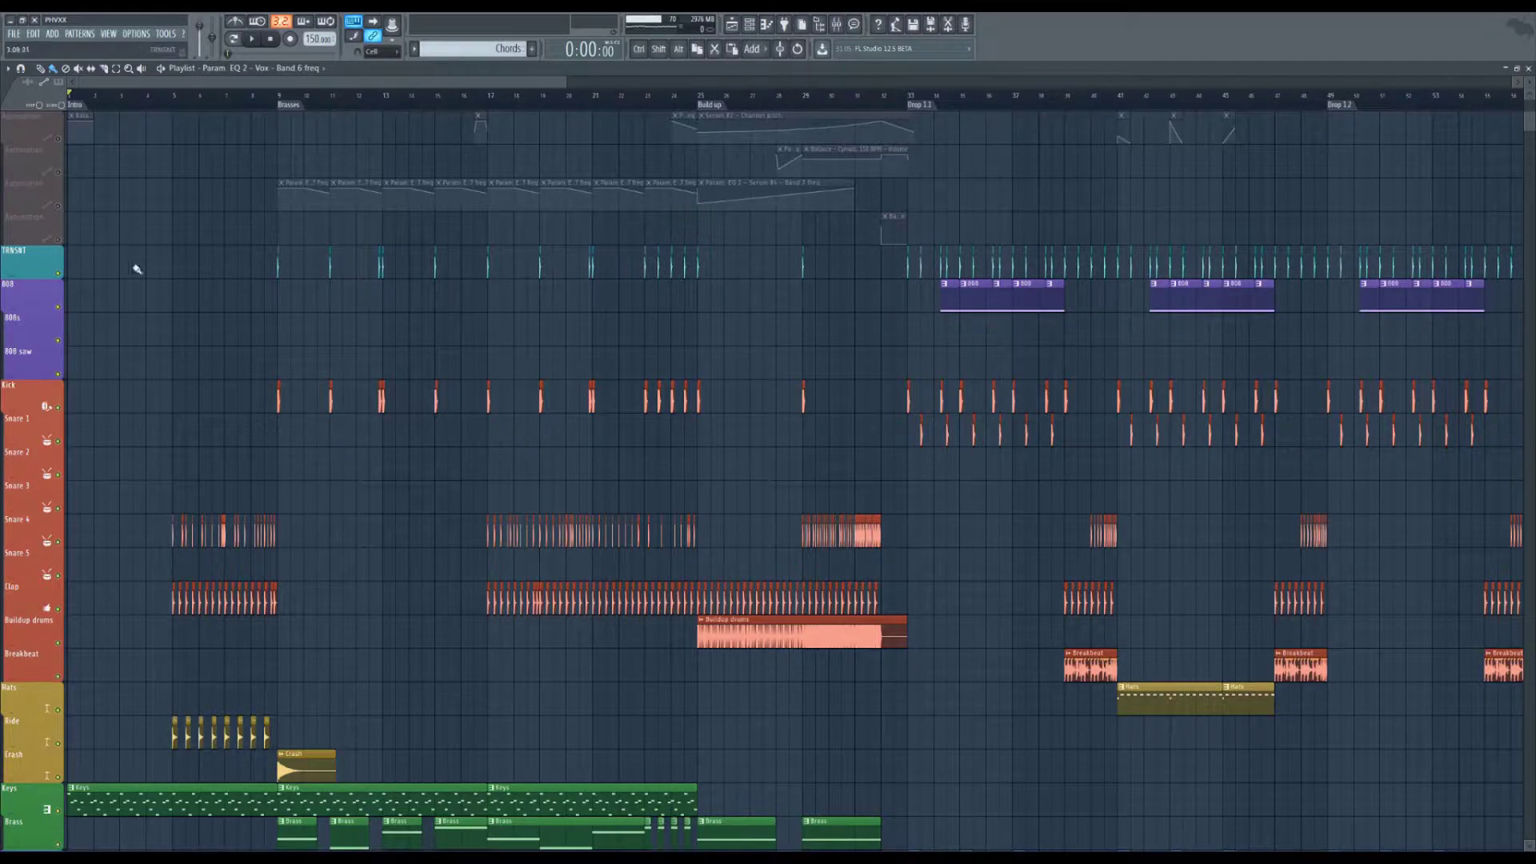
scroll(93, 264, "down", 1)
scroll(93, 264, "up", 1)
scroll(93, 569, "down", 5)
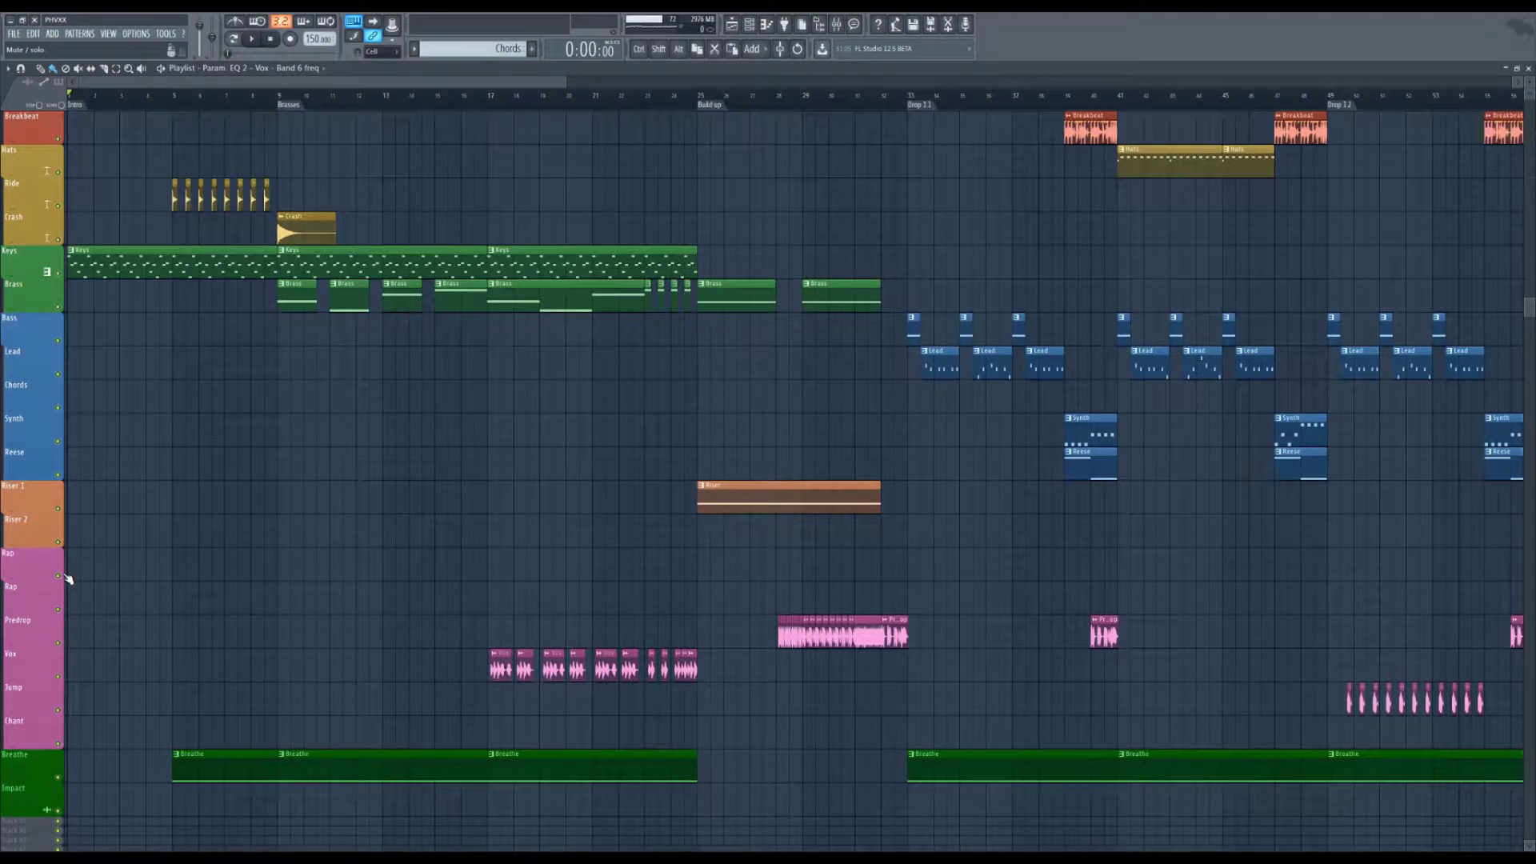
key("alt")
left_click(59, 576, "alt")
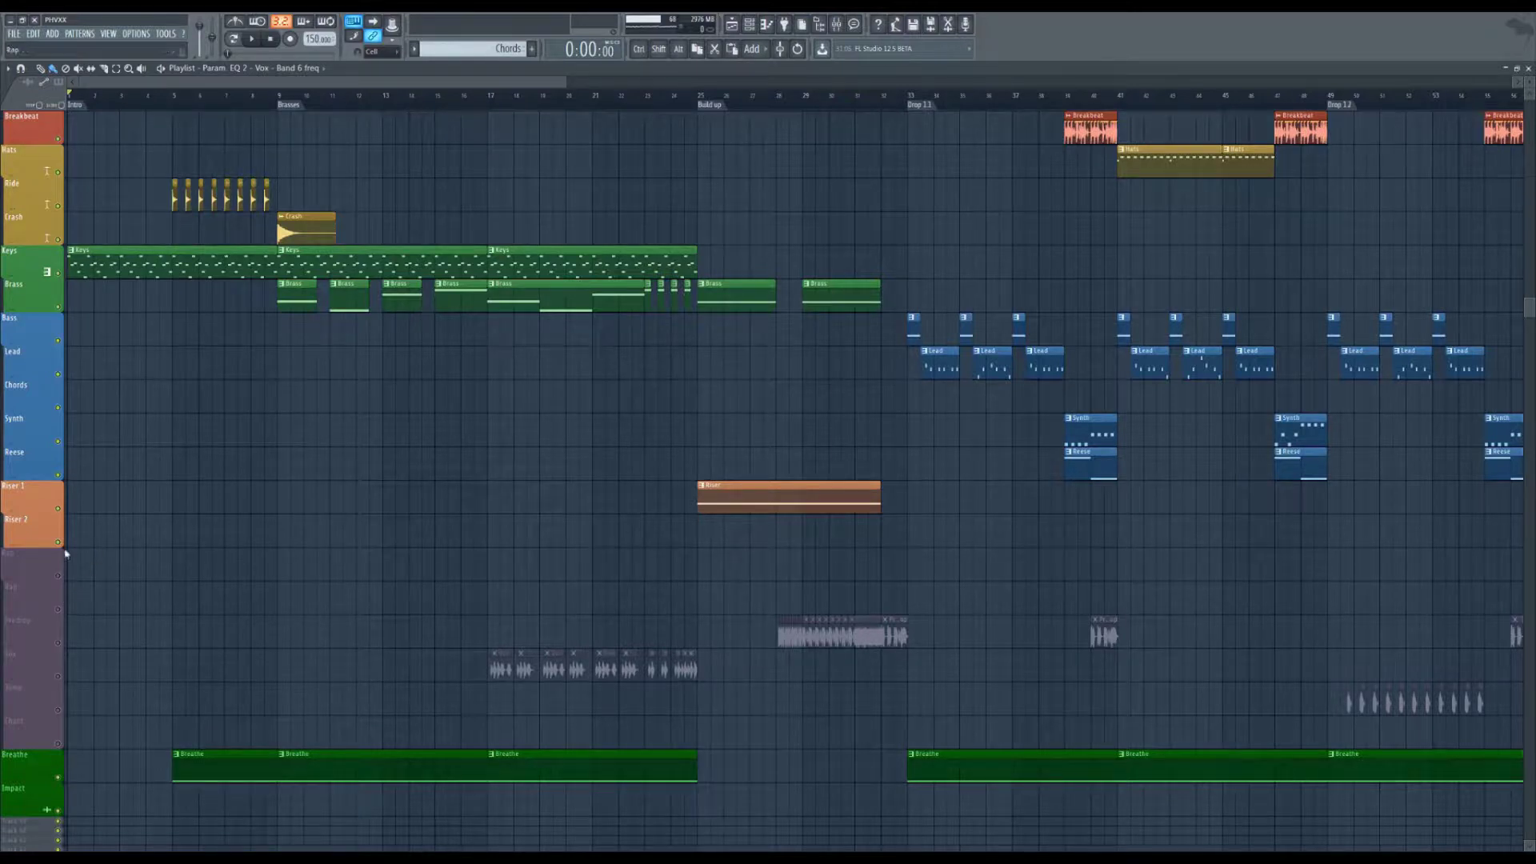
Step: Unmute the pink vocal group and the automation group
left_click(58, 643, "alt")
scroll(79, 599, "up", 6)
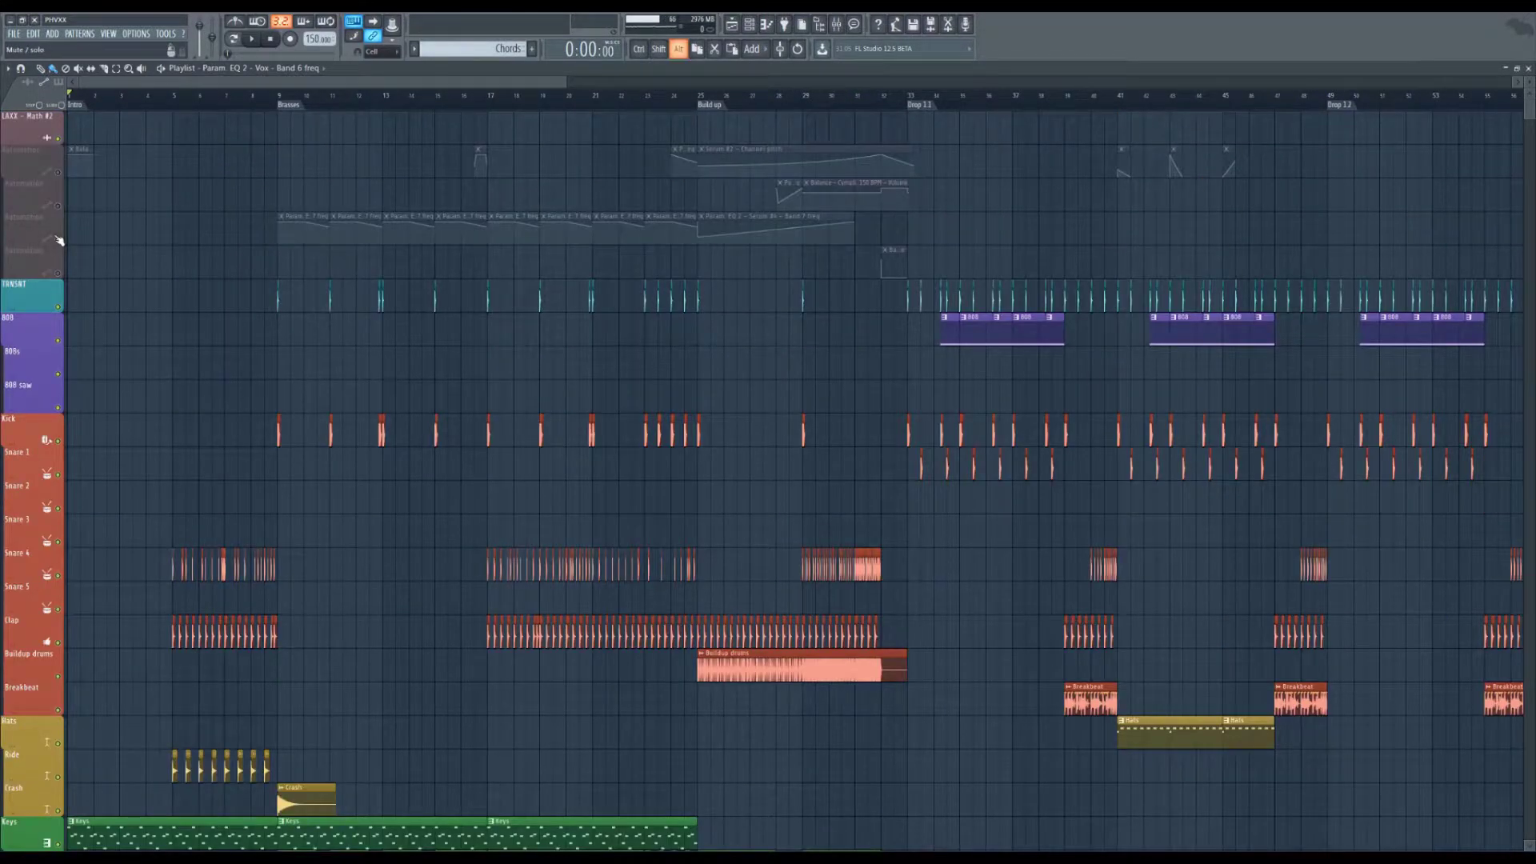
left_click(58, 239, "alt")
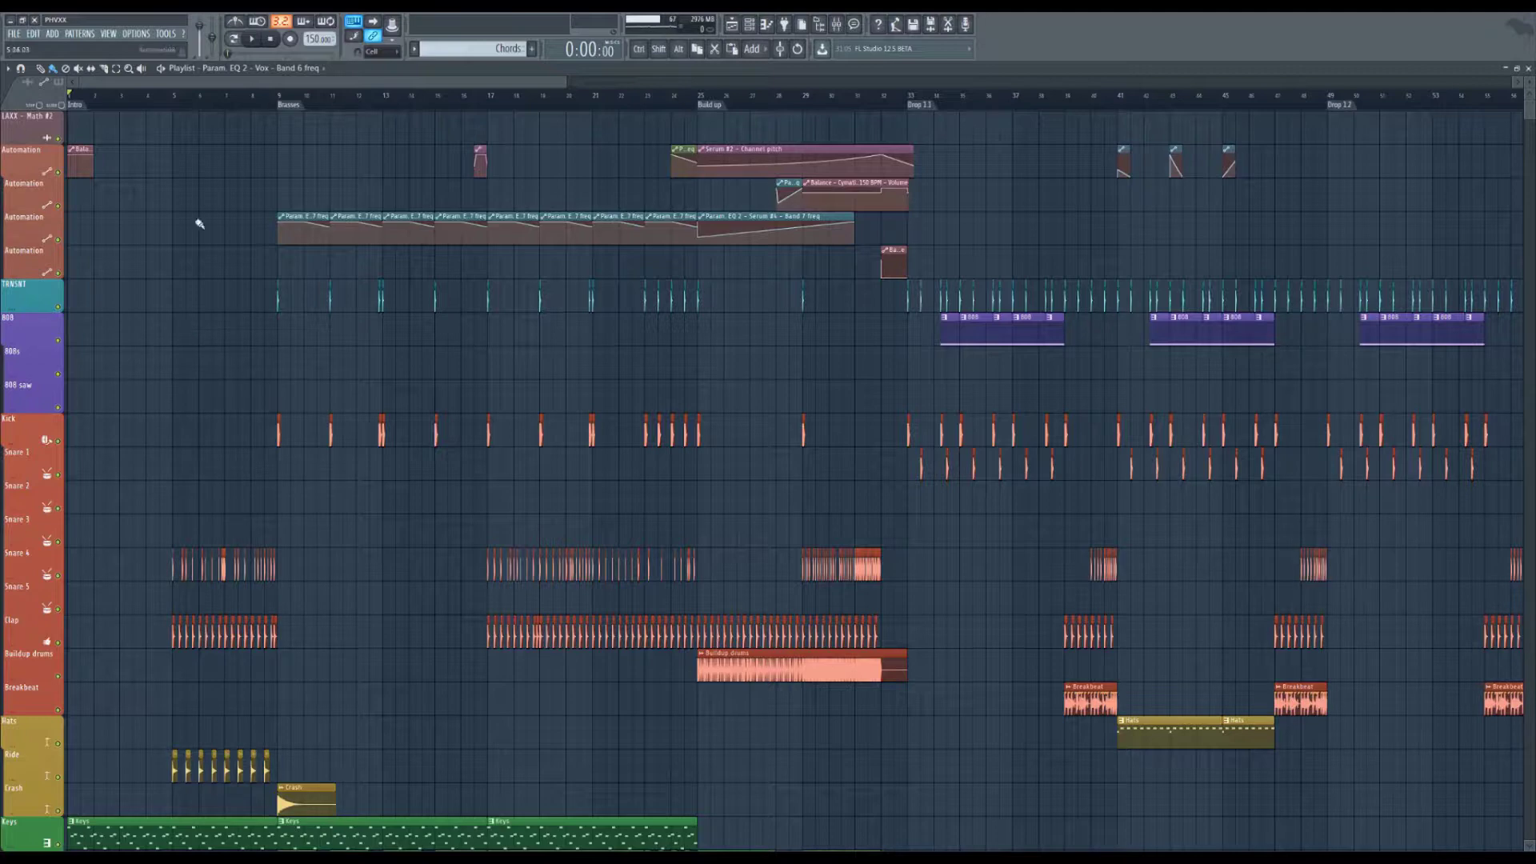
Step: Mute and unmute the whole automation track group, and do the same with the pink vocal group
key("alt")
left_click(62, 175, "alt")
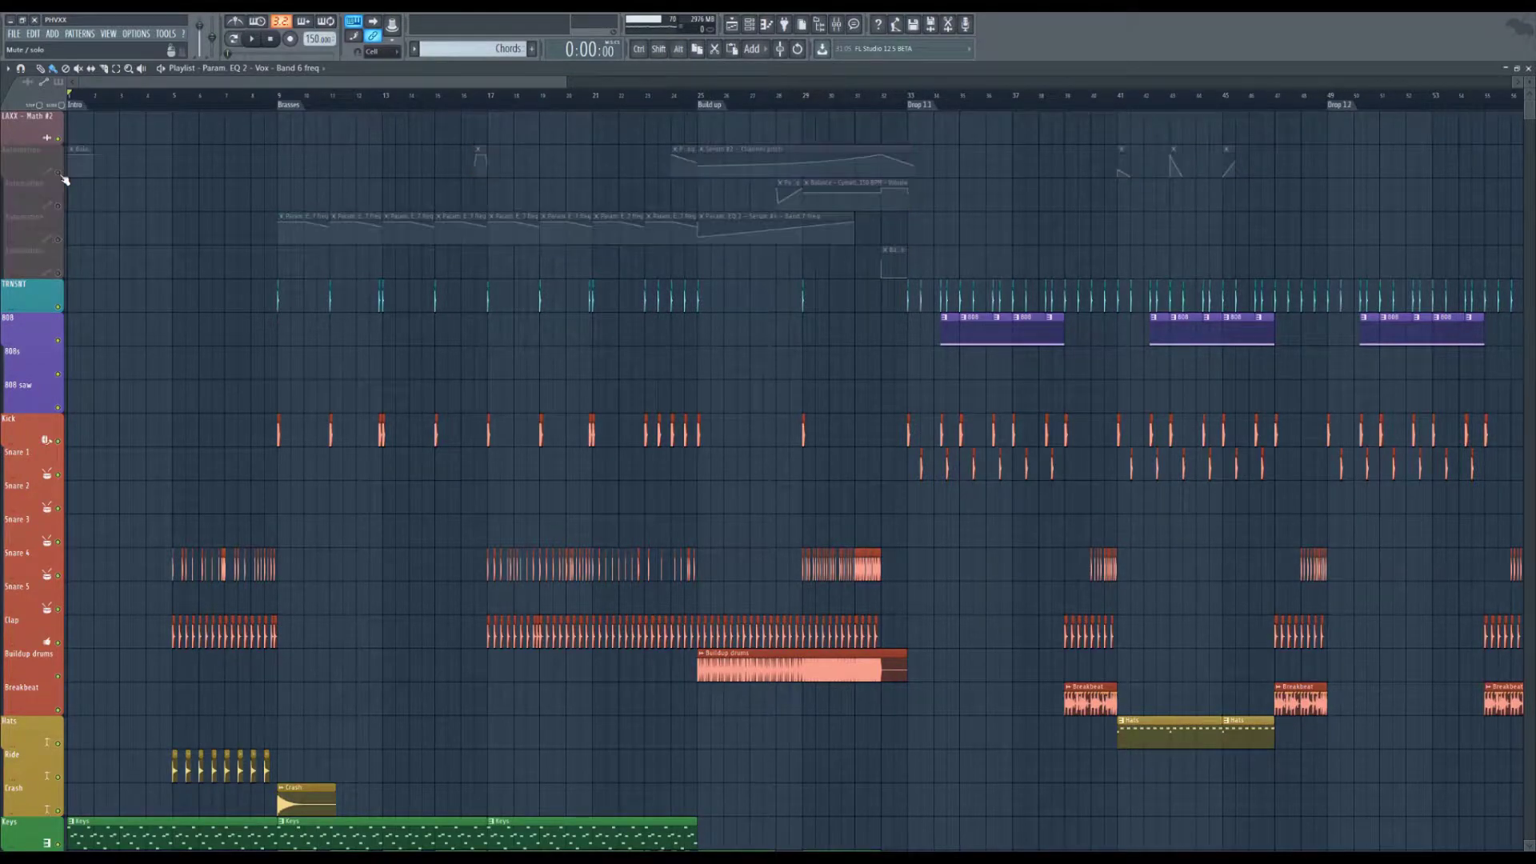
left_click(61, 174, "alt")
scroll(152, 385, "down", 5)
scroll(147, 461, "down", 2)
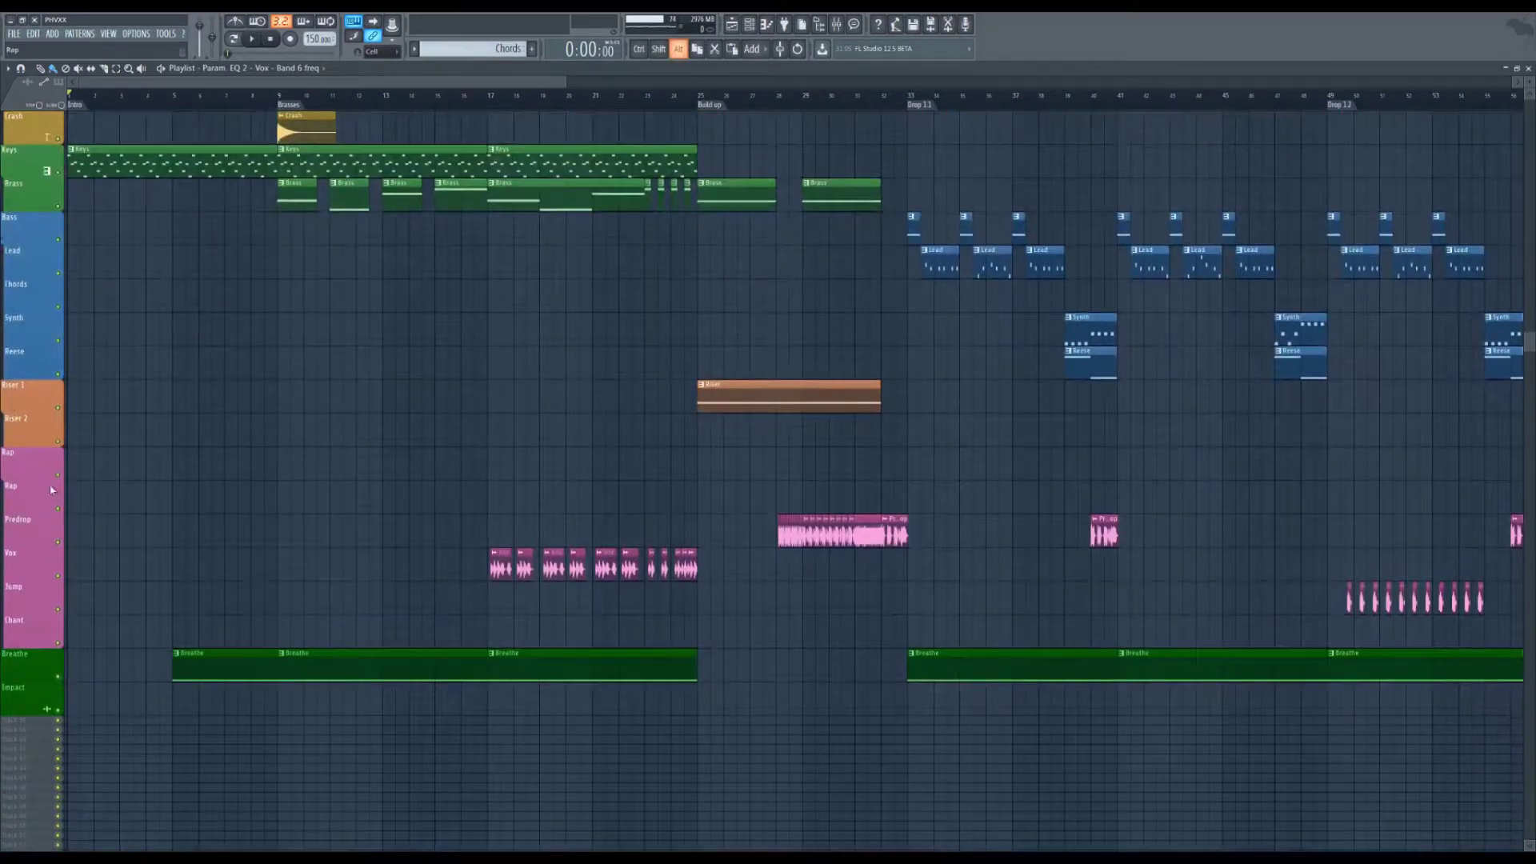
left_click(62, 479, "alt")
left_click(62, 479)
Step: Mute the Hats, Ride and Crash group, check its clips further along the arrangement, and unmute the group
scroll(137, 470, "up", 4)
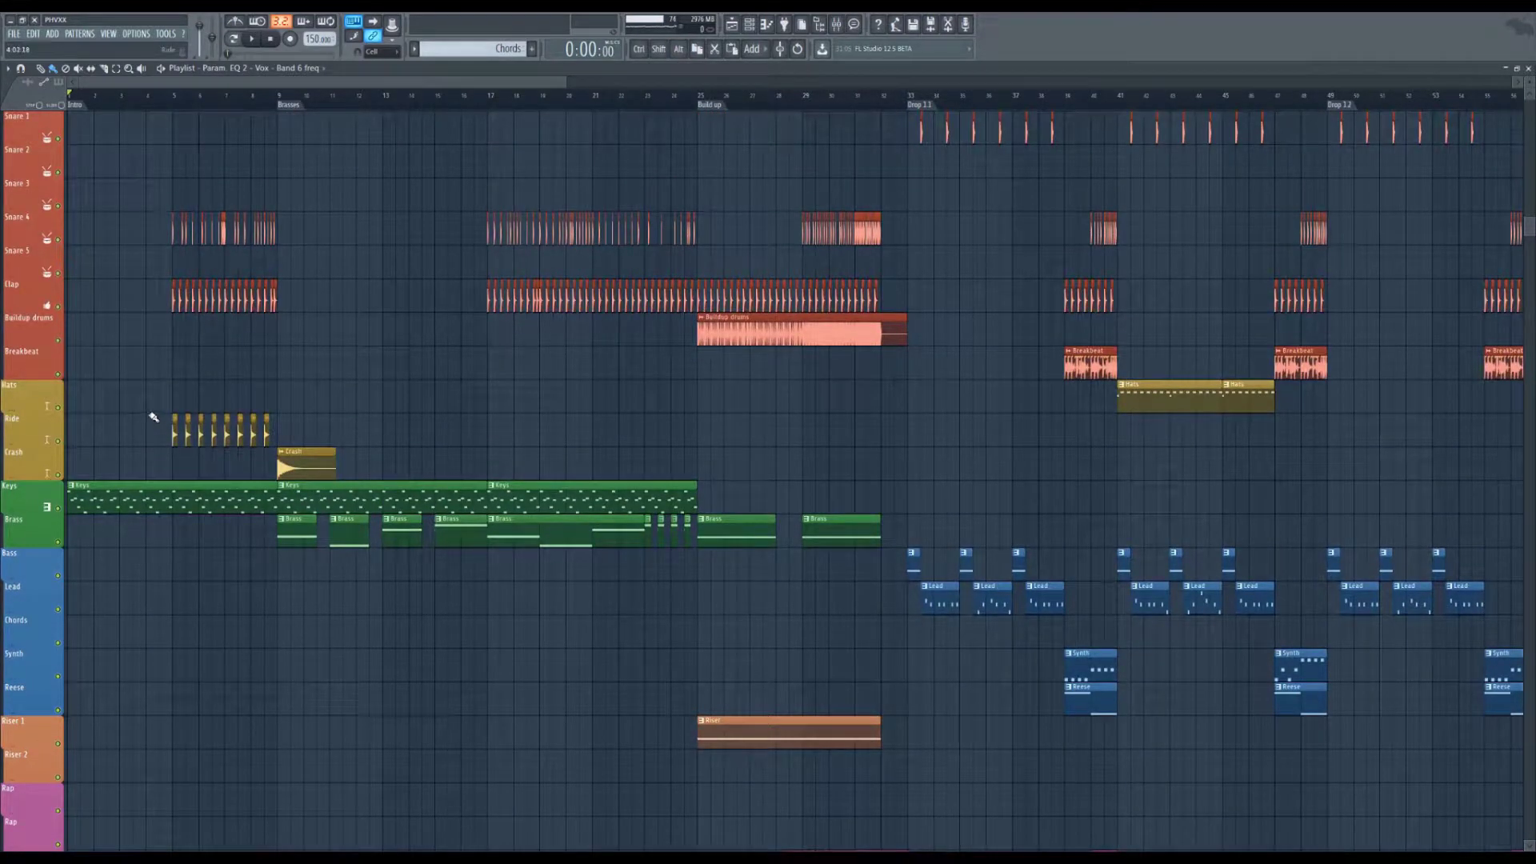
scroll(154, 417, "up", 1)
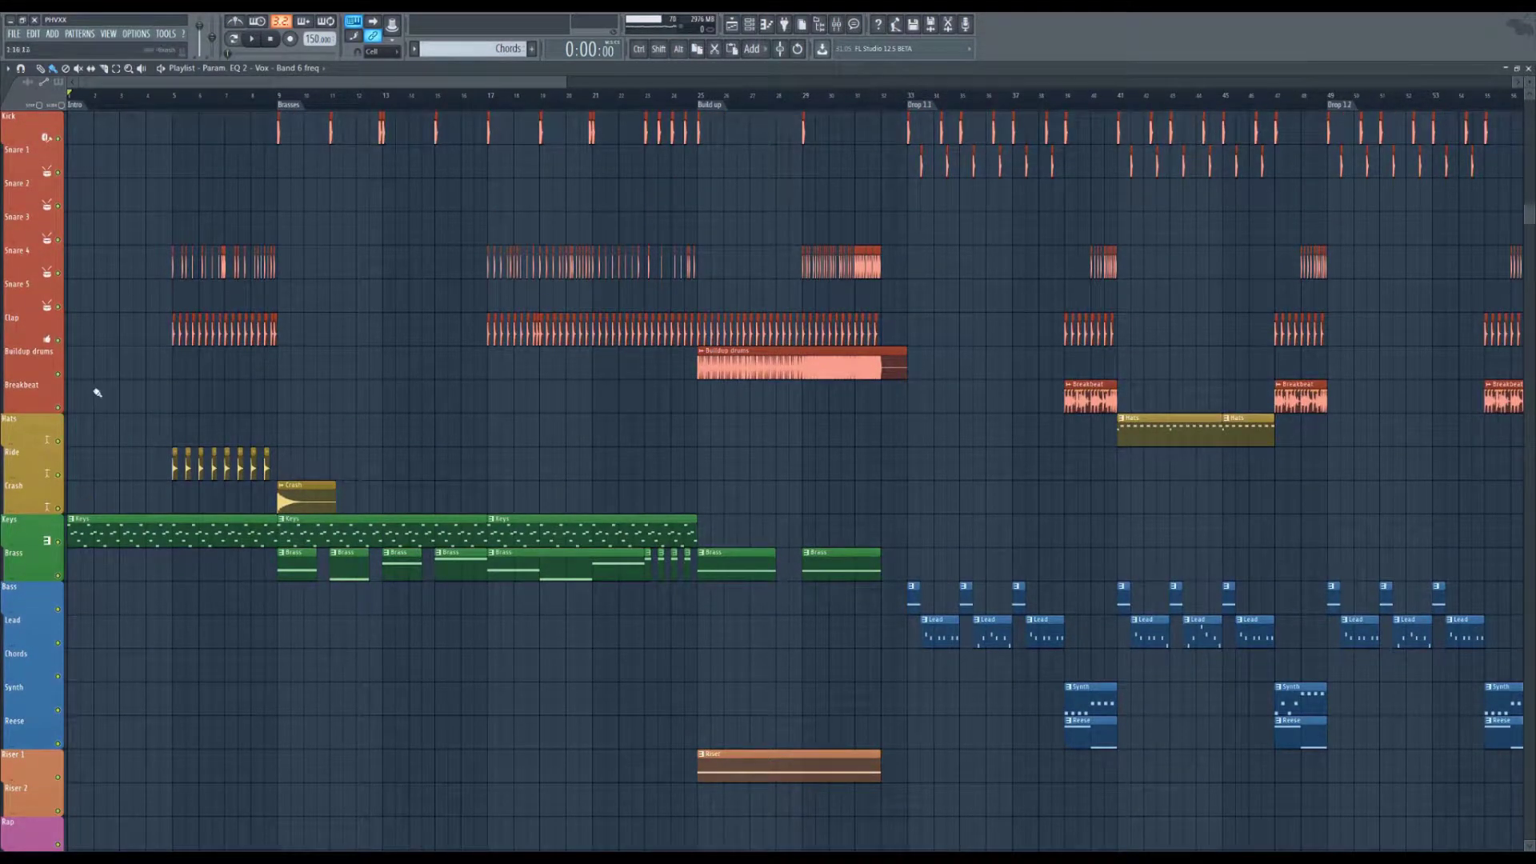
scroll(128, 380, "up", 3)
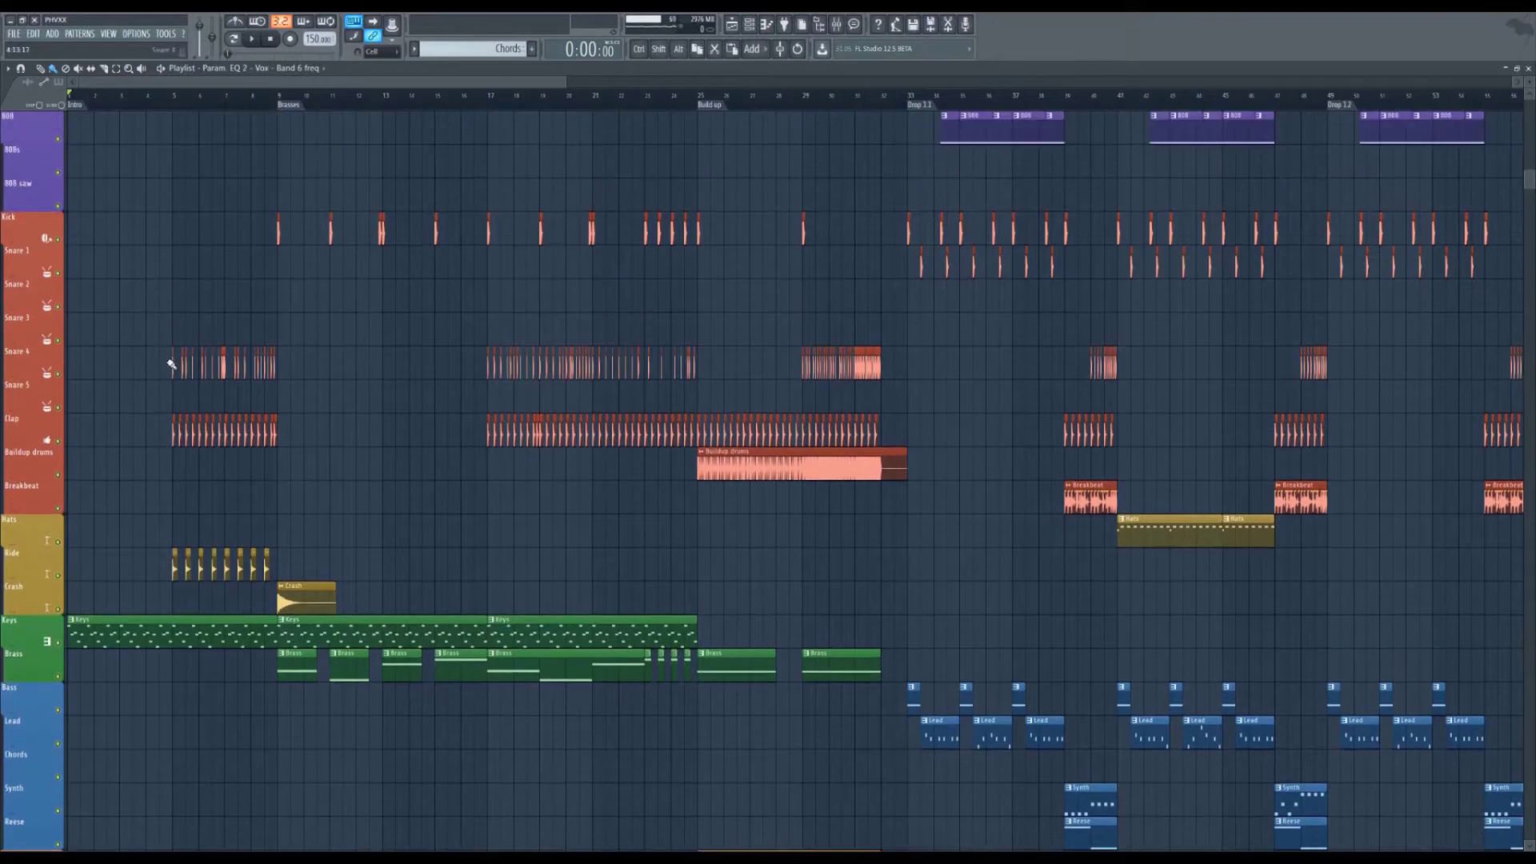
left_click(57, 540)
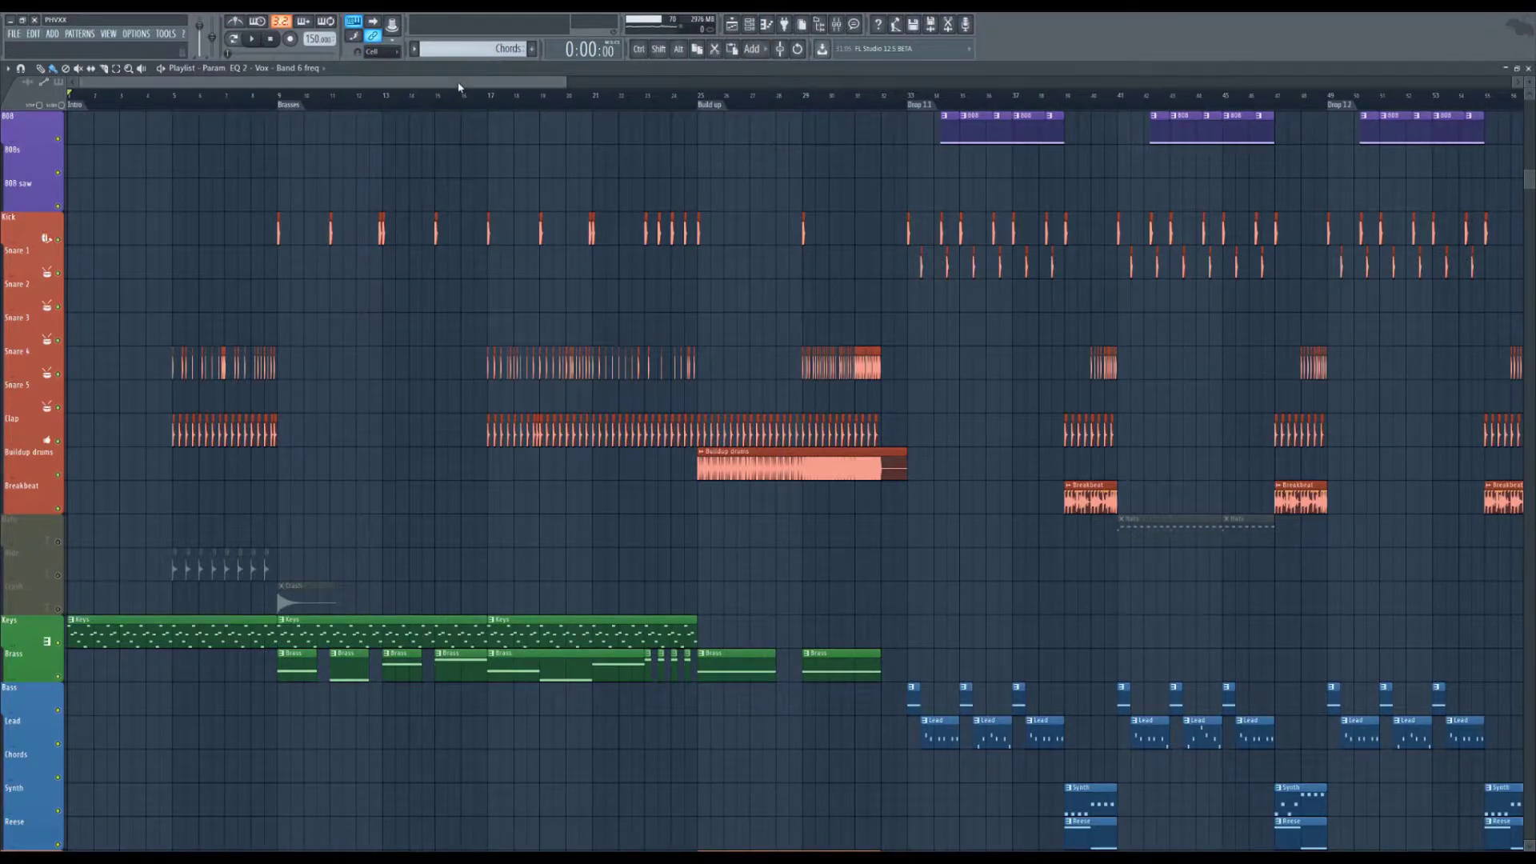
left_click_drag(461, 81, 728, 132)
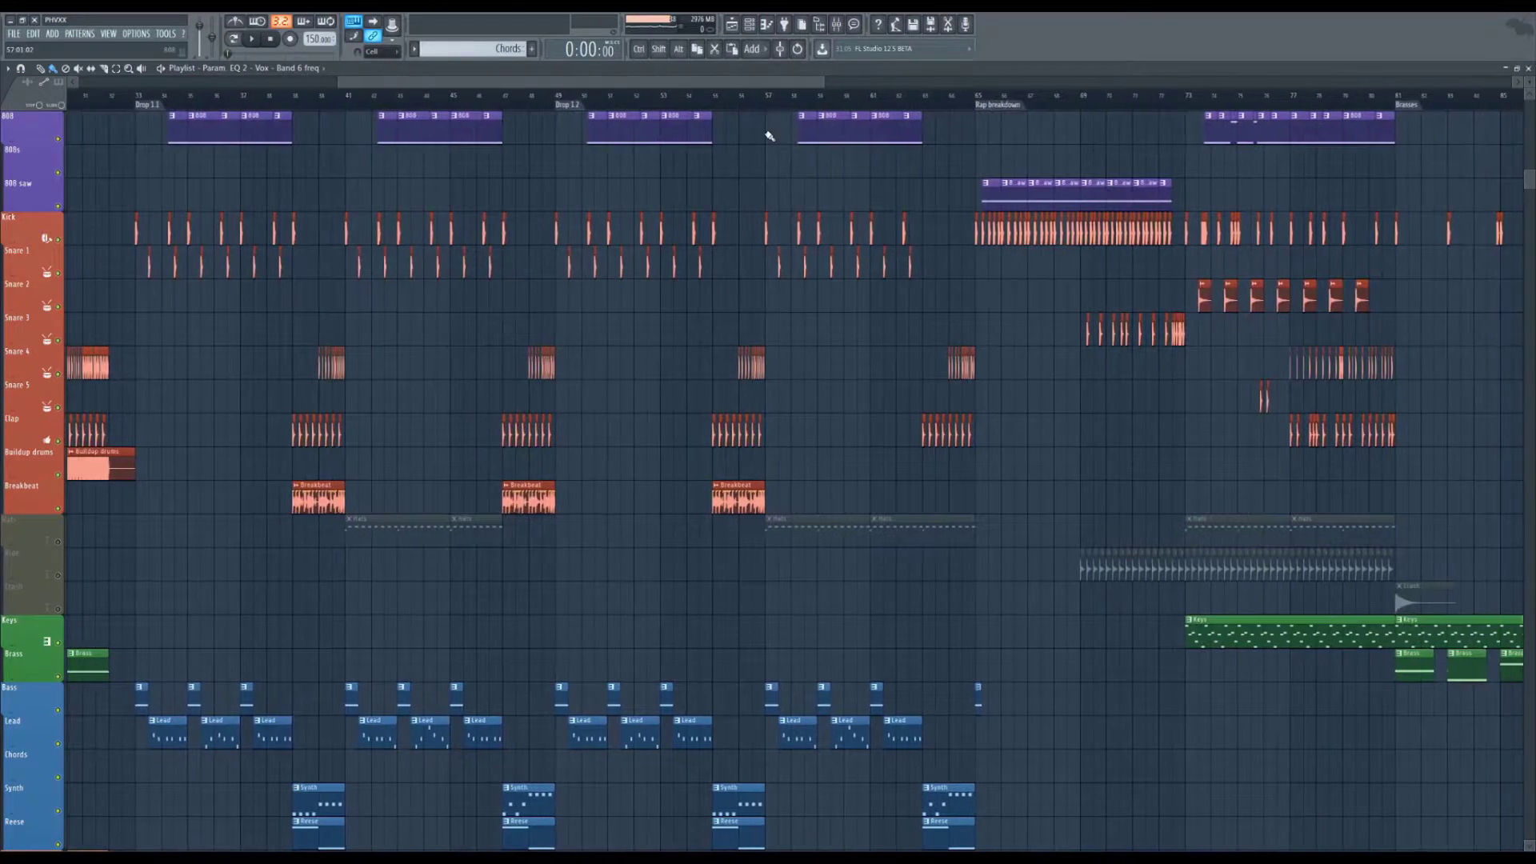
left_click(61, 544, "alt")
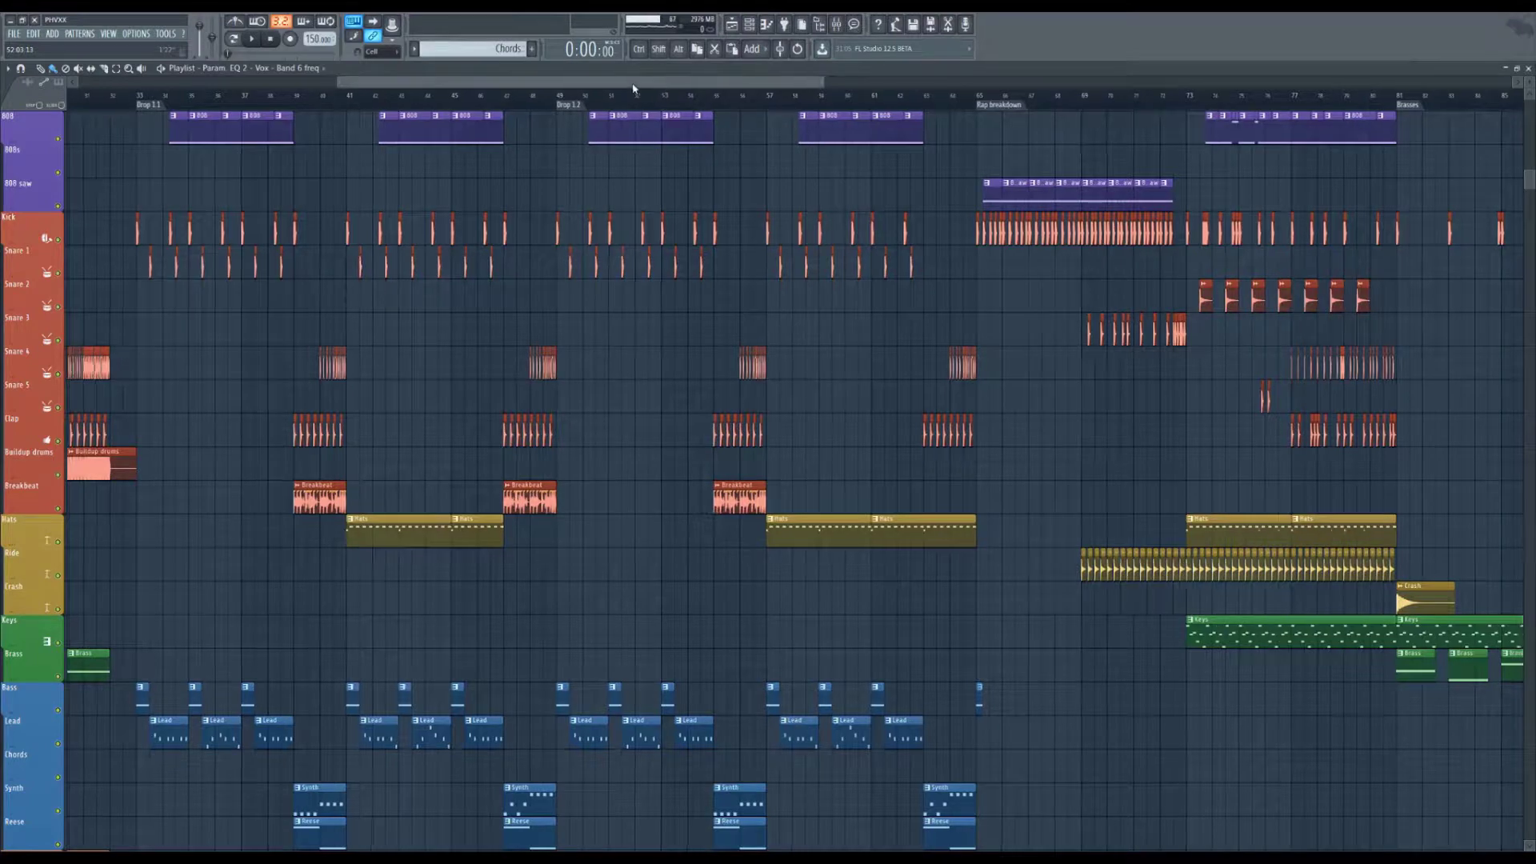
left_click_drag(652, 84, 386, 88)
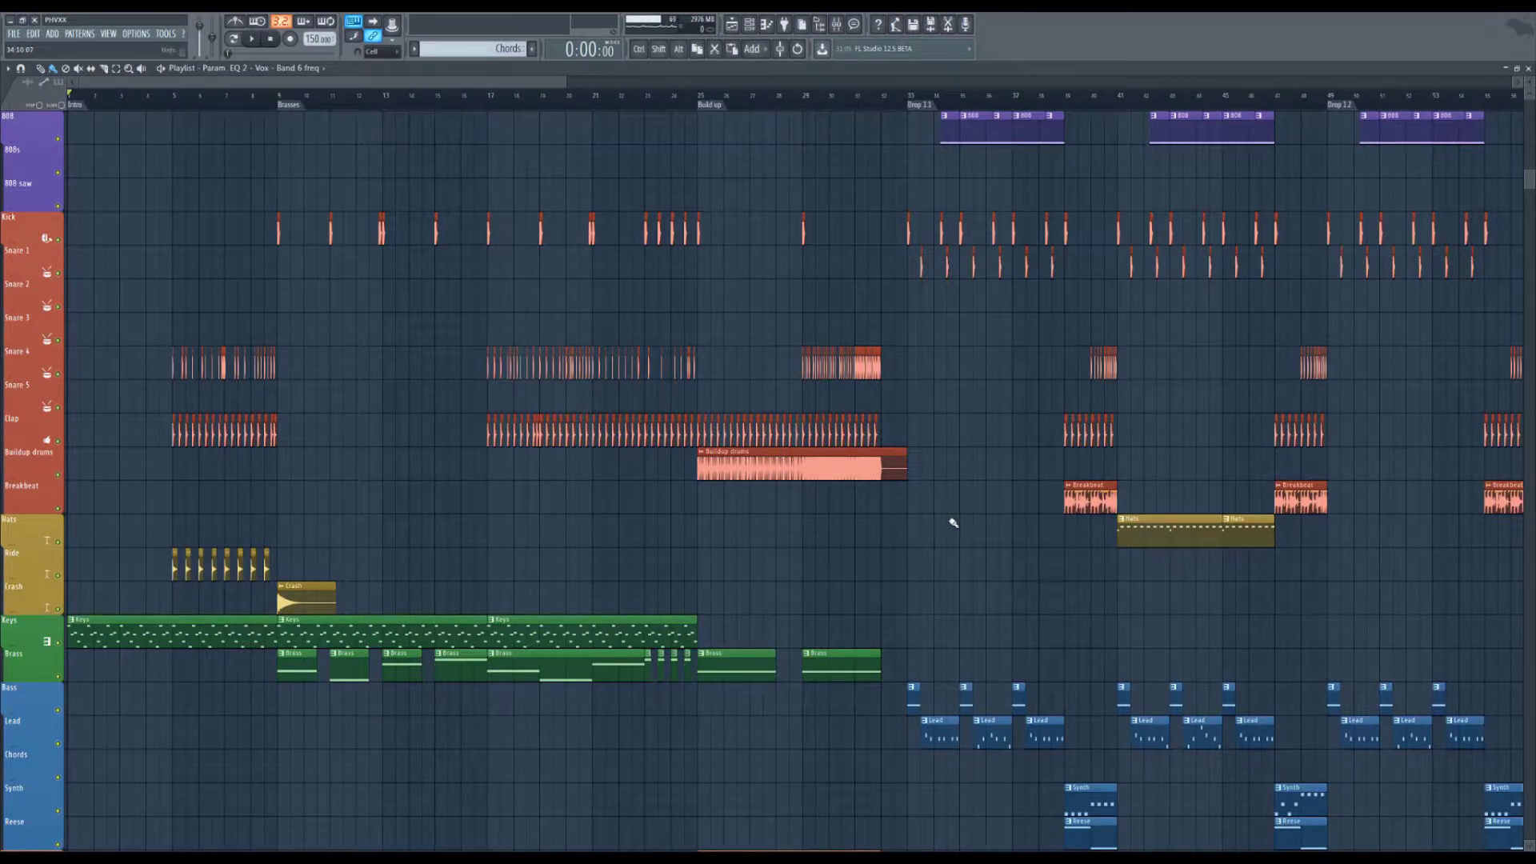
Step: Restore the window arrangement showing the channel rack, mixer and playlist together, and look through the full channel list
scroll(953, 521, "up", 5)
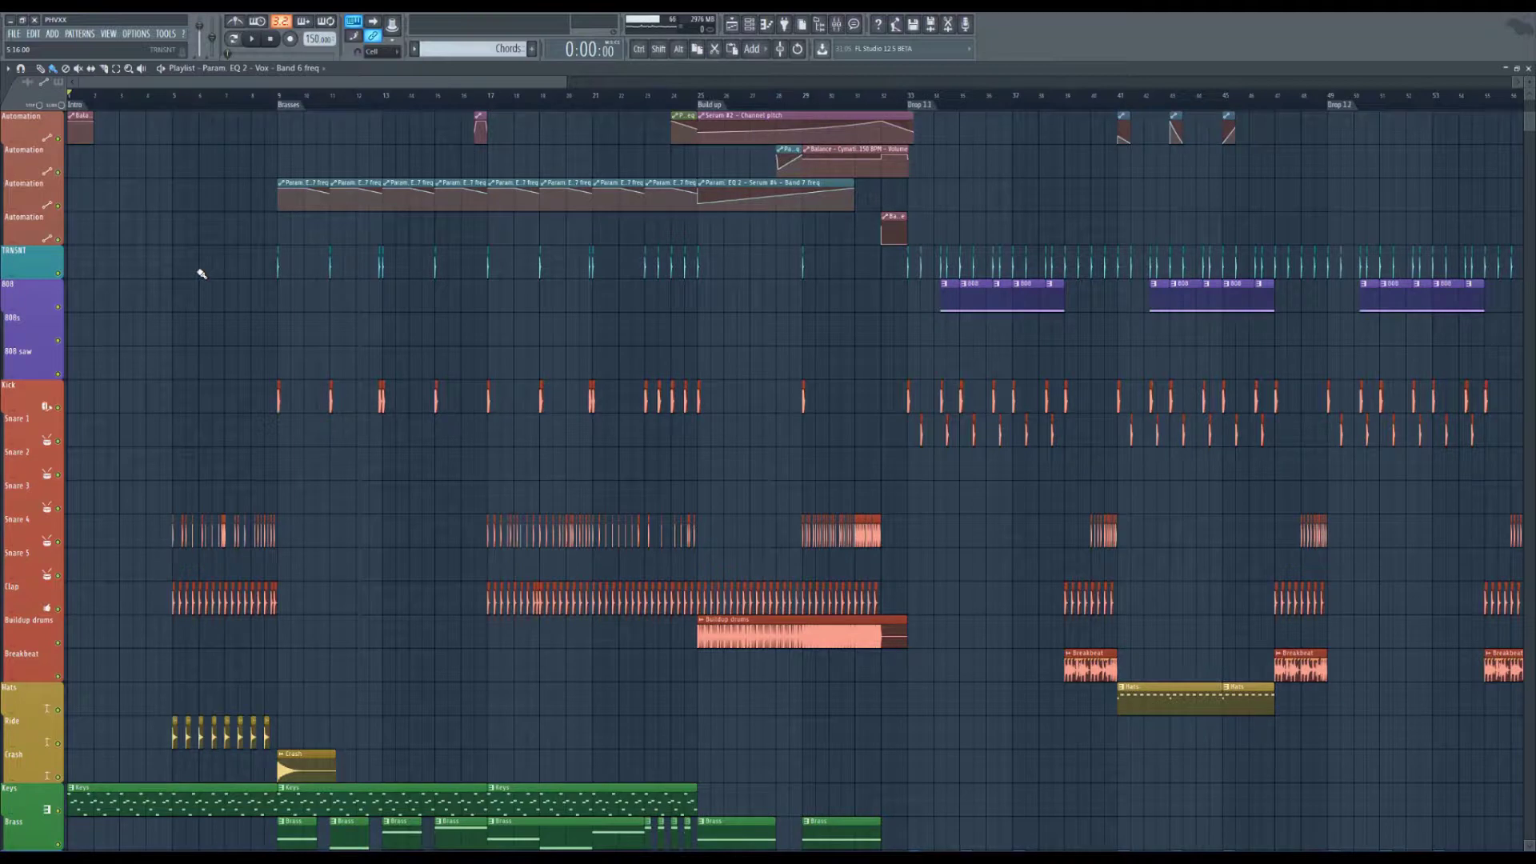
scroll(201, 274, "down", 4)
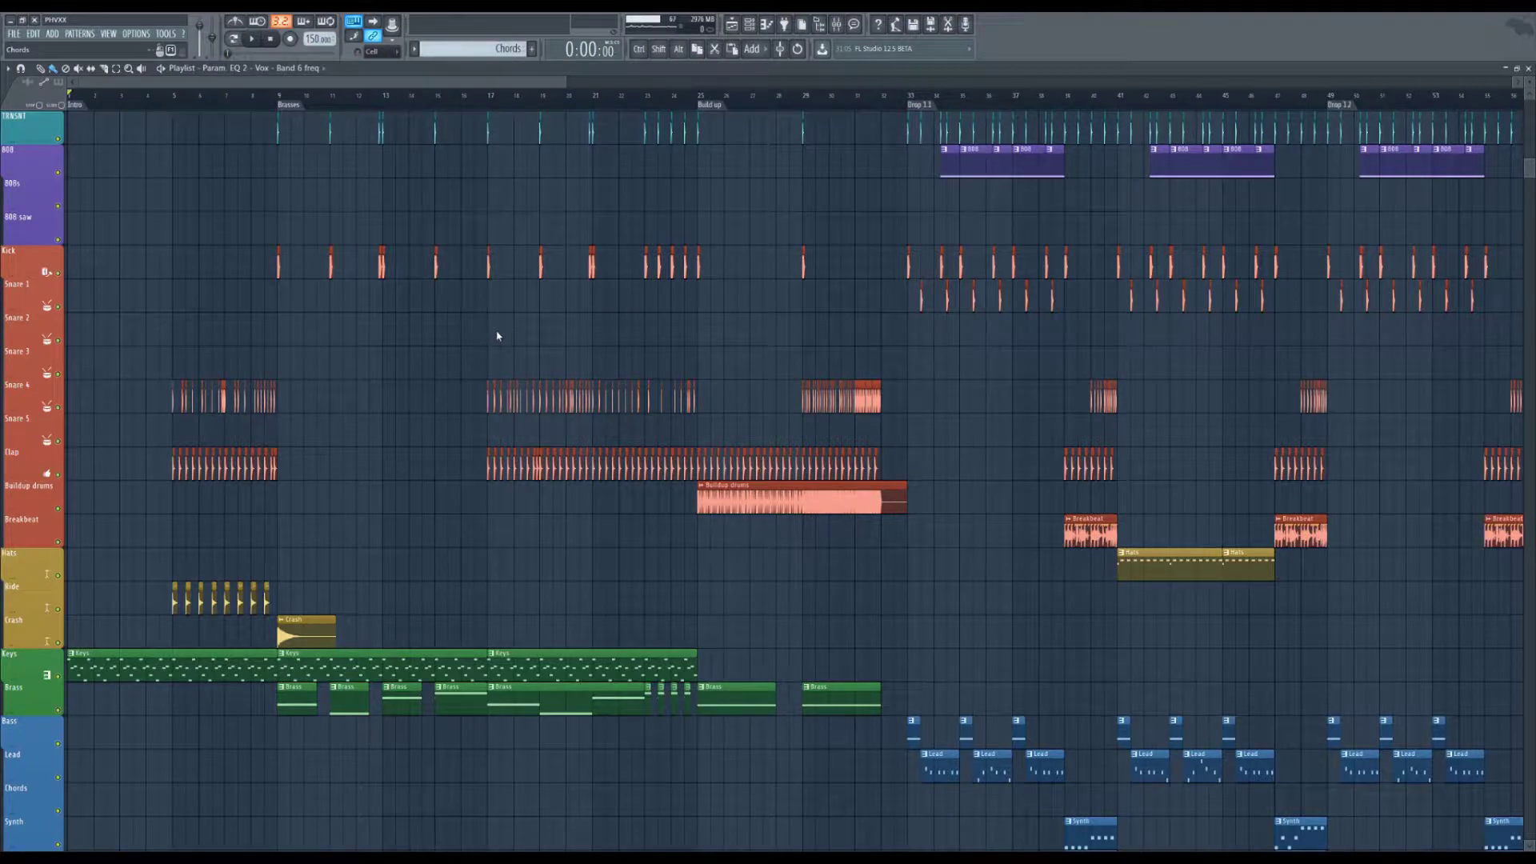
key("ctrl+shift+h")
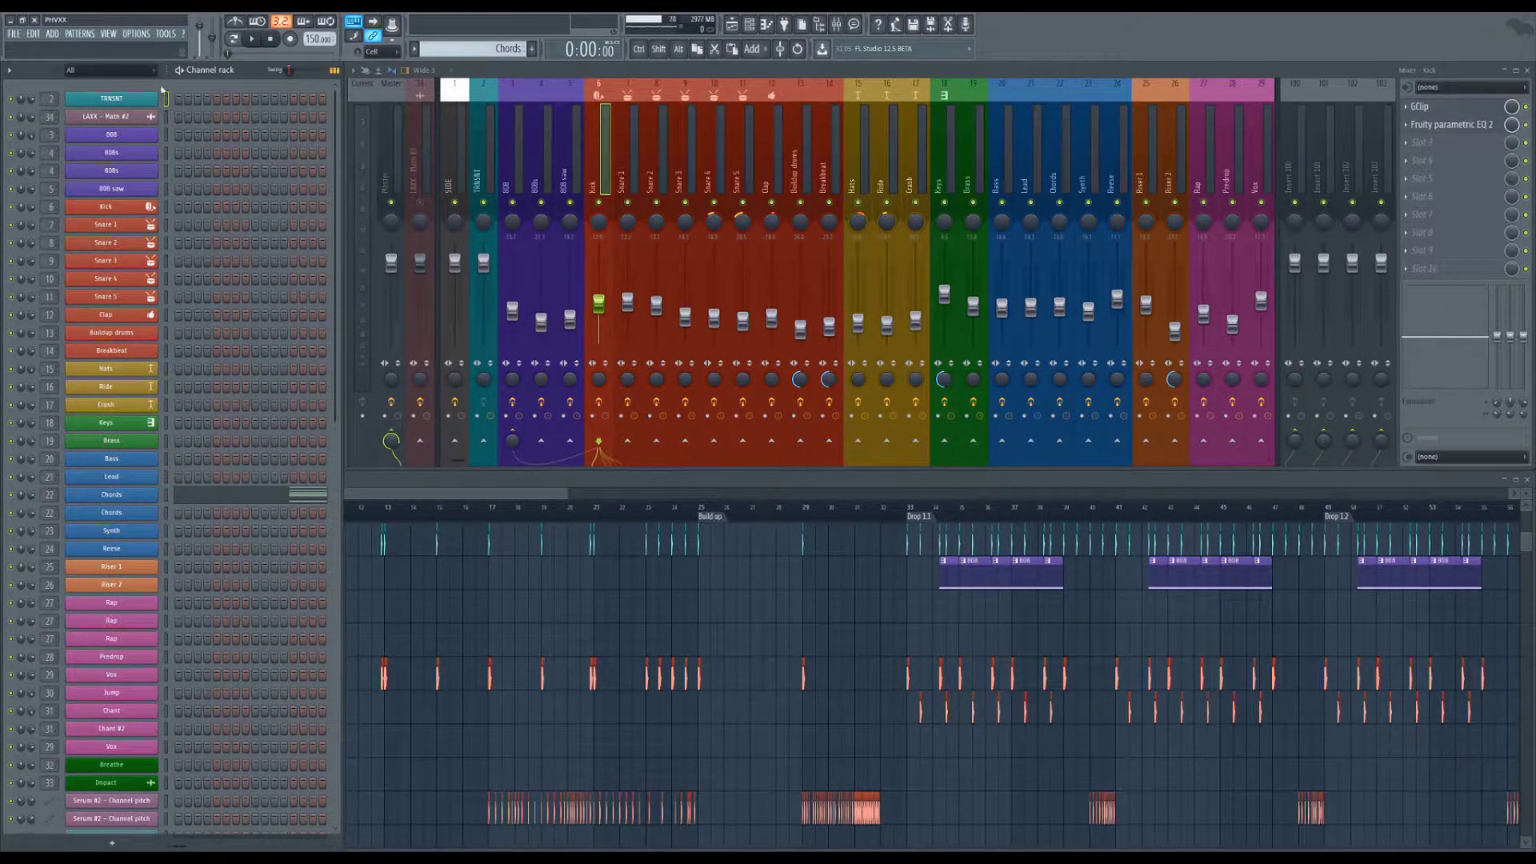
scroll(193, 485, "down", 3)
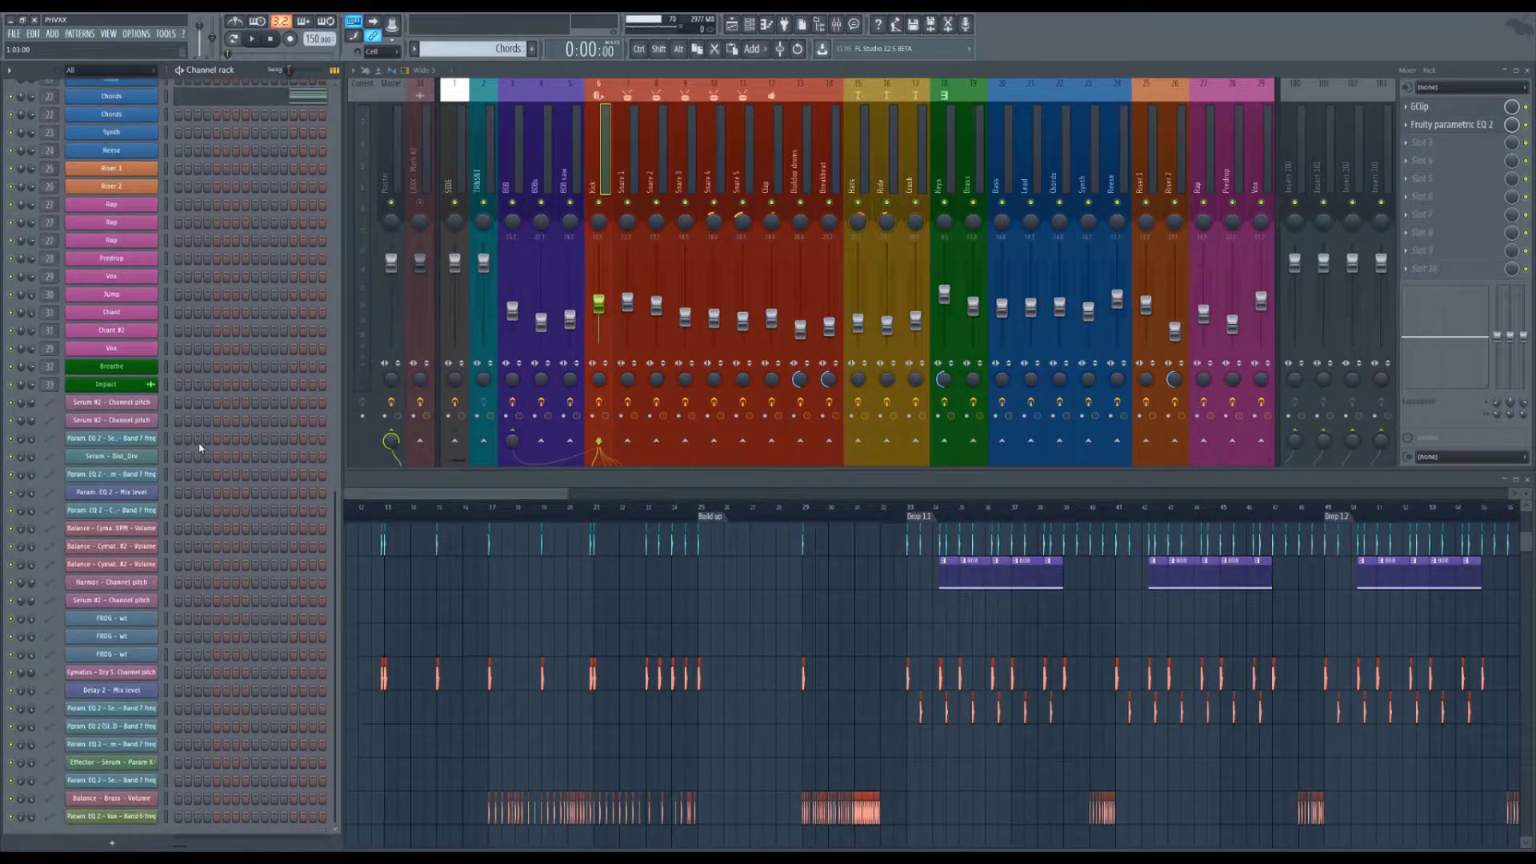
scroll(157, 566, "up", 3)
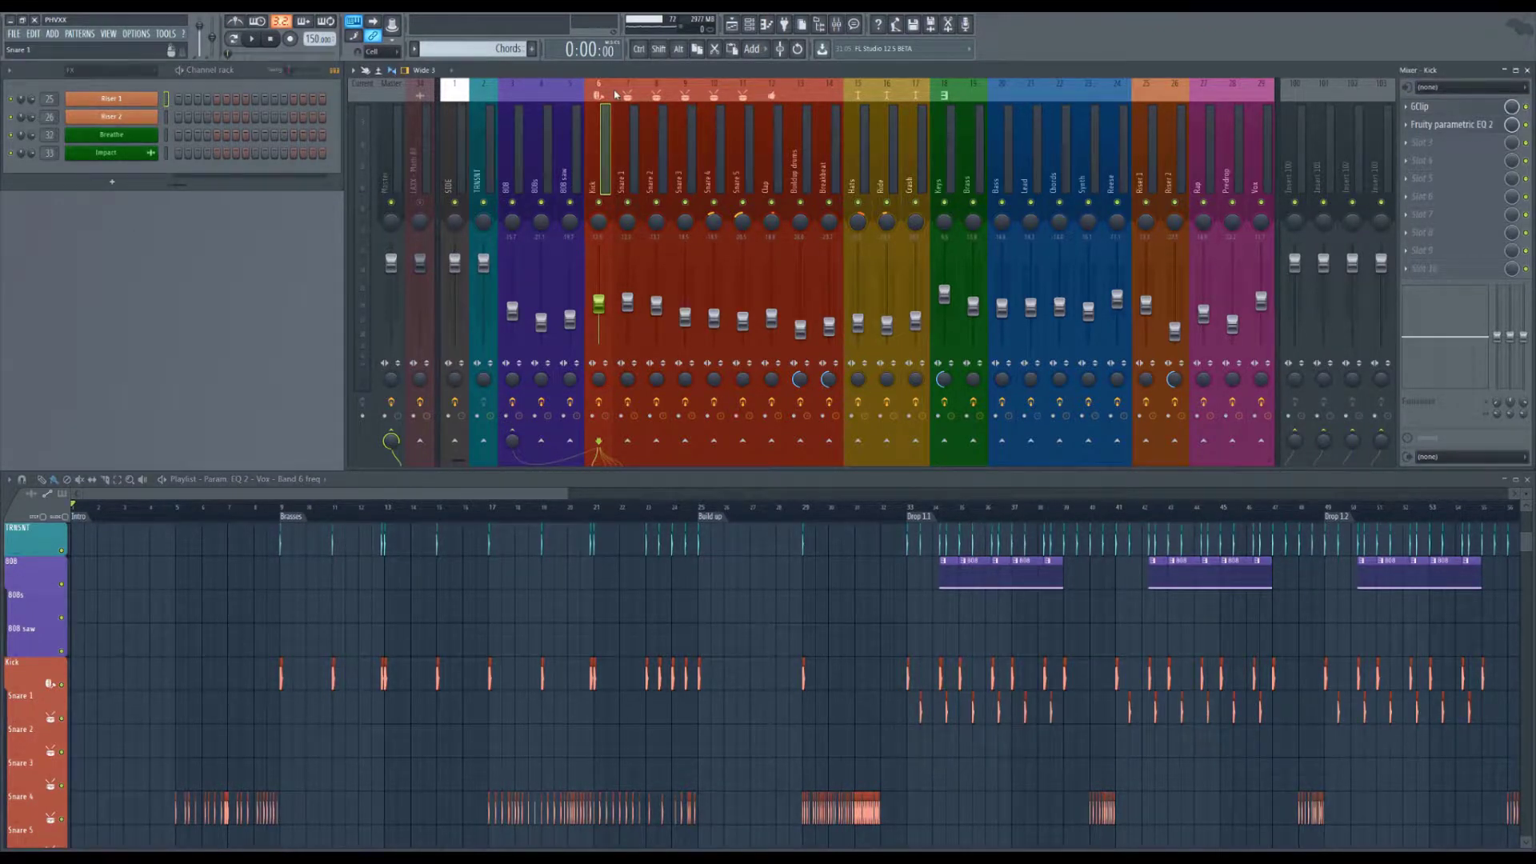
Step: Filter the channel rack to the Synths group and select its Keys channel
scroll(159, 582, "down", 4)
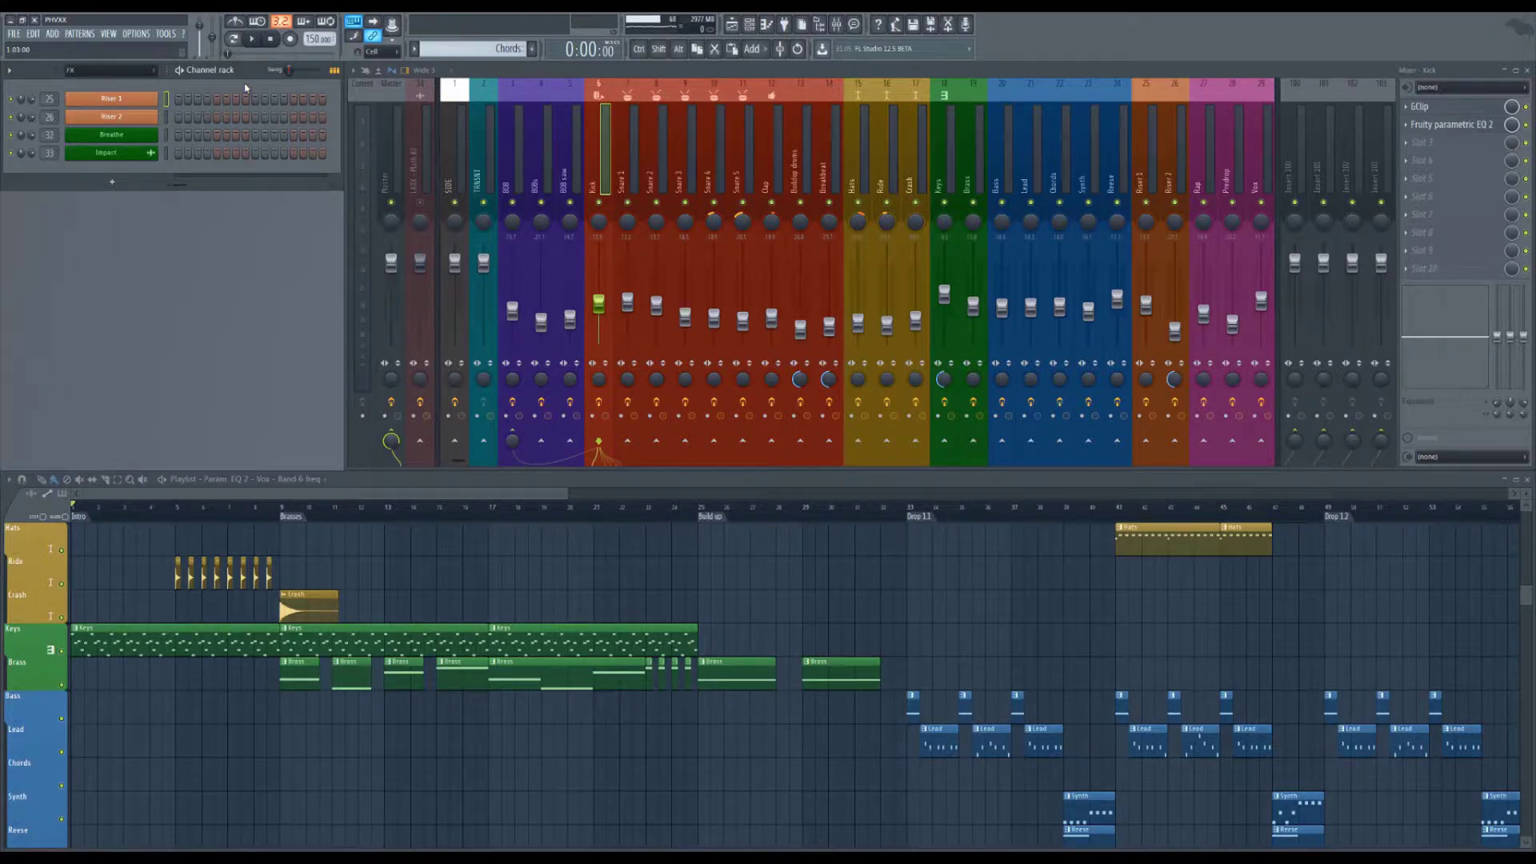
scroll(191, 107, "down", 1)
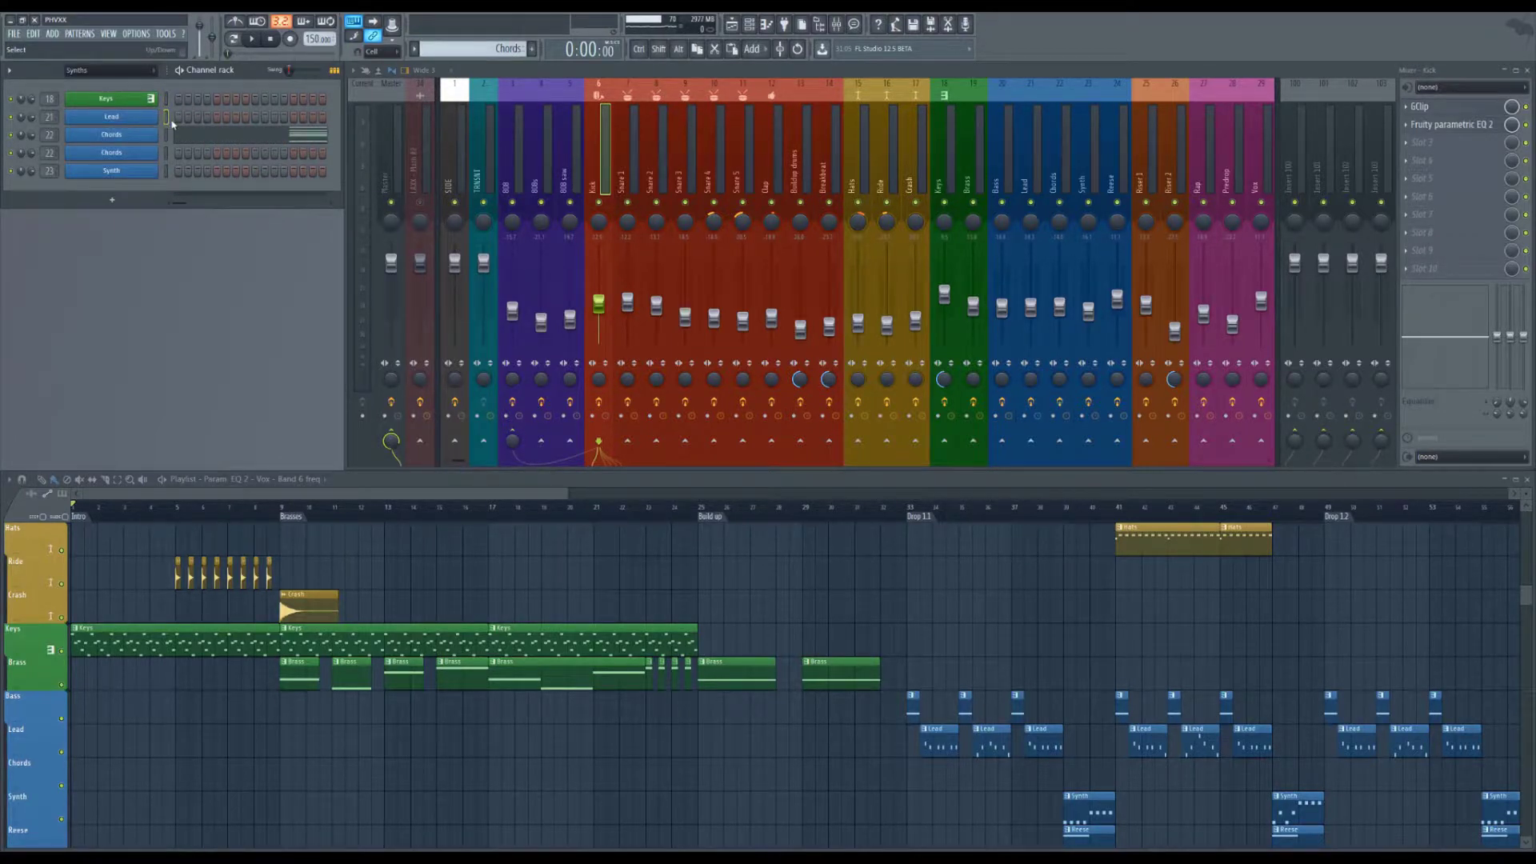
left_click(165, 135)
left_click(165, 99)
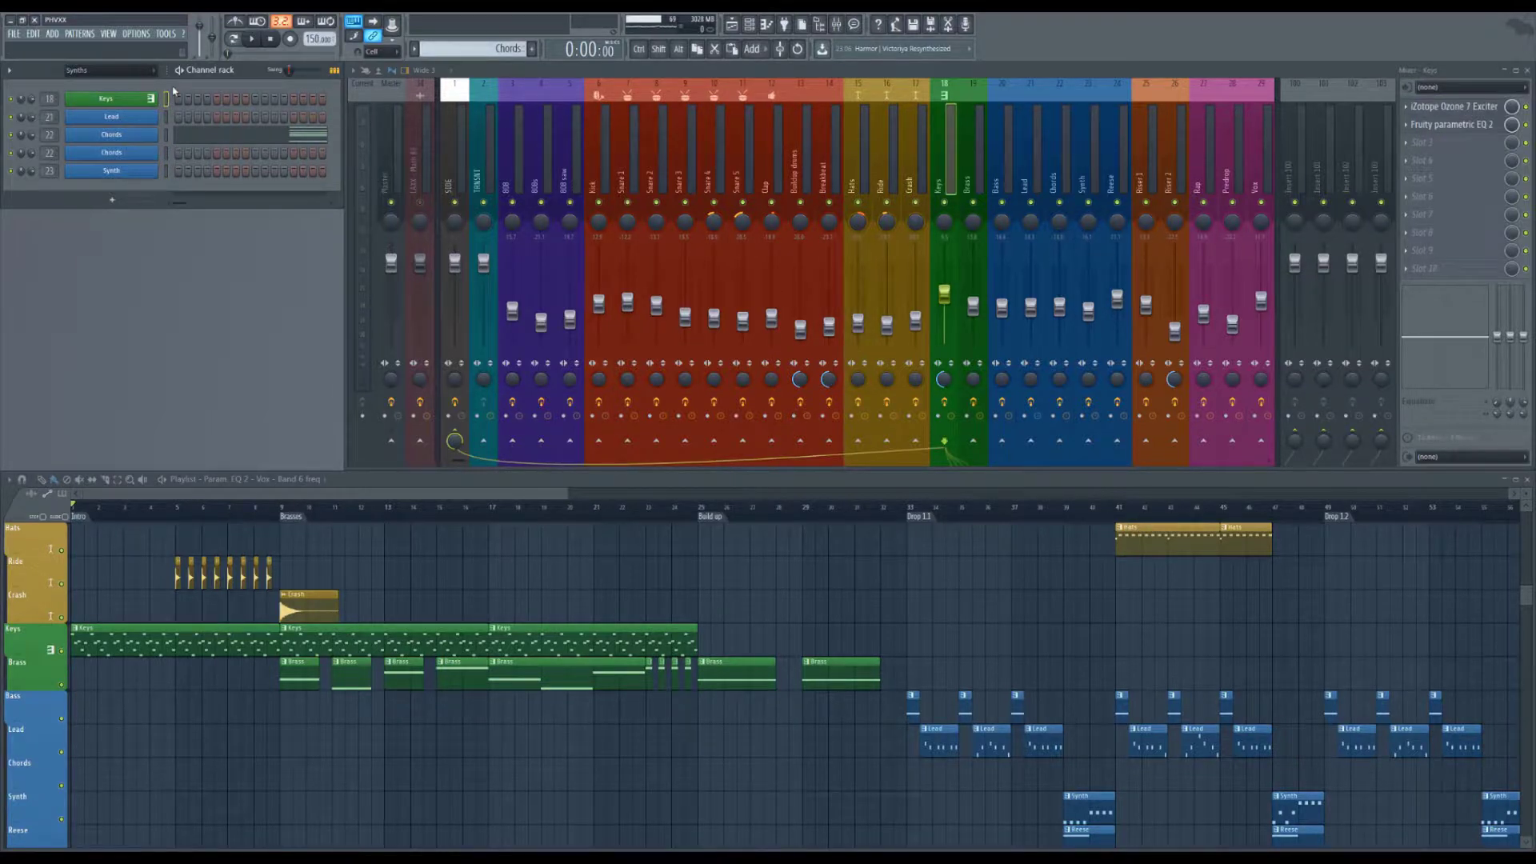
Step: Switch the channel rack filter through the Unsorted and Vocal groups and back to All
scroll(172, 91, "down", 1)
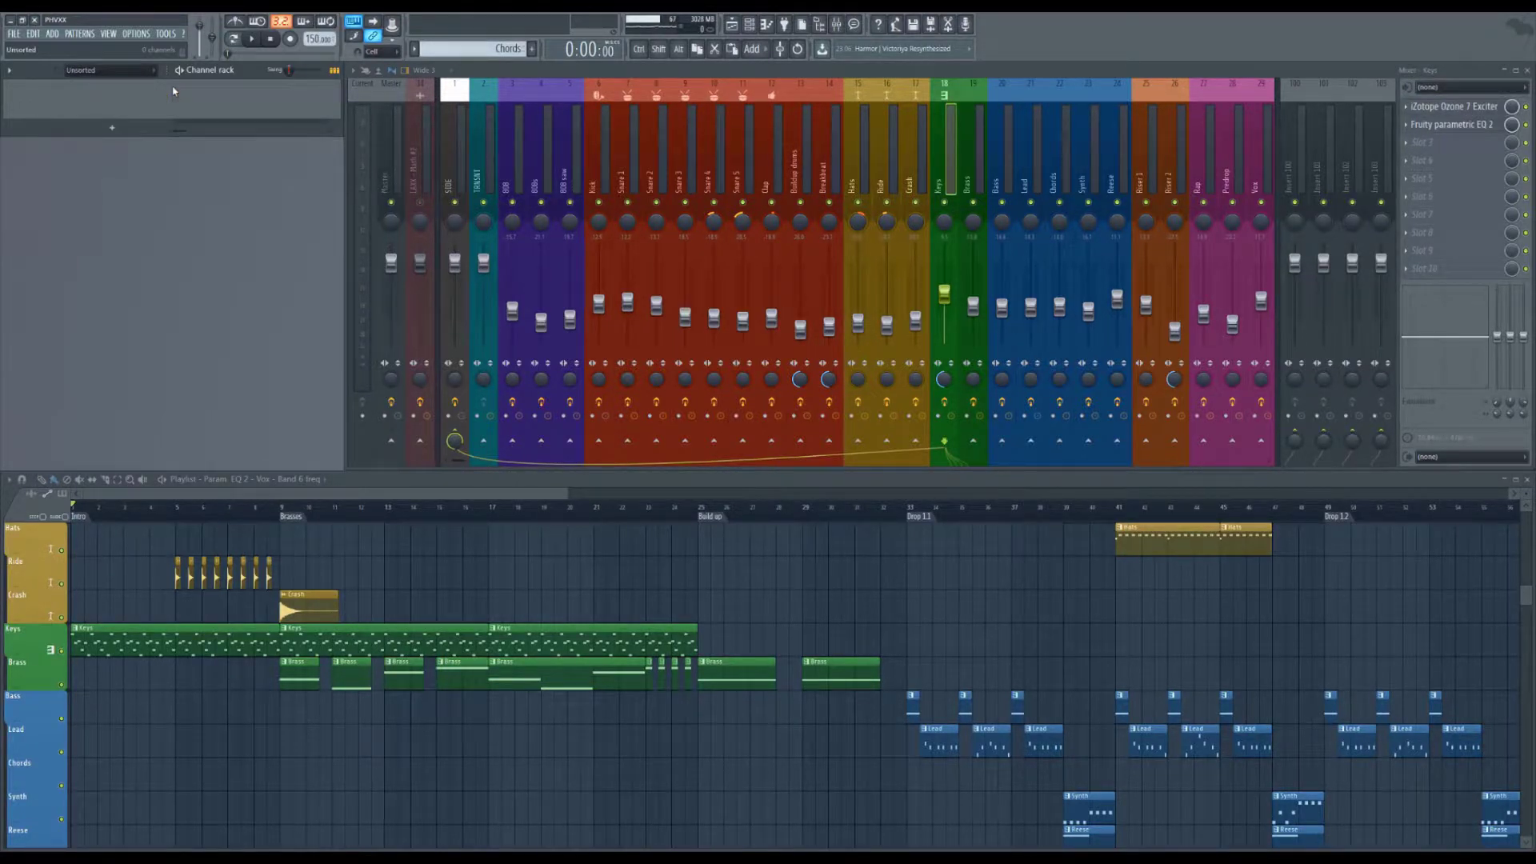
scroll(173, 90, "down", 1)
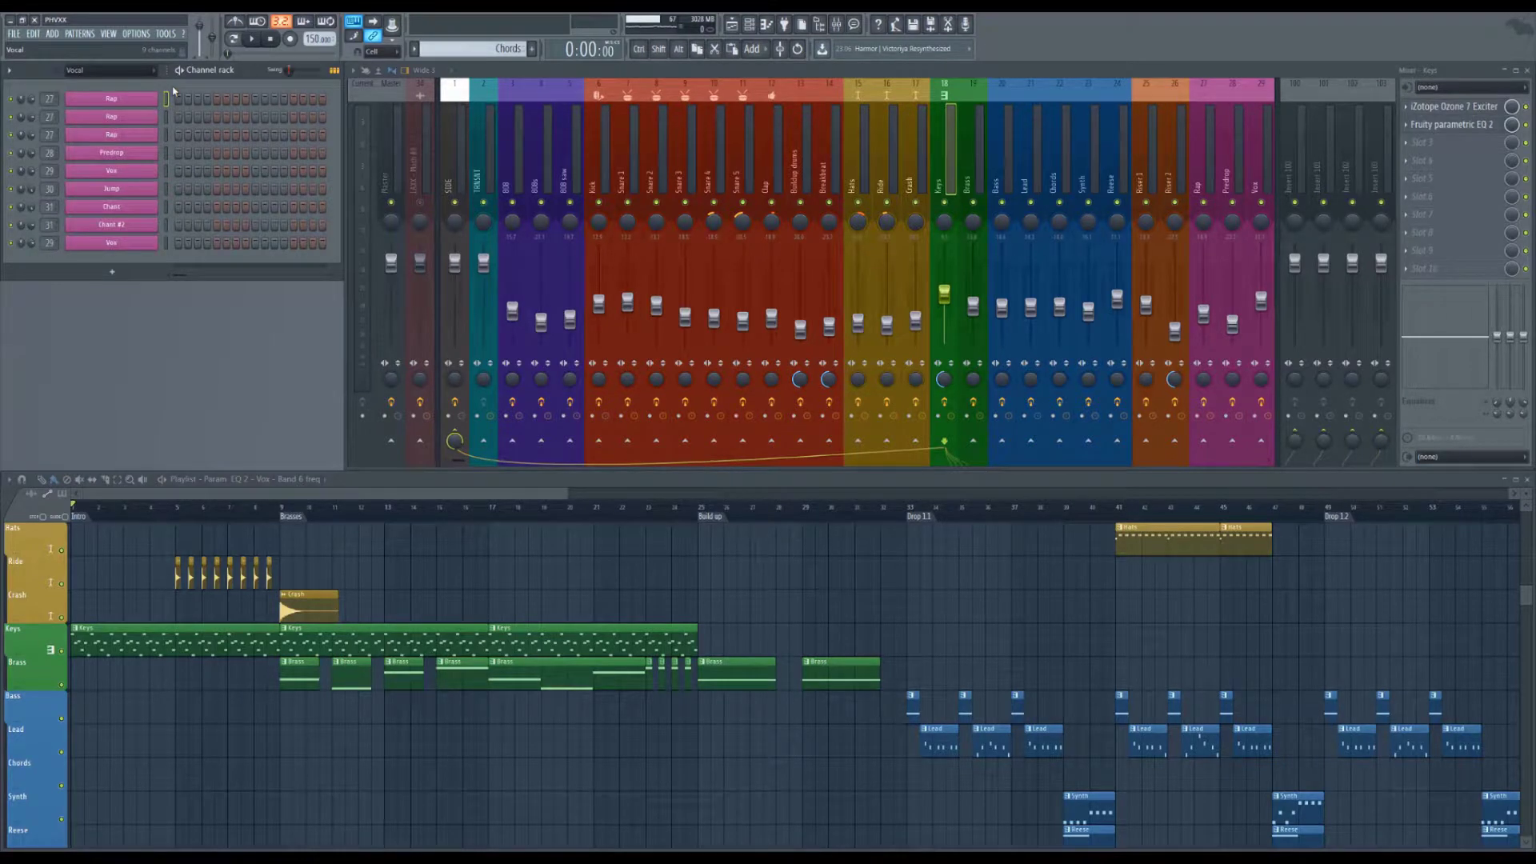
scroll(173, 91, "down", 1)
left_click(470, 521)
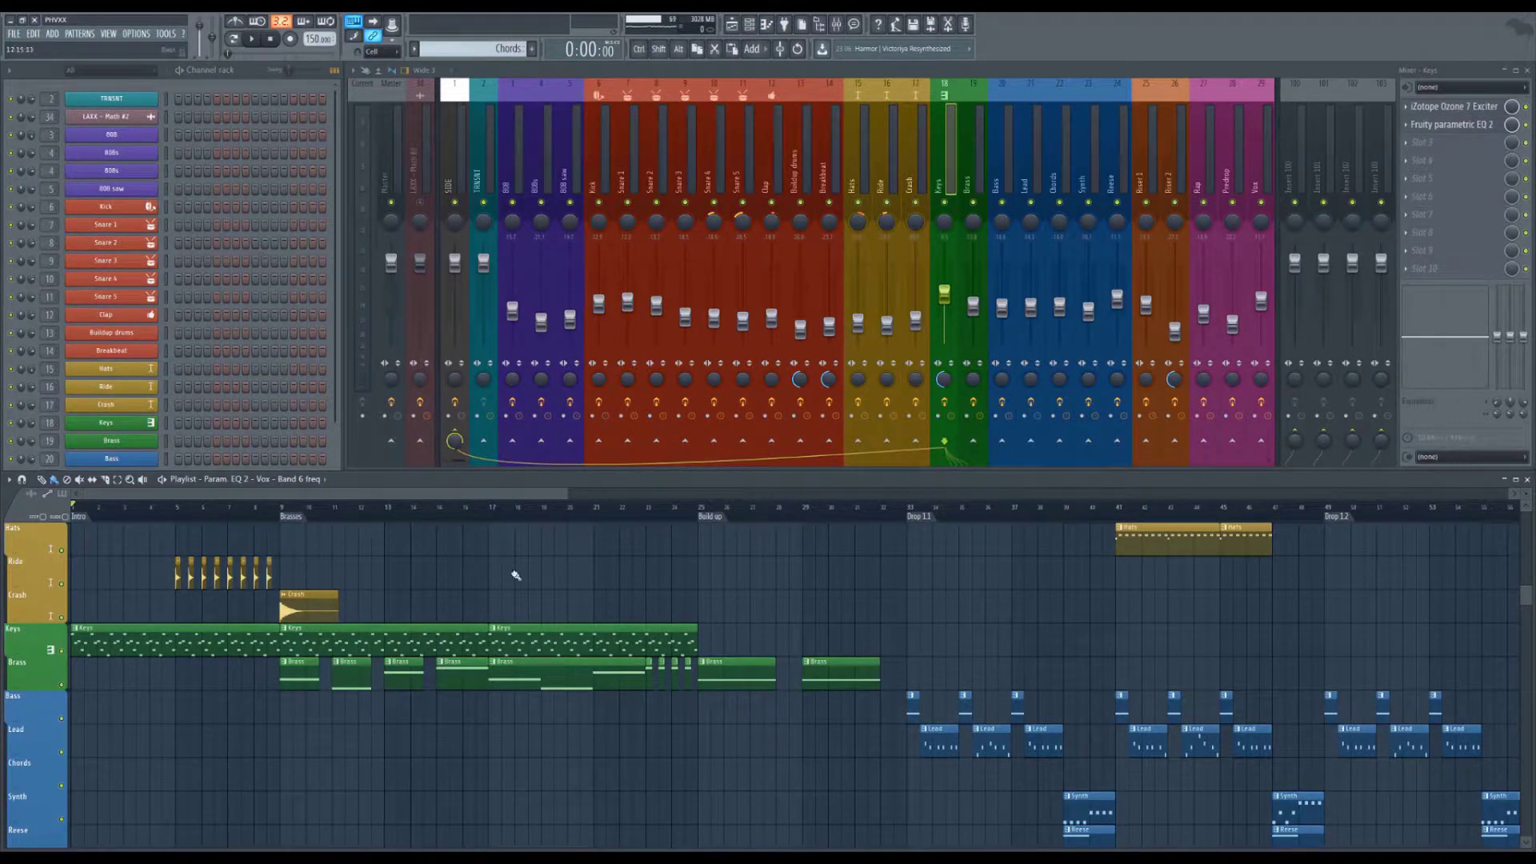
Step: Examine the uppermost playlist tracks from the intro onwards alongside the full list of colour-matched channels
scroll(408, 662, "up", 1)
scroll(407, 662, "up", 10)
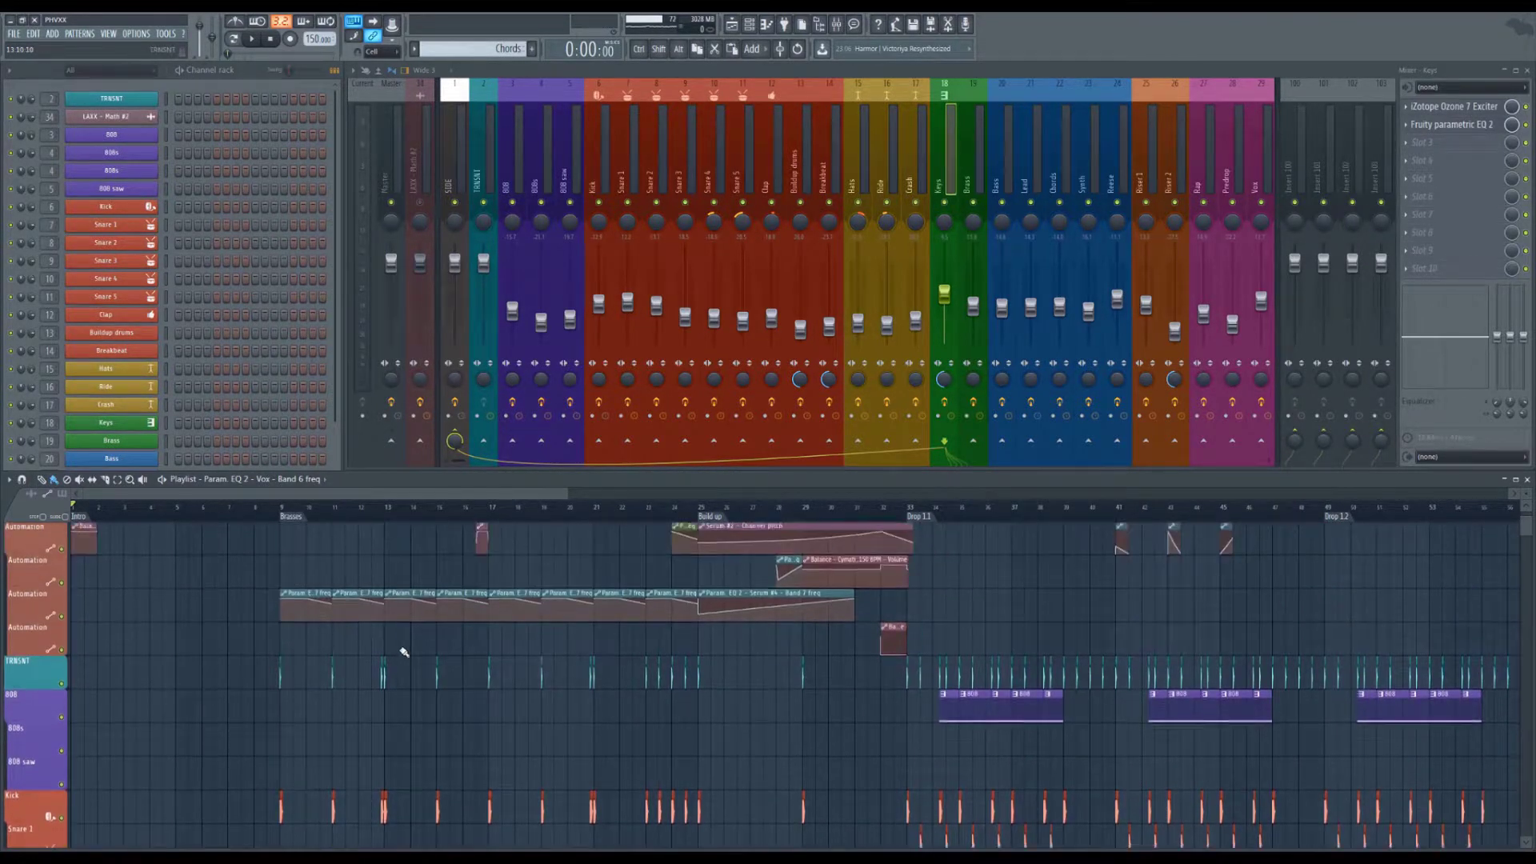
scroll(343, 532, "down", 1)
scroll(342, 531, "up", 1)
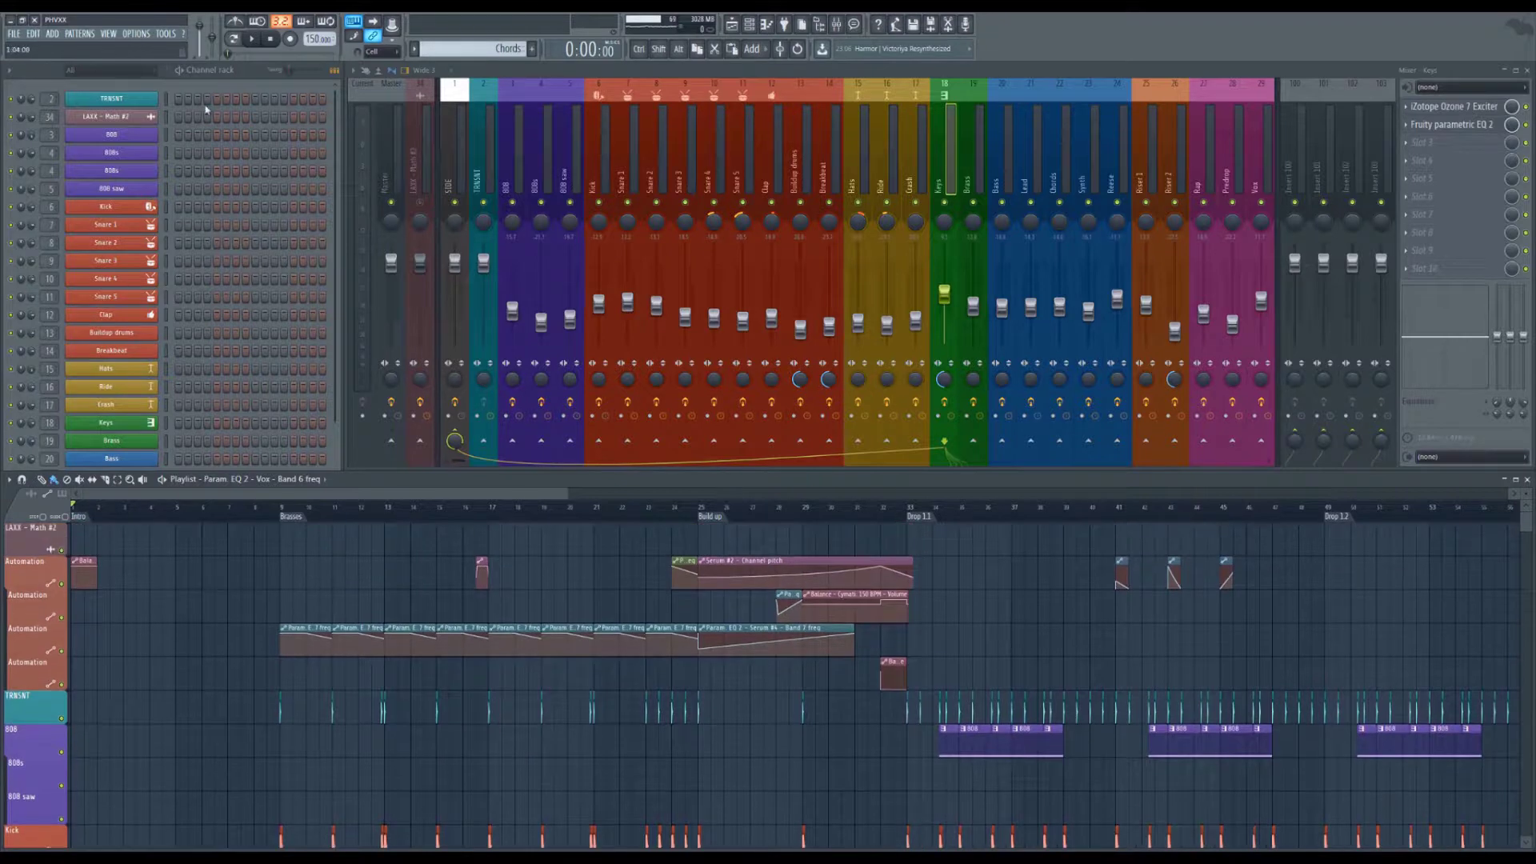
left_click(245, 91)
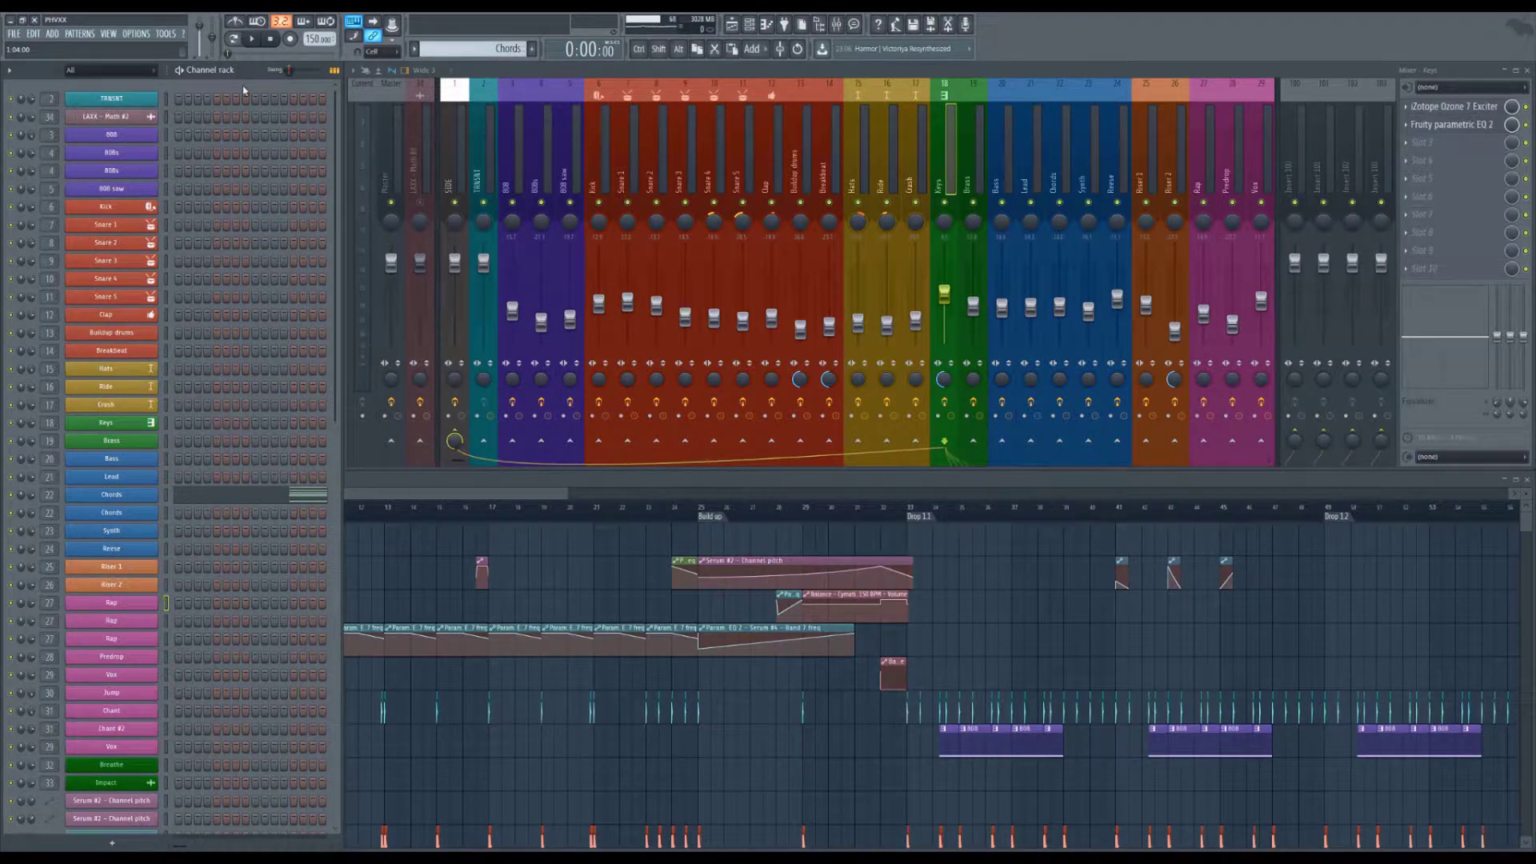
left_click(398, 485)
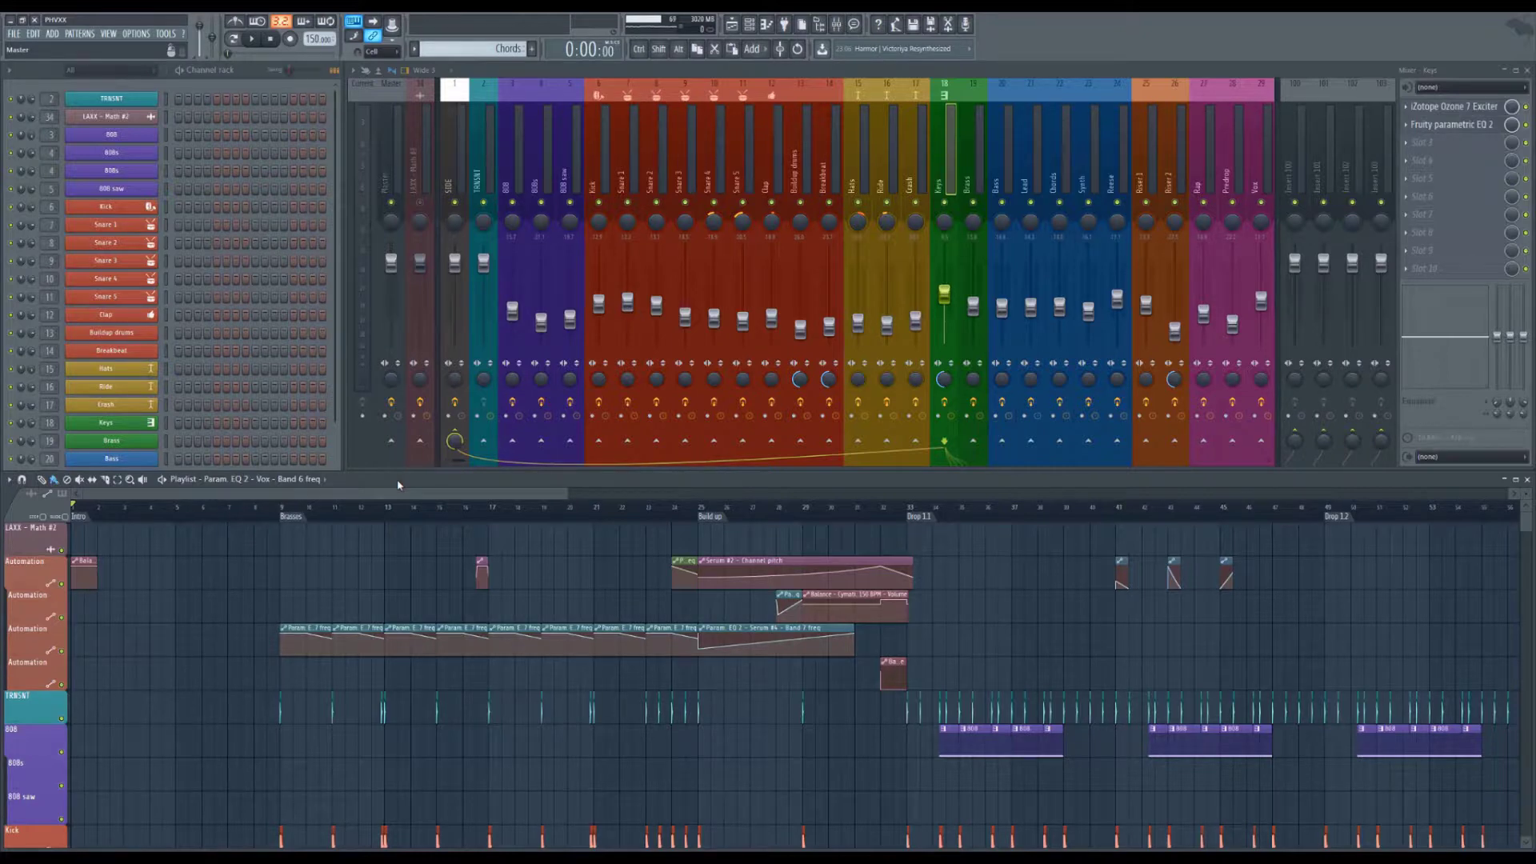
scroll(405, 515, "down", 1)
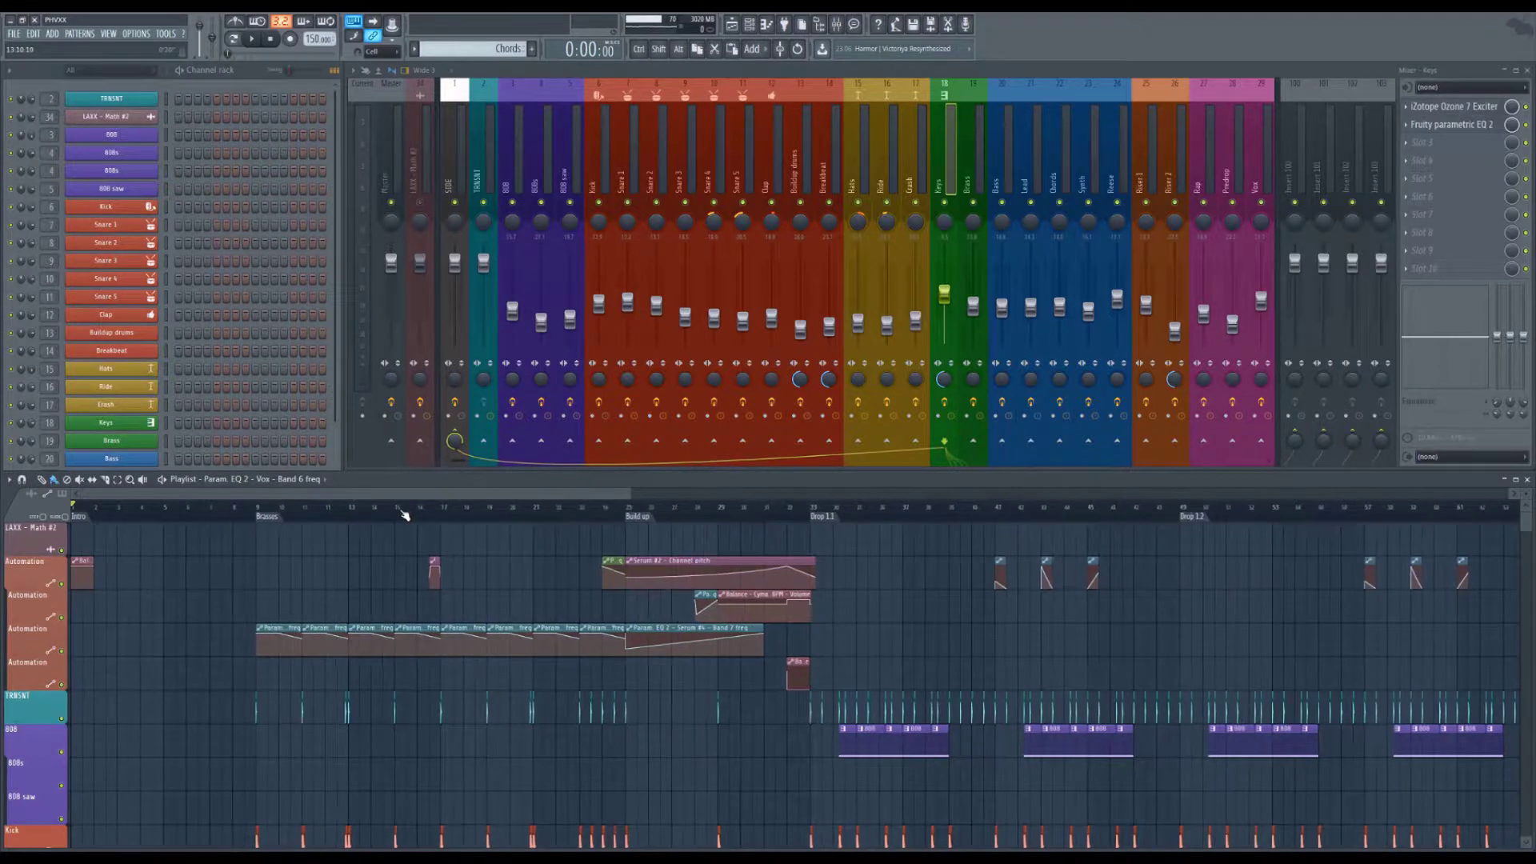
scroll(373, 555, "down", 1)
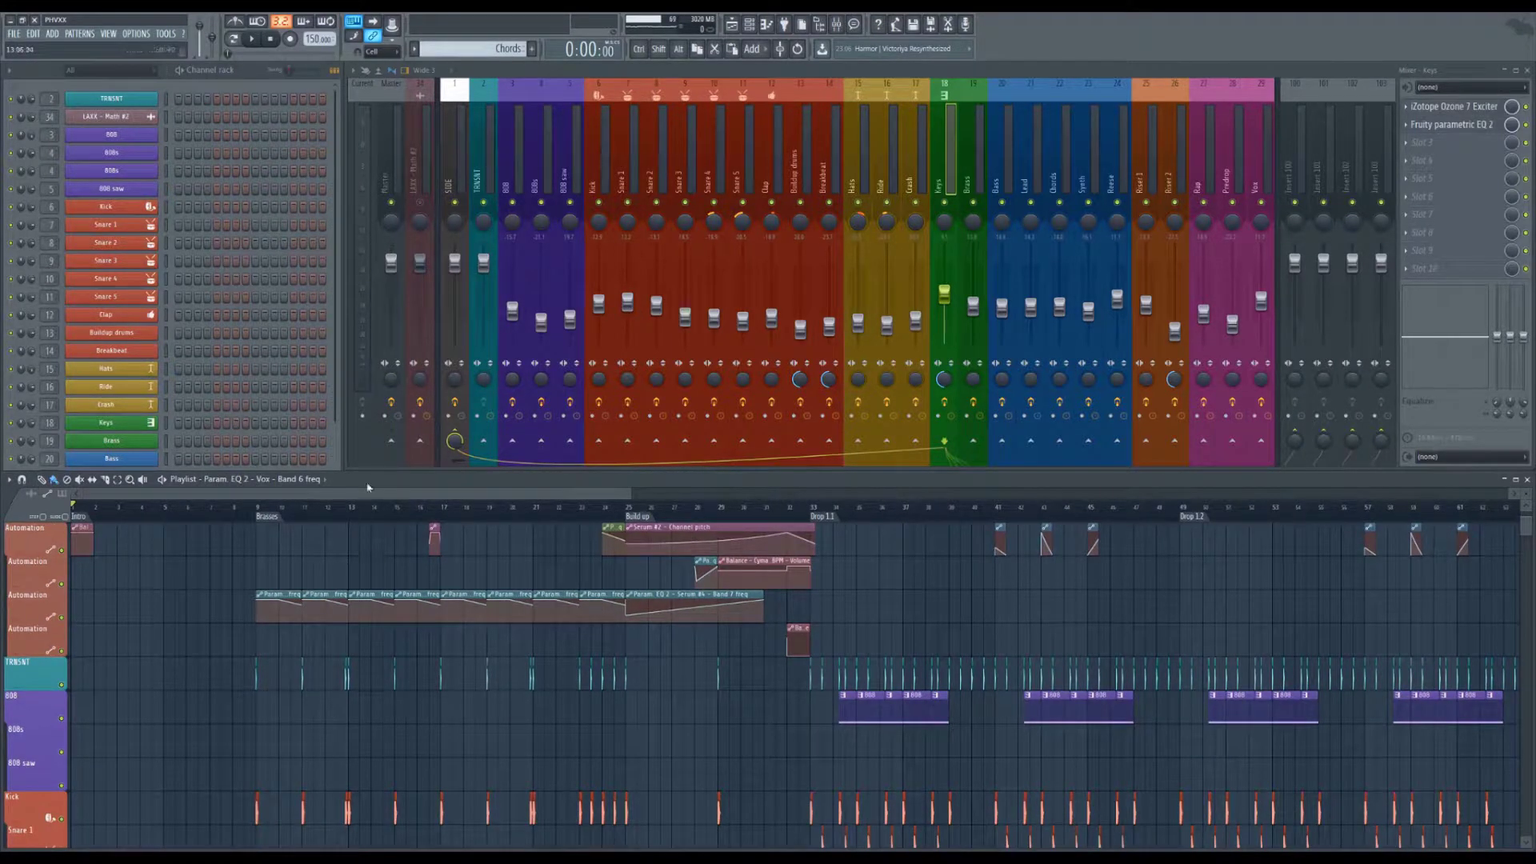
mouse_move(344, 494)
left_mouse_down()
mouse_move(452, 466)
mouse_move(331, 494)
left_mouse_up()
scroll(480, 560, "up", 1)
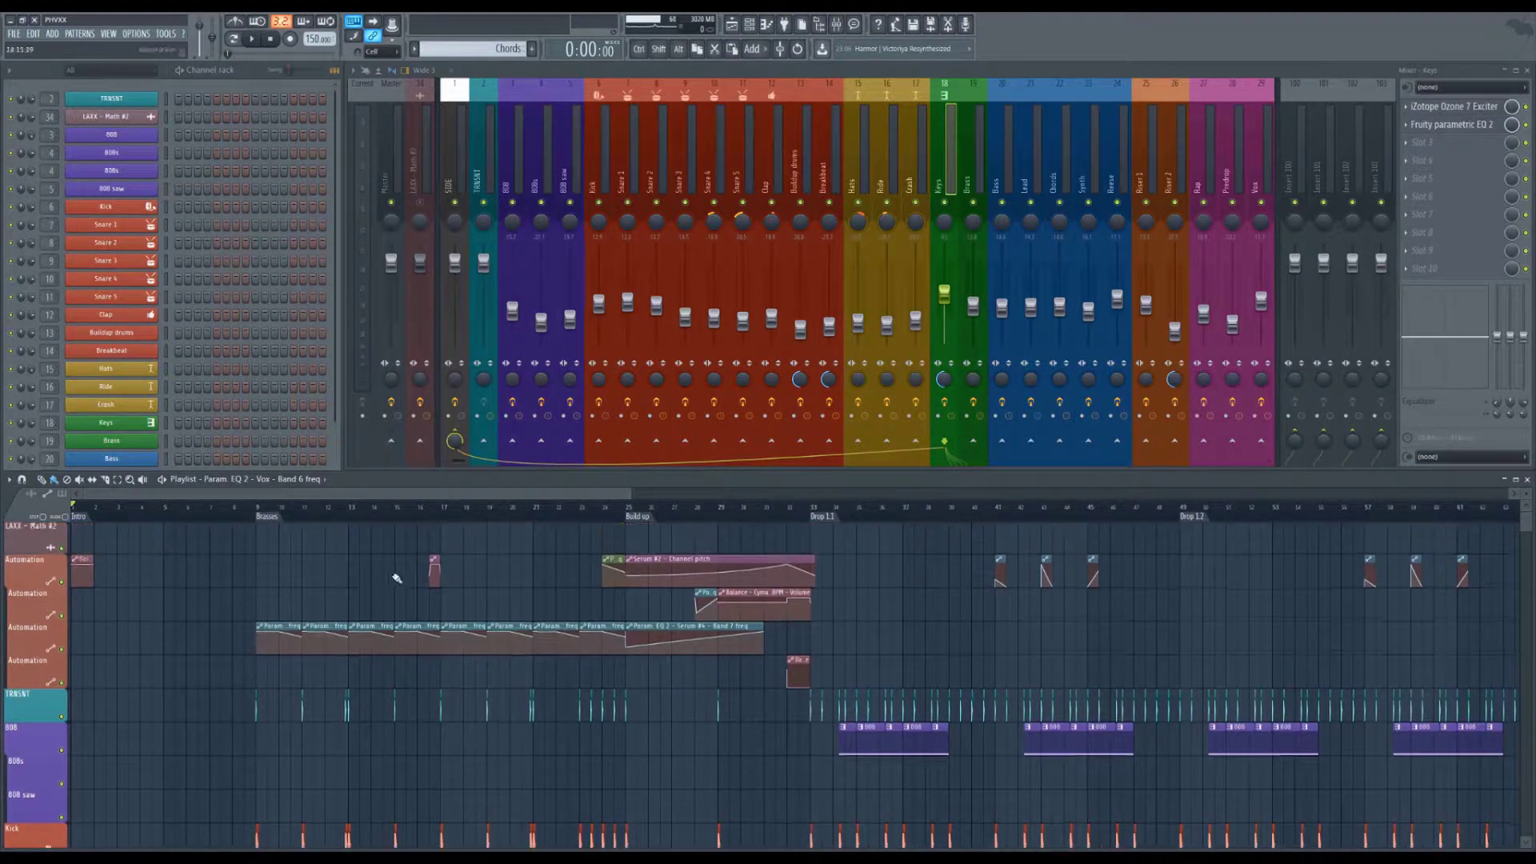
Step: Open the sample settings of the LAXX - Math #2 channel, move the window over the playlist, and close it
left_click(108, 117)
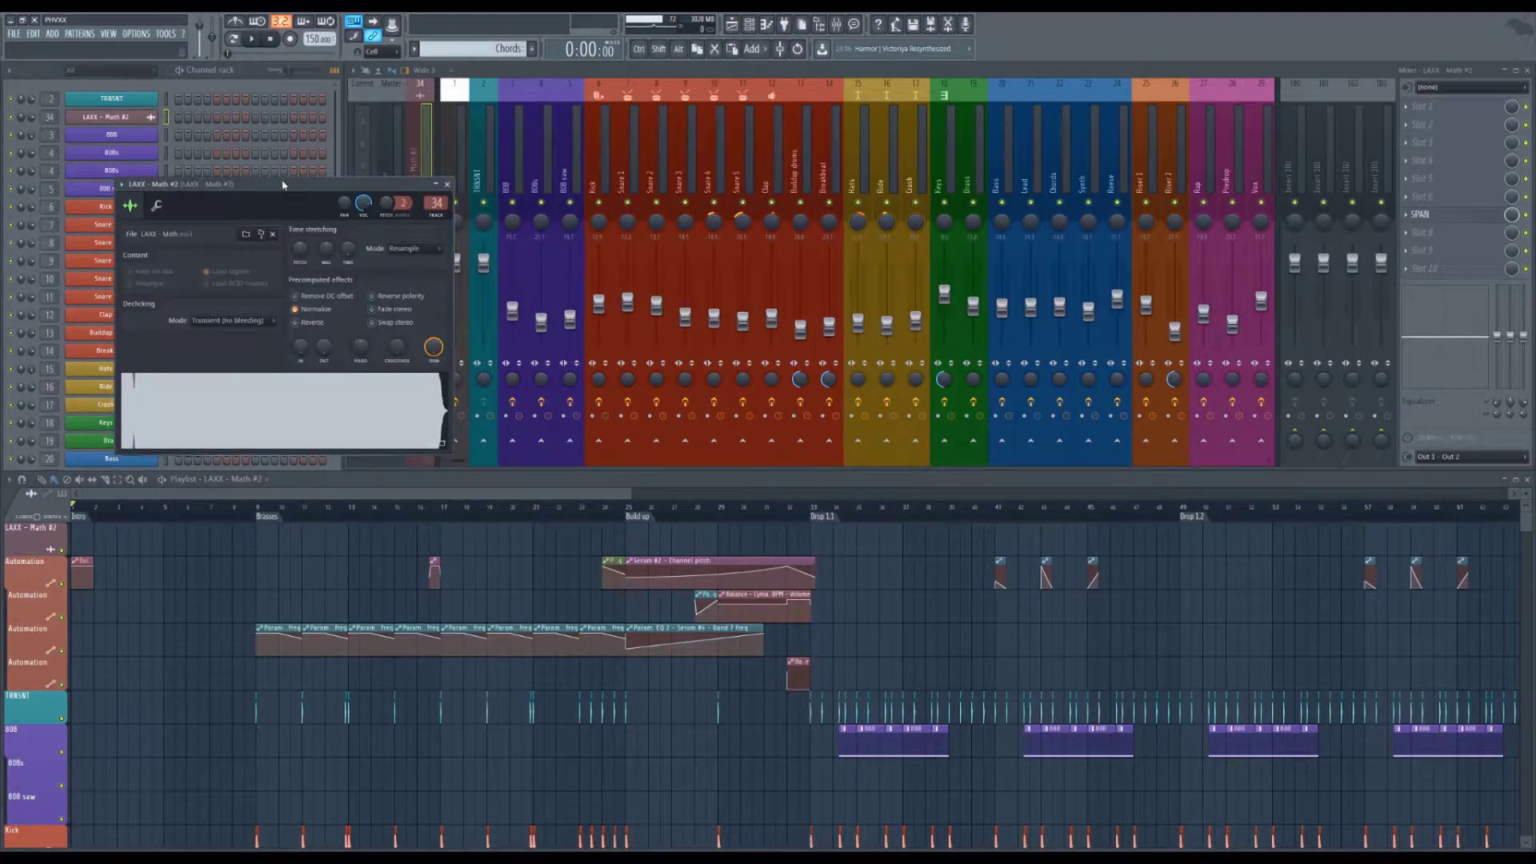
left_click_drag(260, 447, 688, 640)
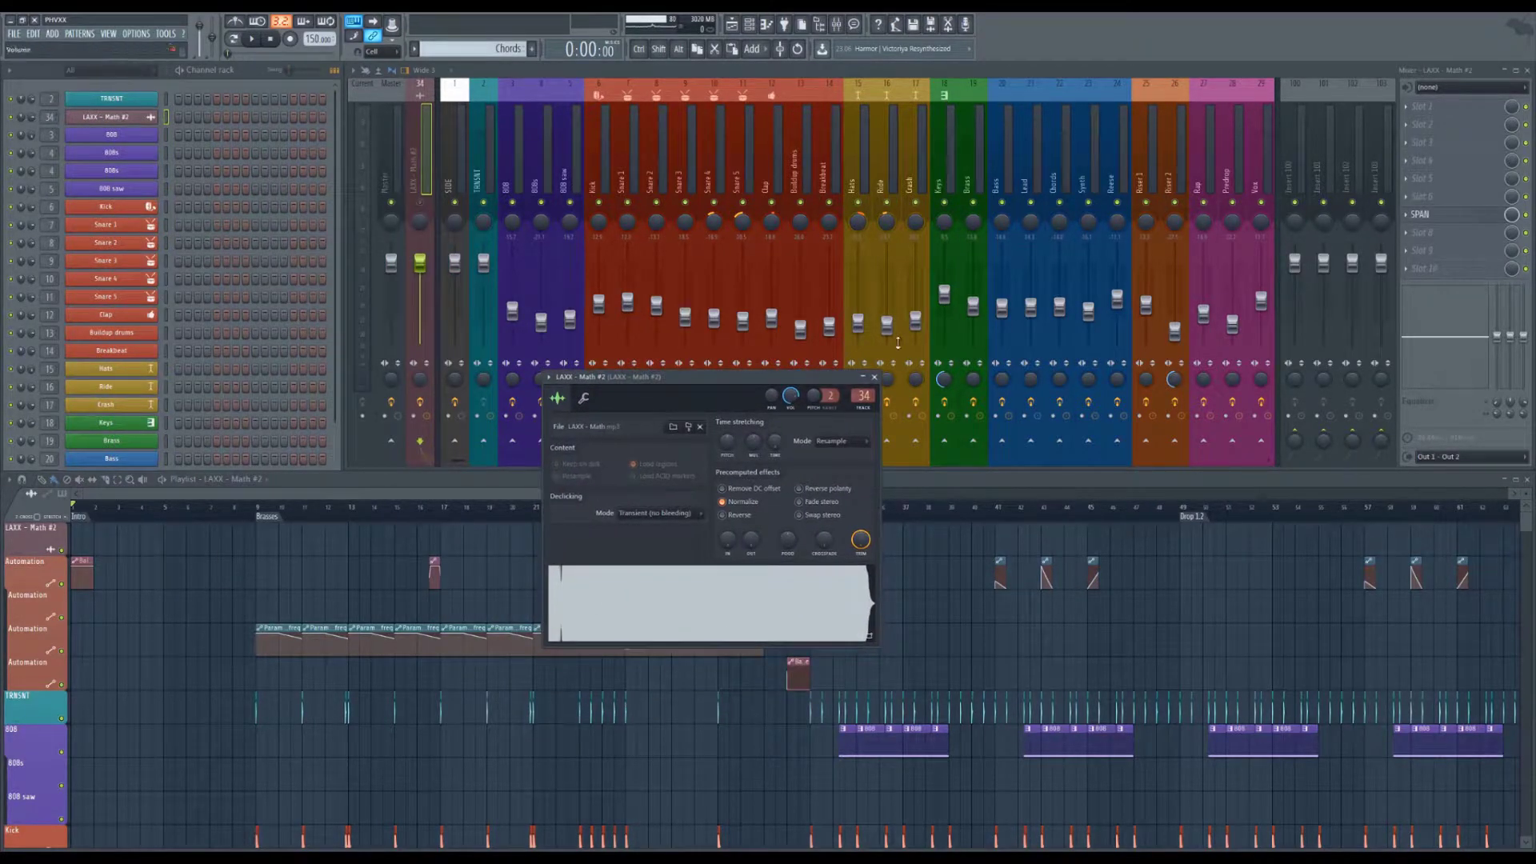
left_click(875, 376)
Step: Look over the playlist tracks from the build-up to the rap breakdown and return to the start of the arrangement
scroll(620, 496, "down", 1)
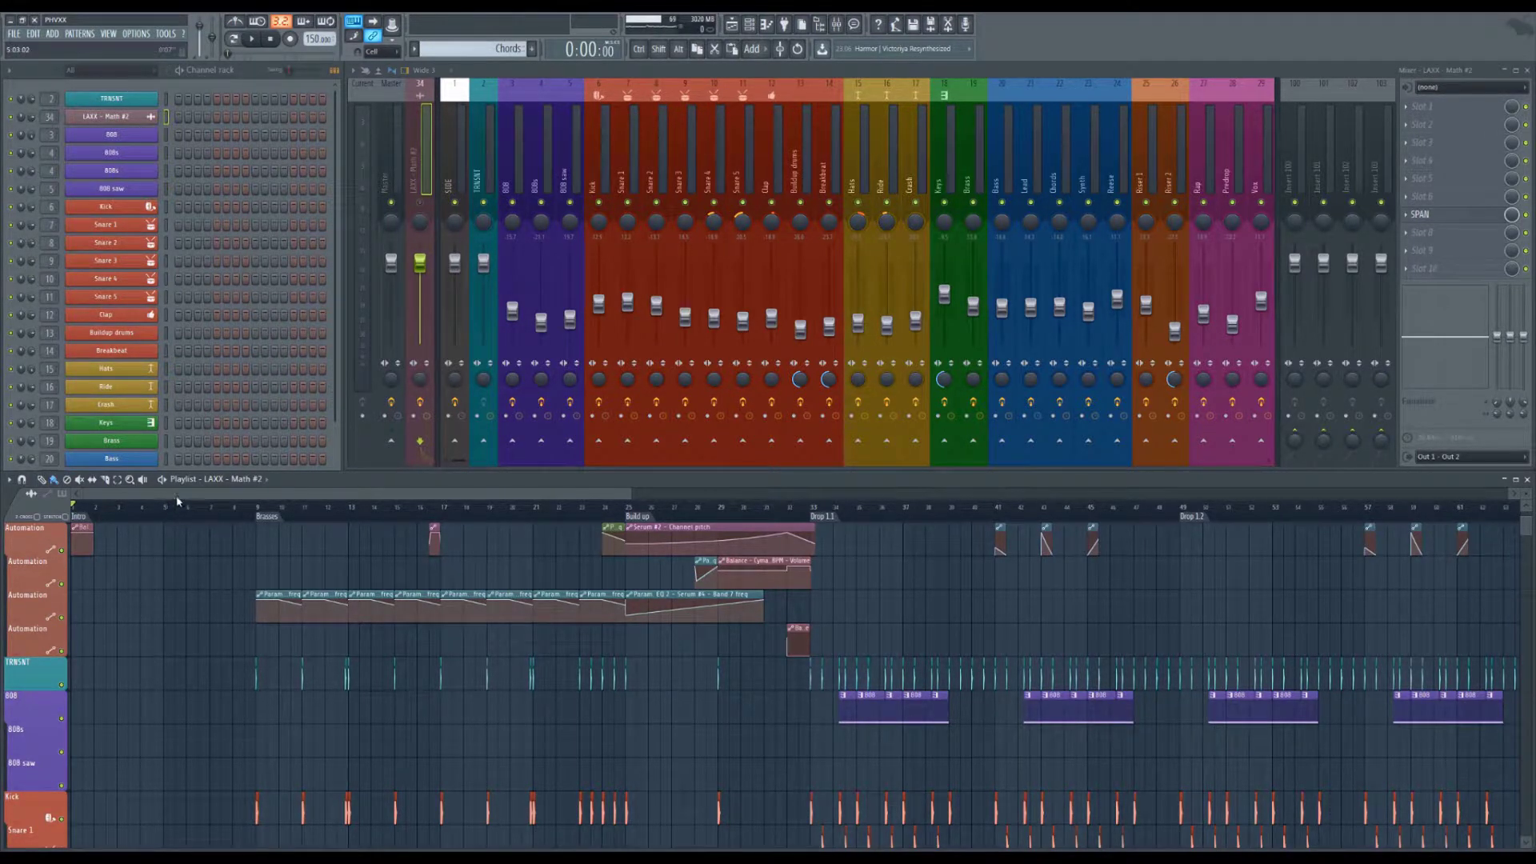
left_click_drag(177, 495, 344, 590)
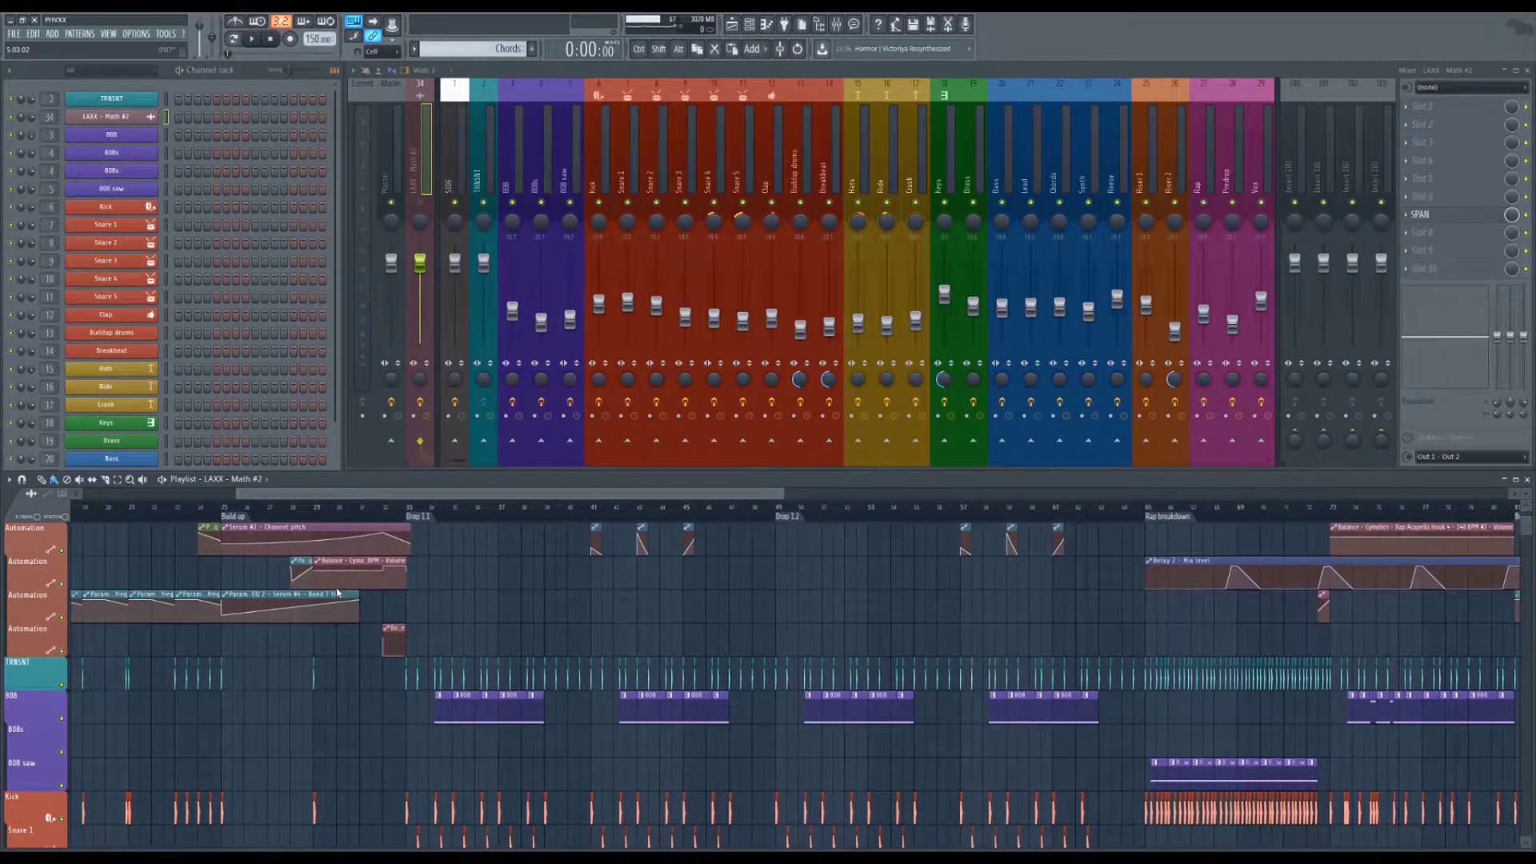
scroll(552, 596, "down", 5)
scroll(620, 631, "down", 6)
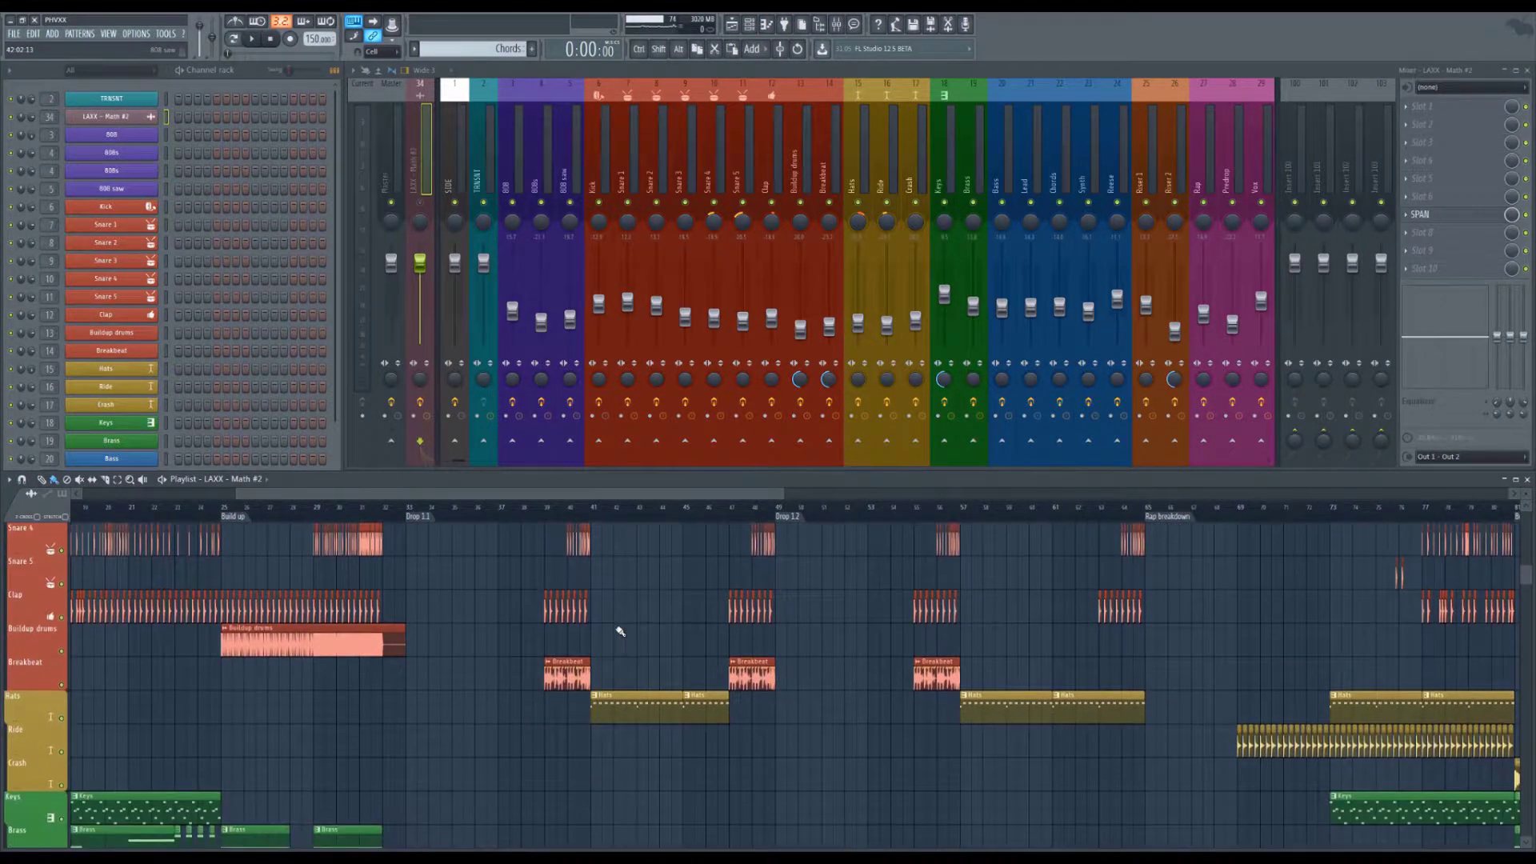
scroll(584, 615, "down", 1)
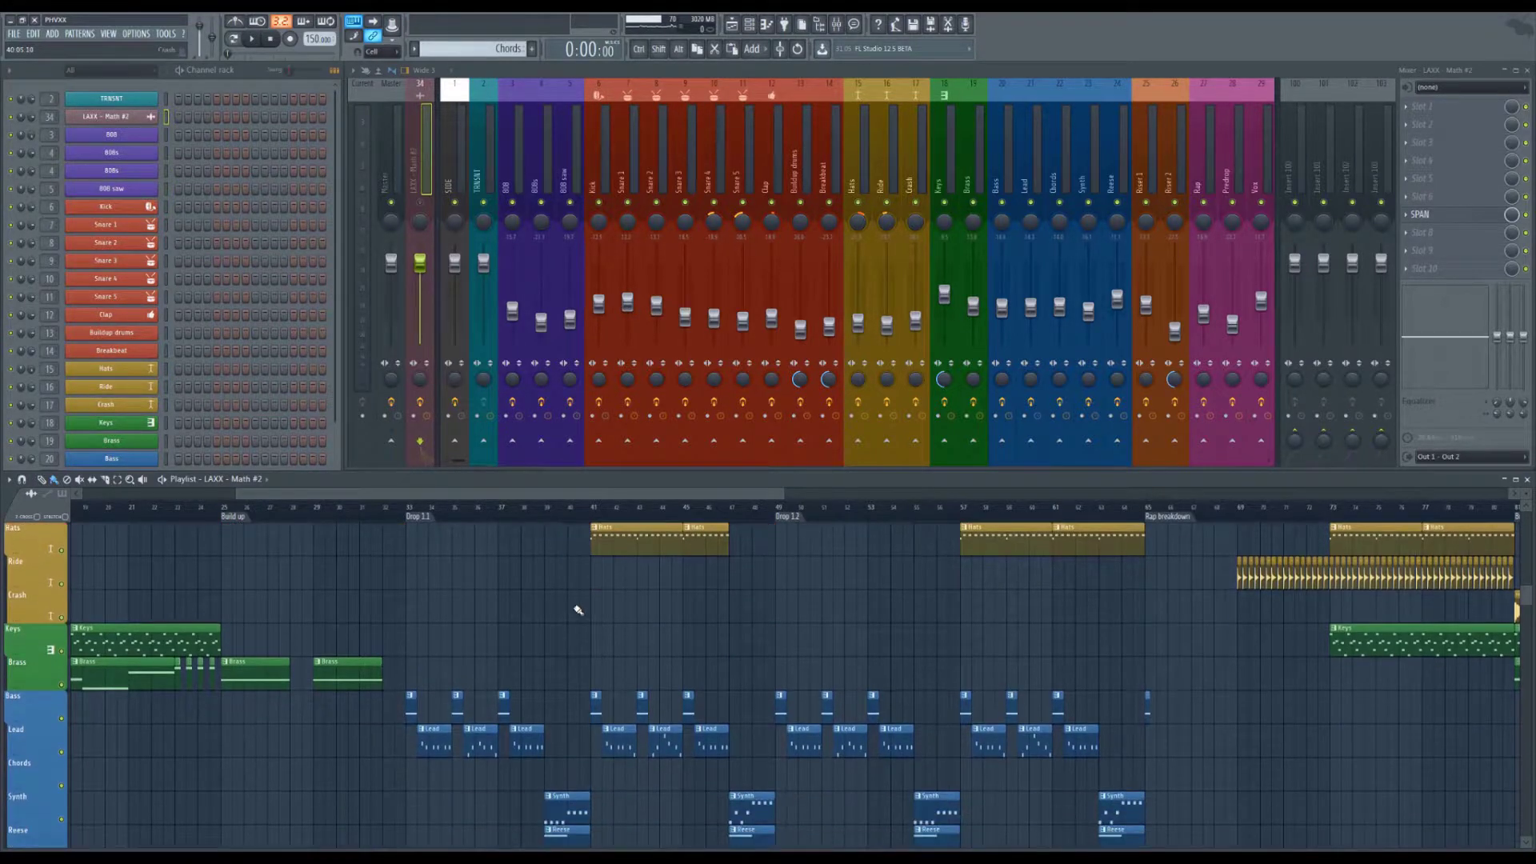
scroll(573, 603, "up", 19)
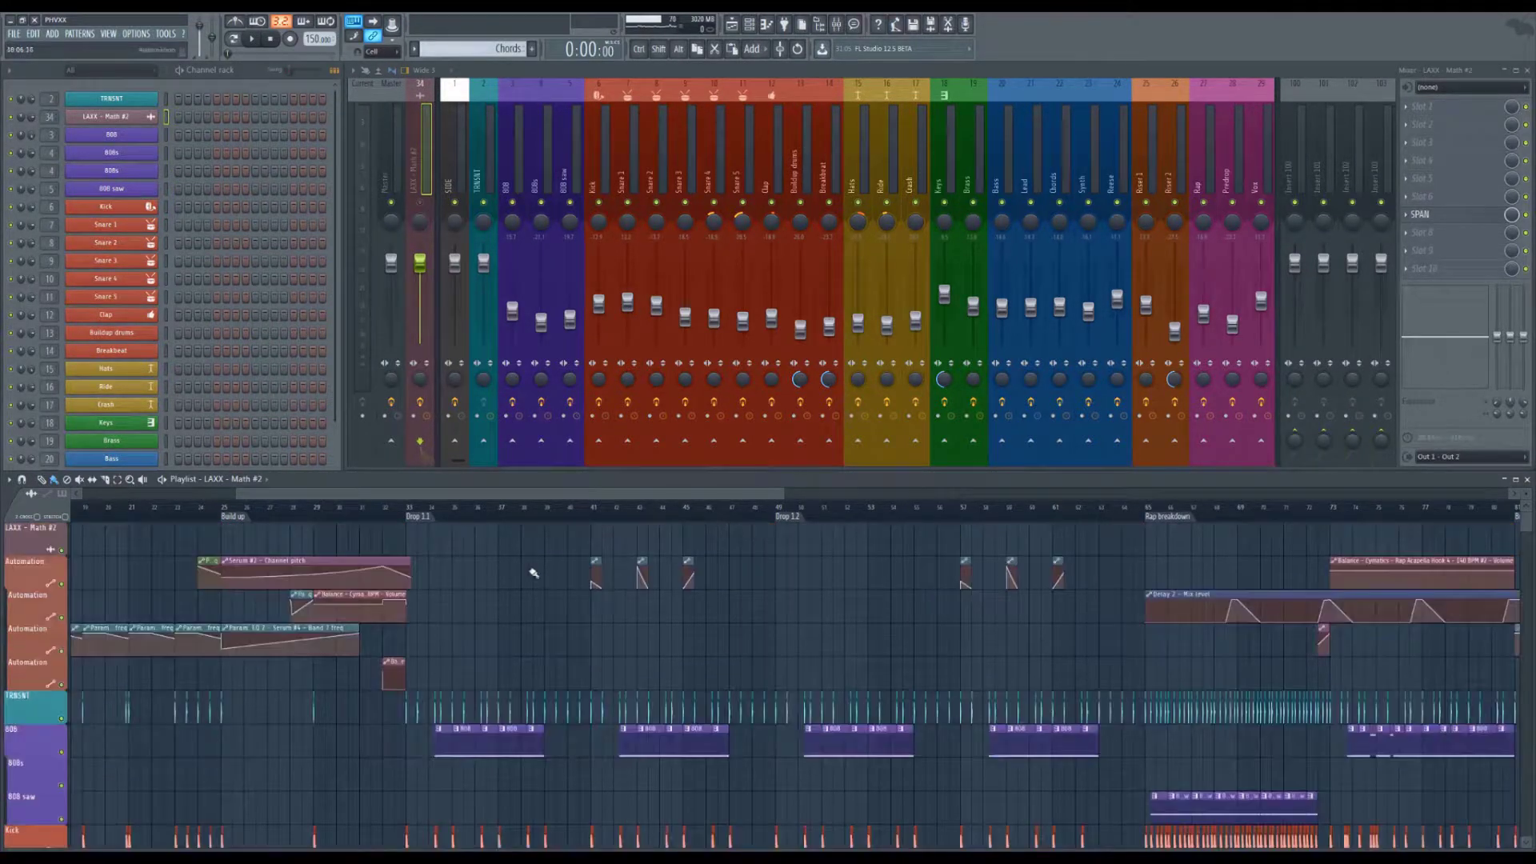
left_click_drag(396, 497, 226, 492)
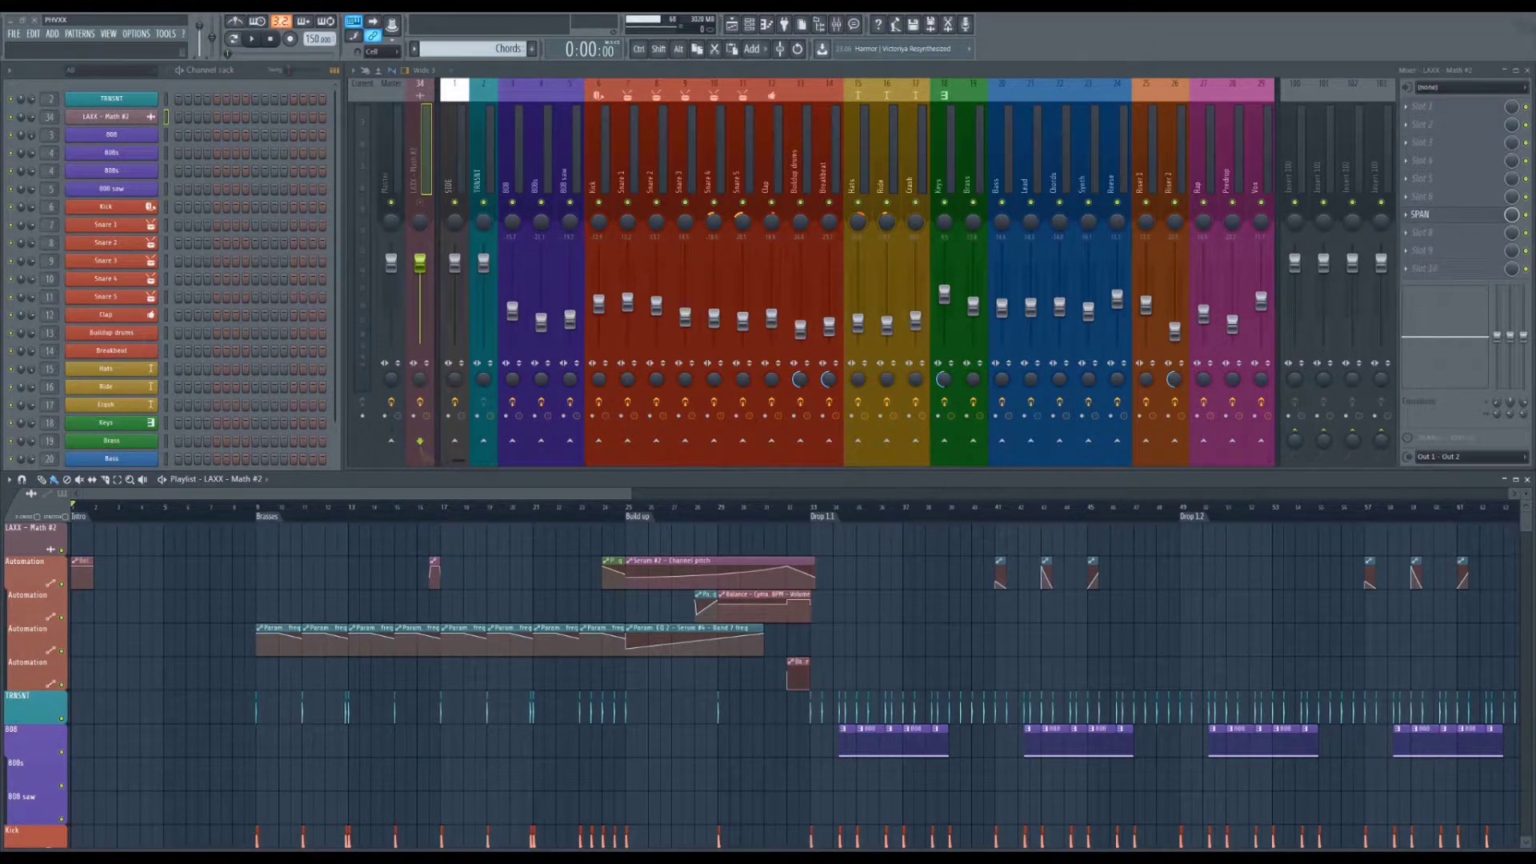
Step: Maximize the playlist window with the sections from the build-up to the rap breakdown in view
left_click(391, 160)
left_click_drag(587, 496, 768, 496)
double_click(788, 478)
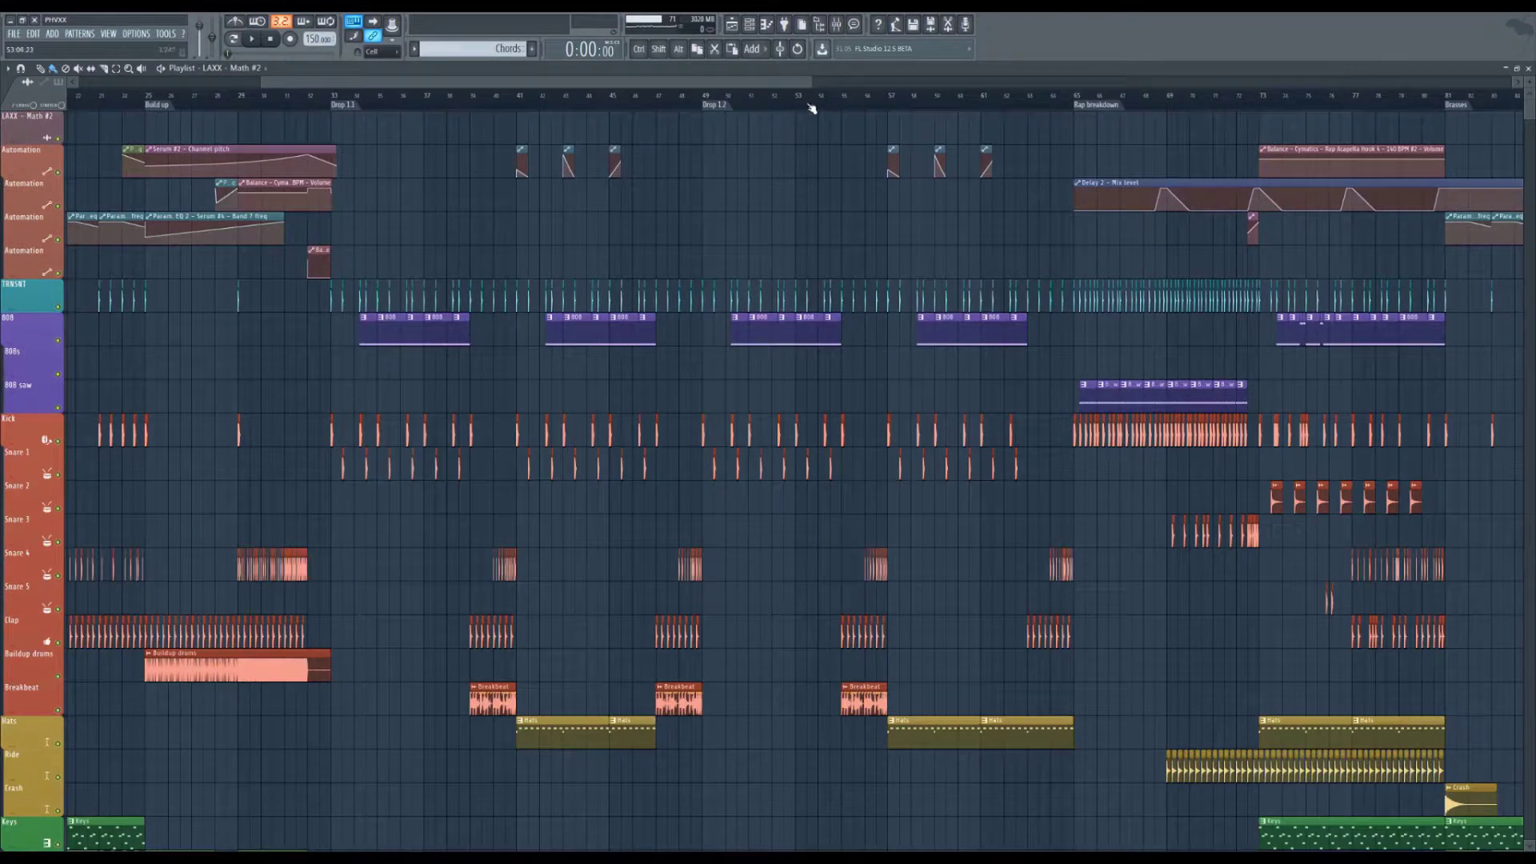
Step: Examine the whole arrangement and its section markers, comparing the close-up intro with the overview of all track groups
scroll(813, 102, "down", 8)
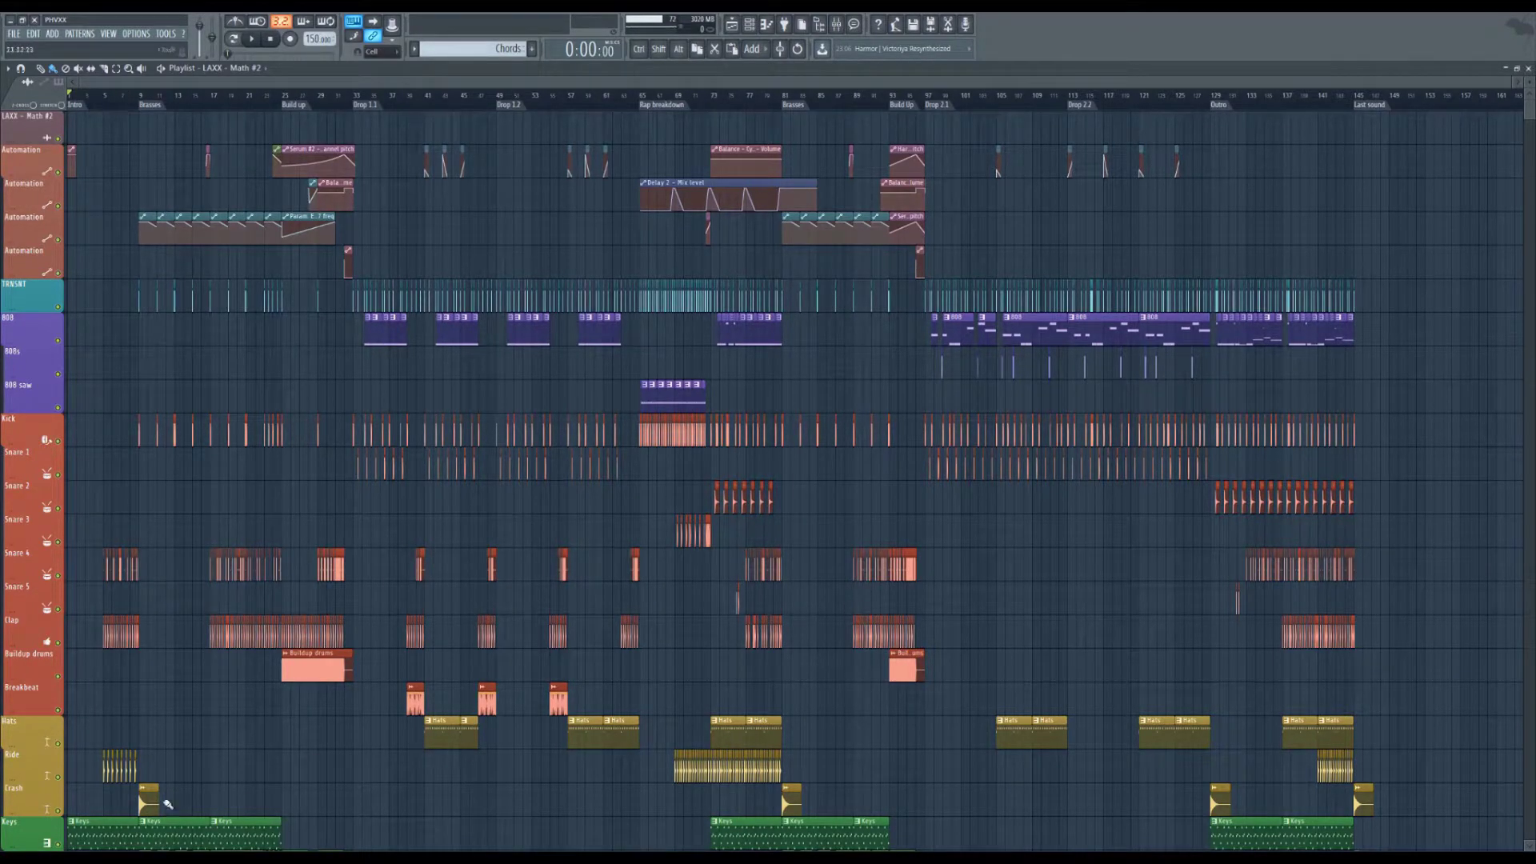
scroll(201, 86, "up", 10)
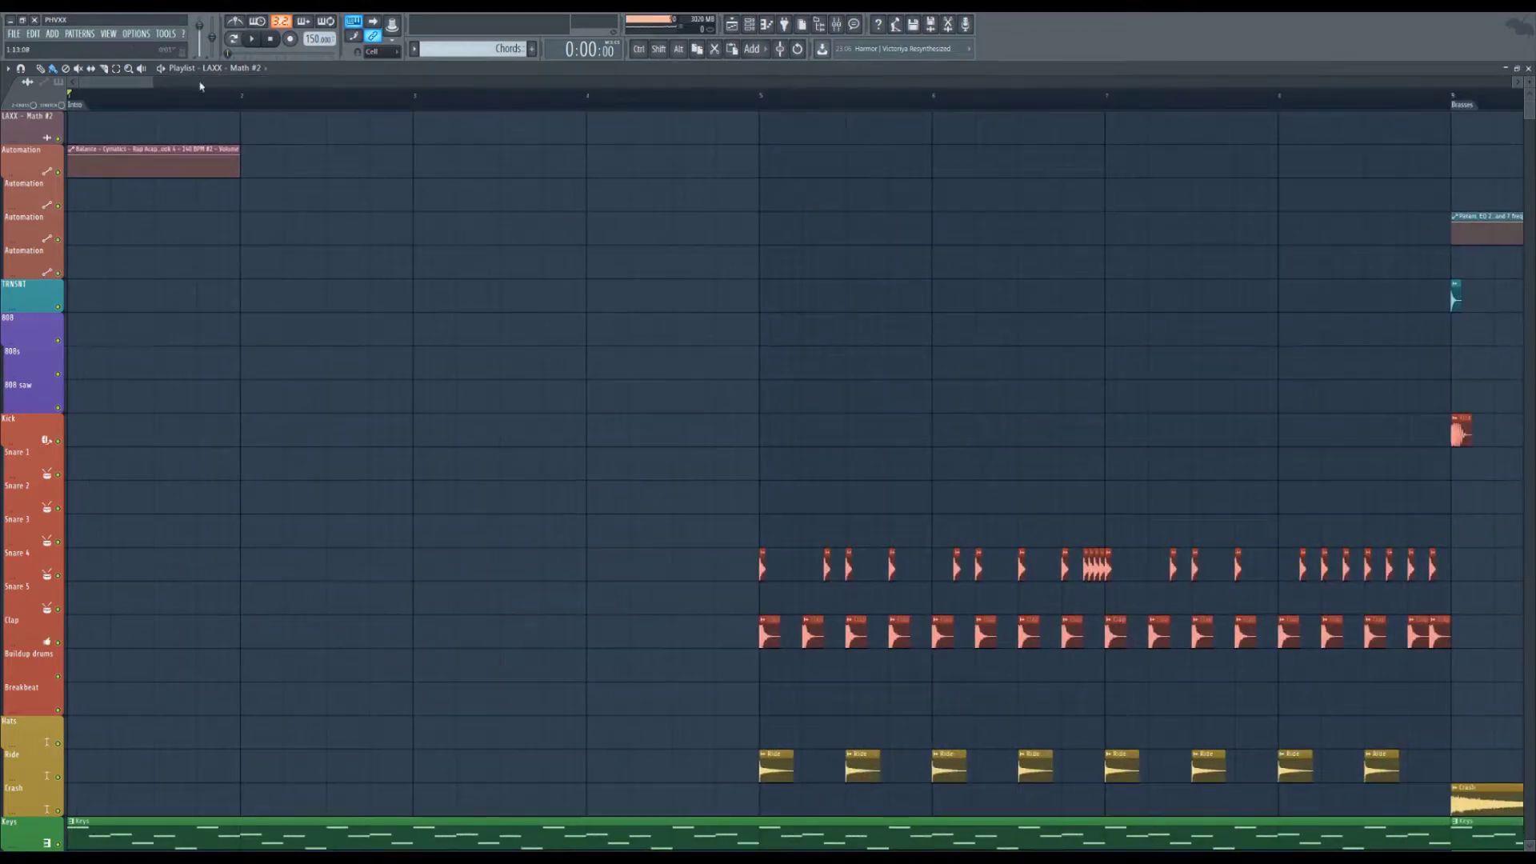
scroll(109, 112, "down", 5)
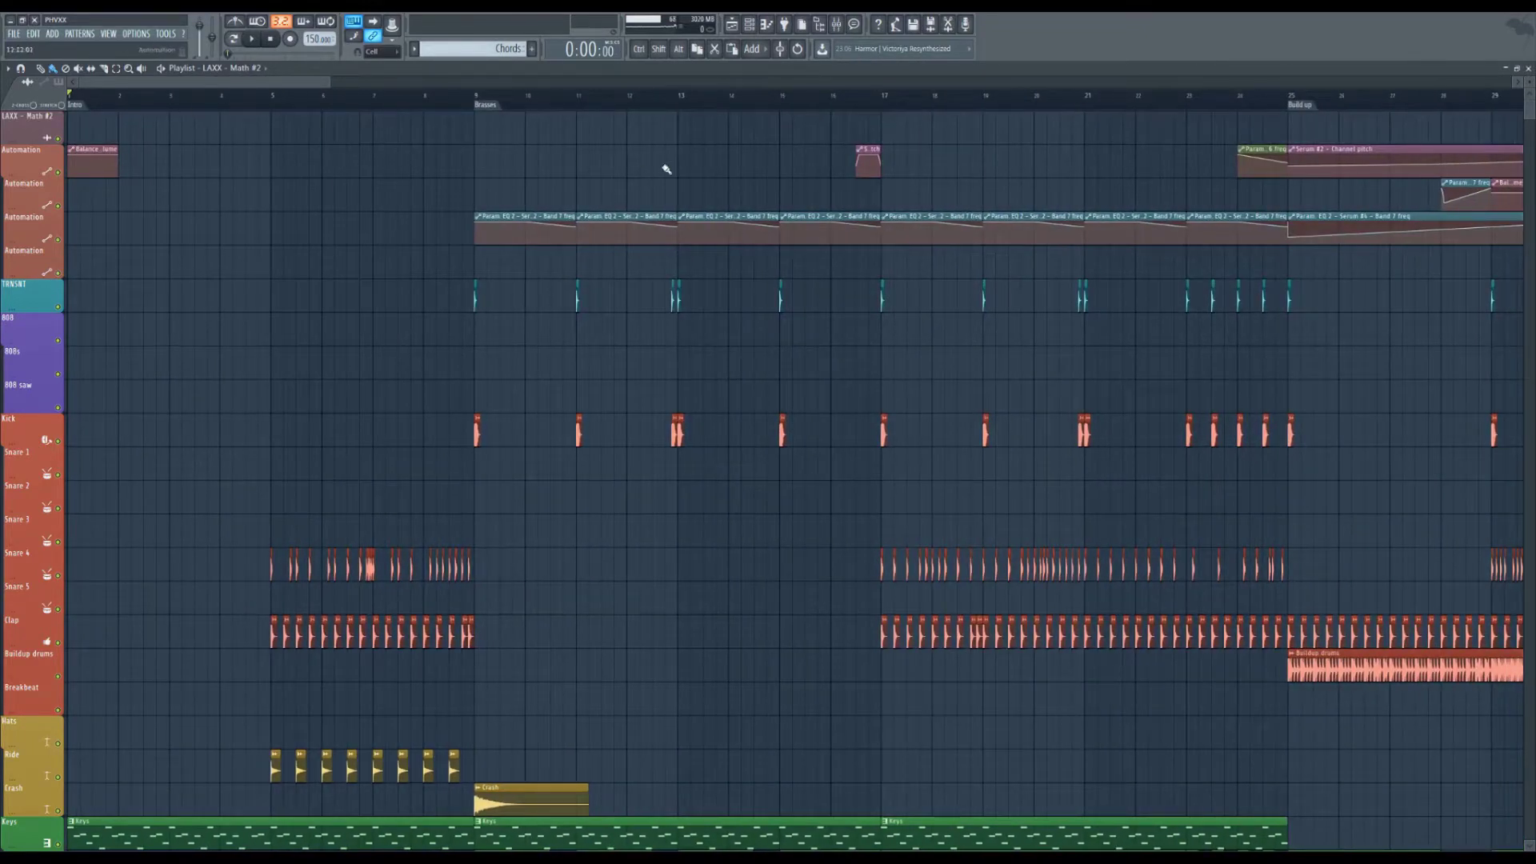
scroll(485, 94, "down", 2)
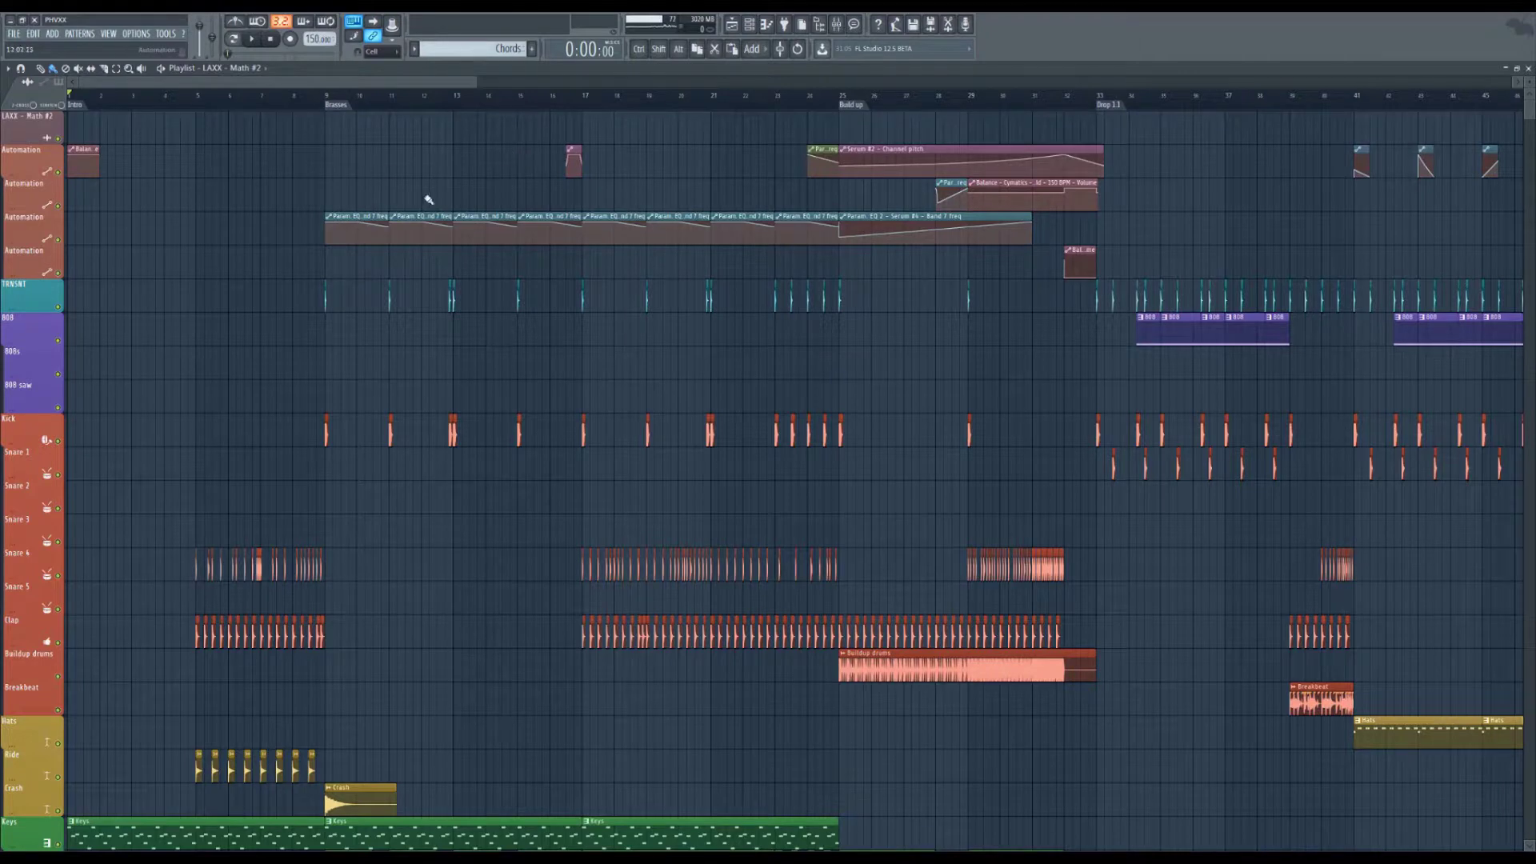
scroll(439, 96, "down", 5)
scroll(281, 230, "down", 5)
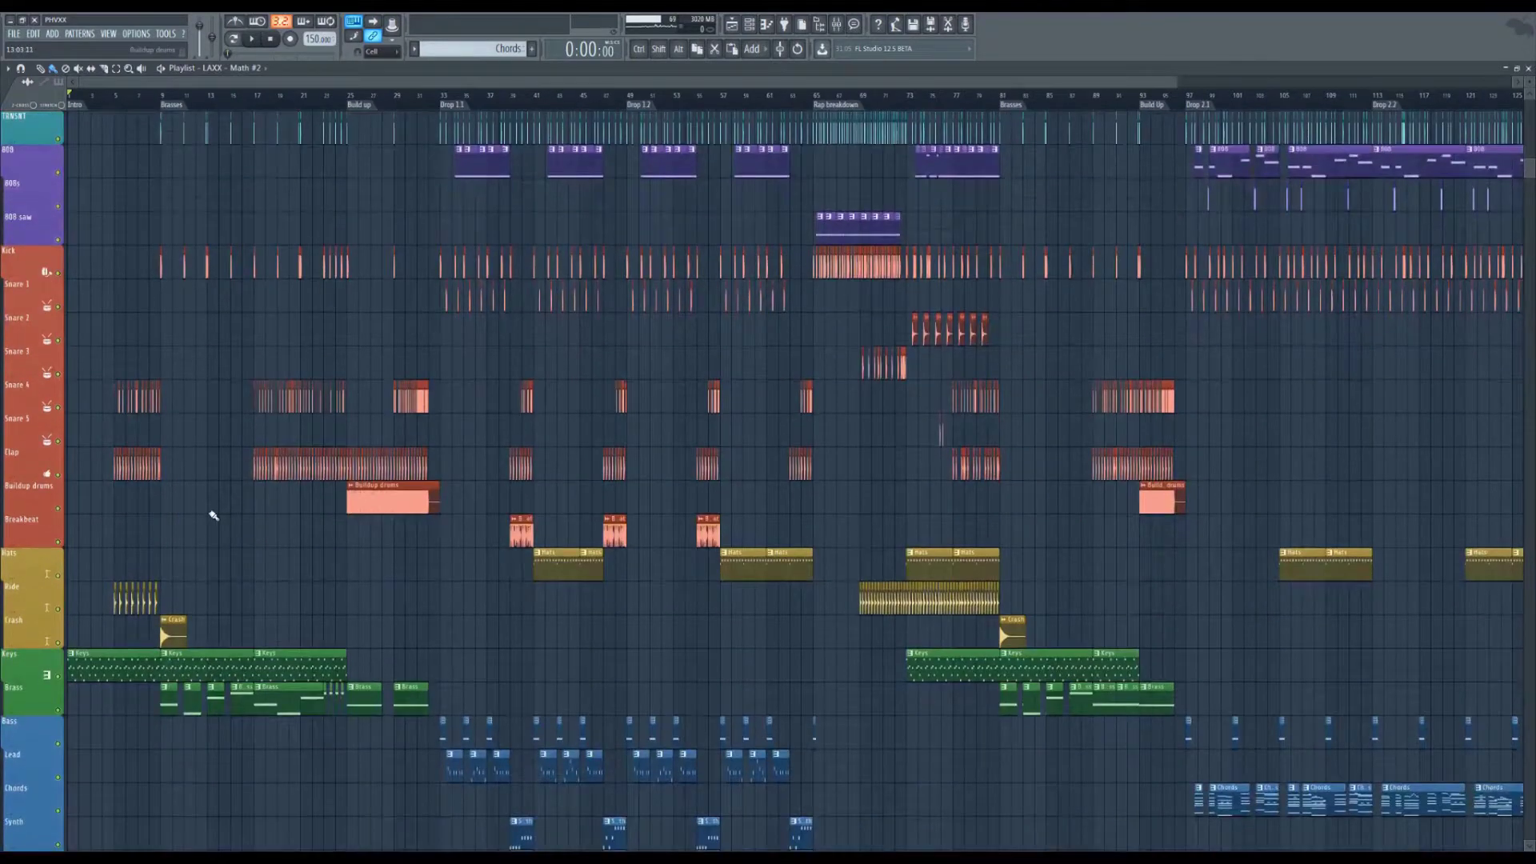
scroll(248, 460, "up", 2)
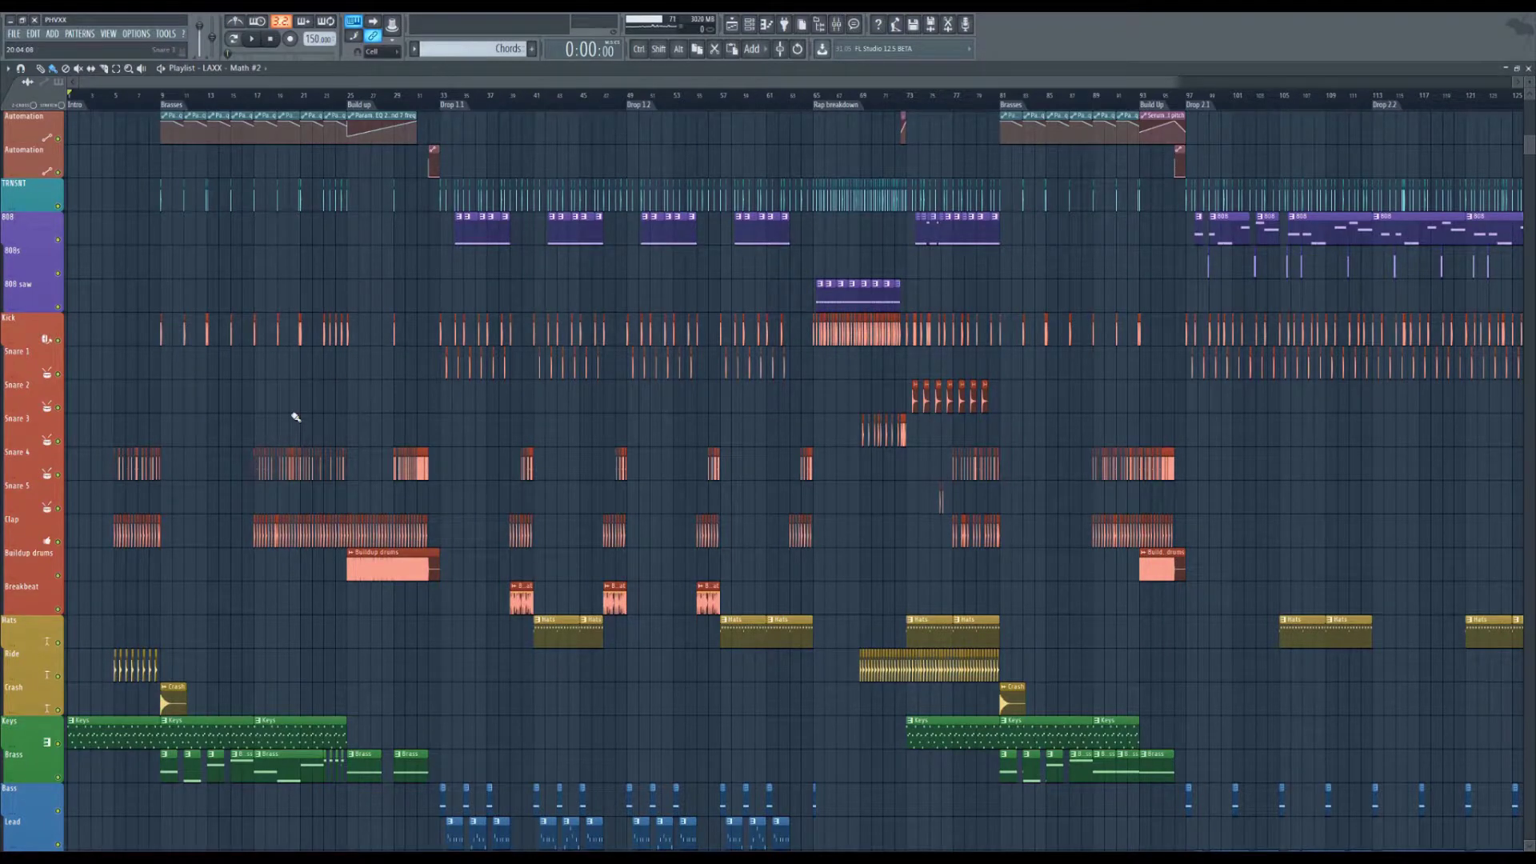
scroll(333, 405, "up", 2)
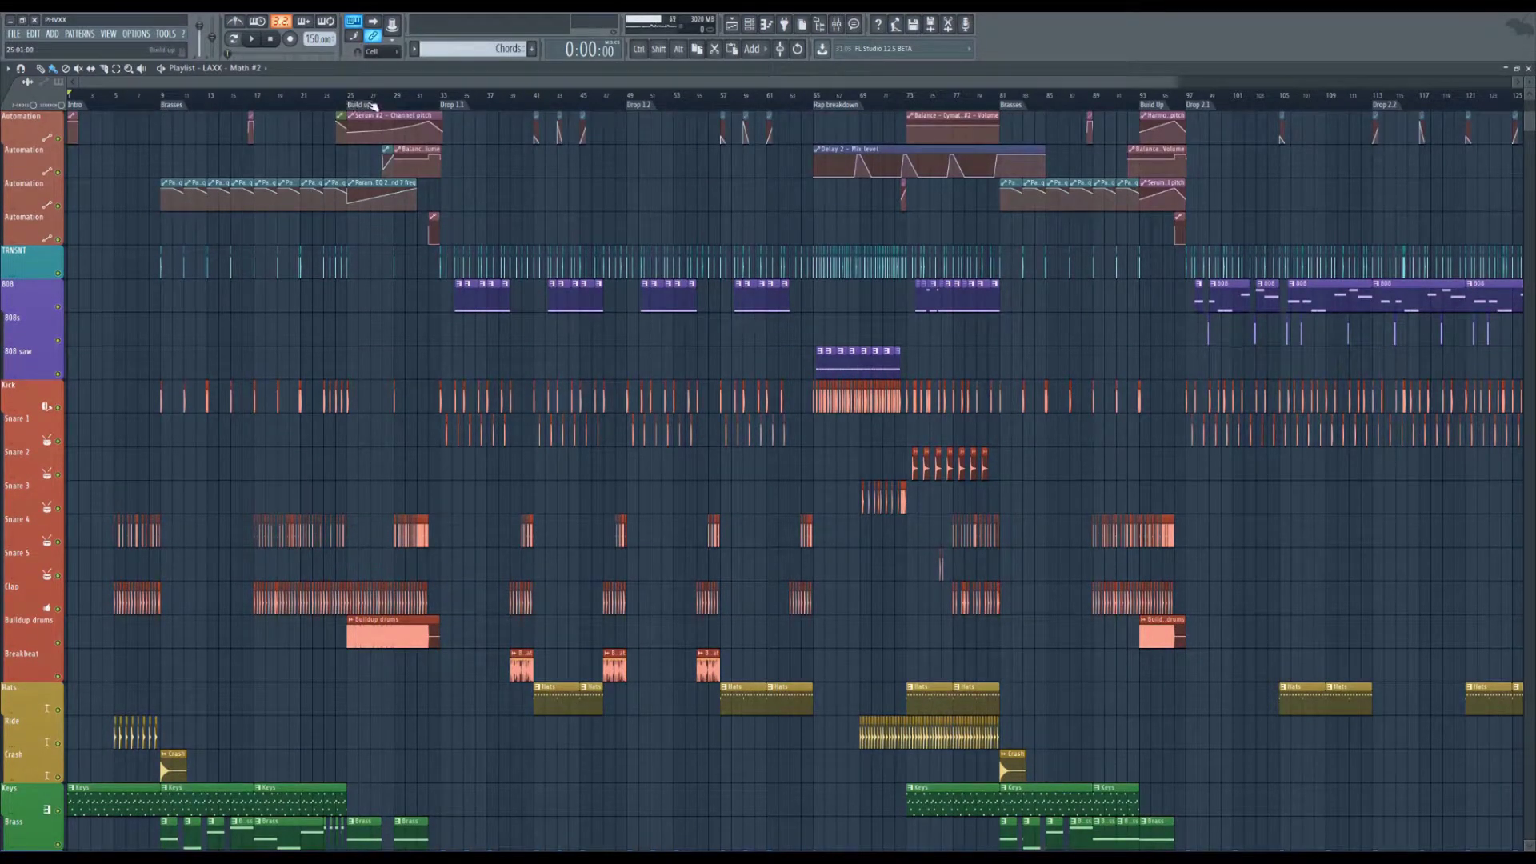
scroll(336, 240, "up", 1)
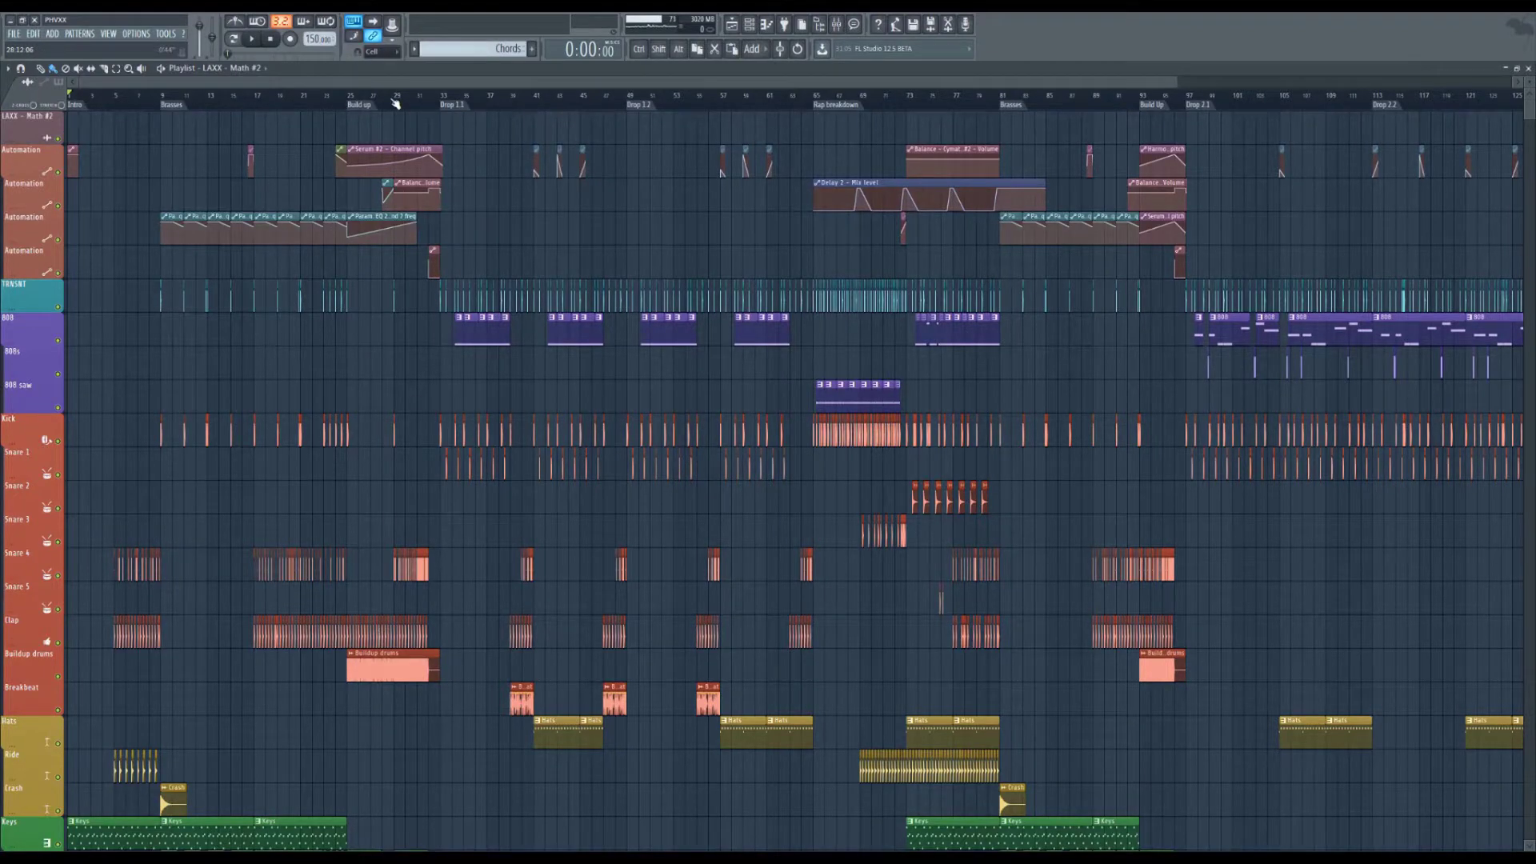
Step: Examine the section markers and clips from the build-up through Drop 1.1, Drop 1.2 and the rap breakdown to the second build-up
scroll(395, 104, "up", 3)
scroll(329, 104, "down", 2)
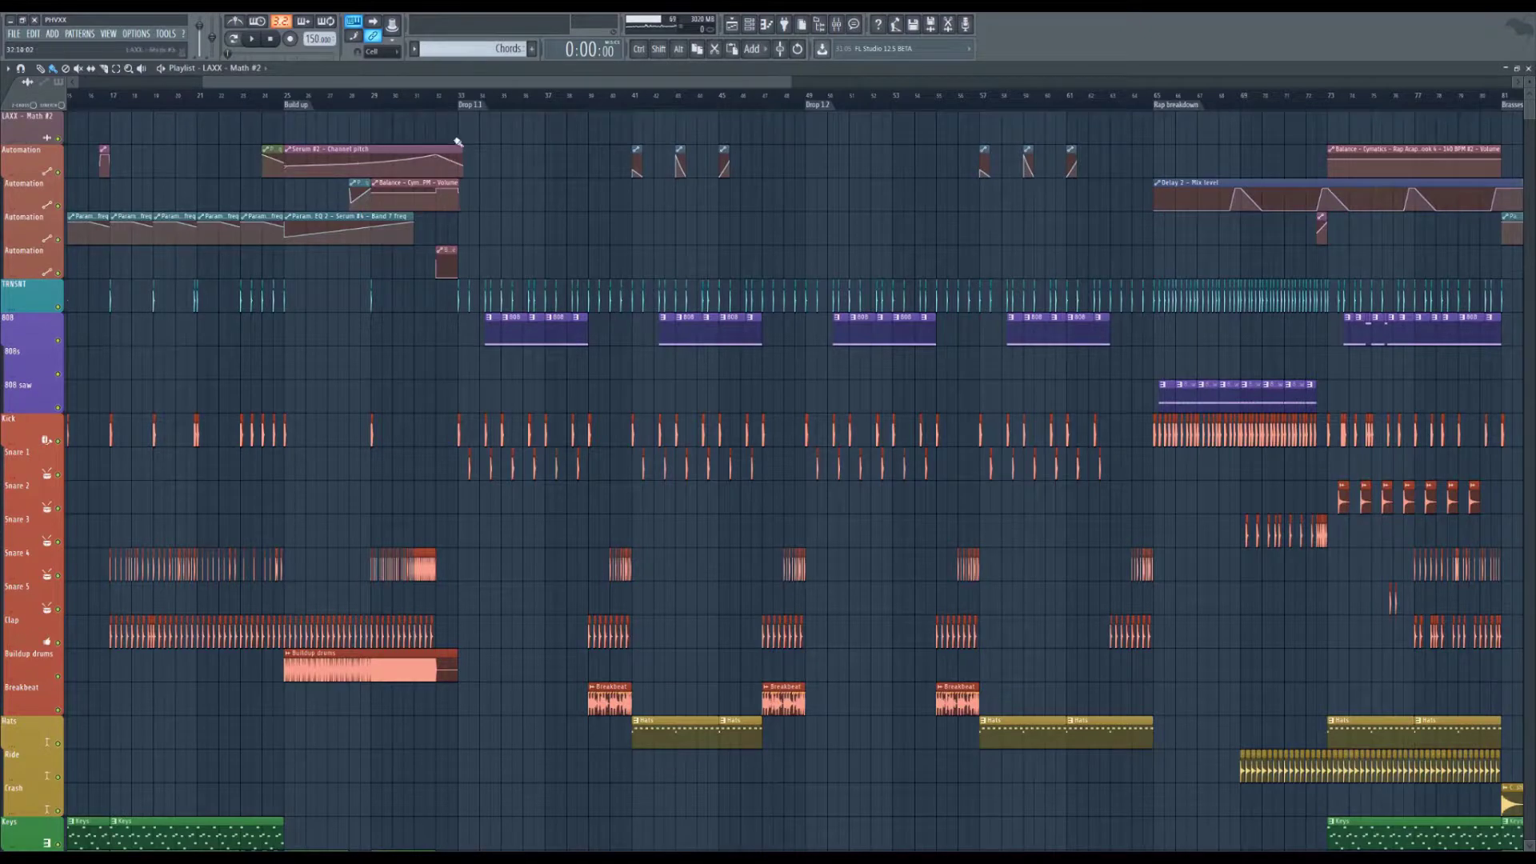
scroll(475, 105, "up", 1)
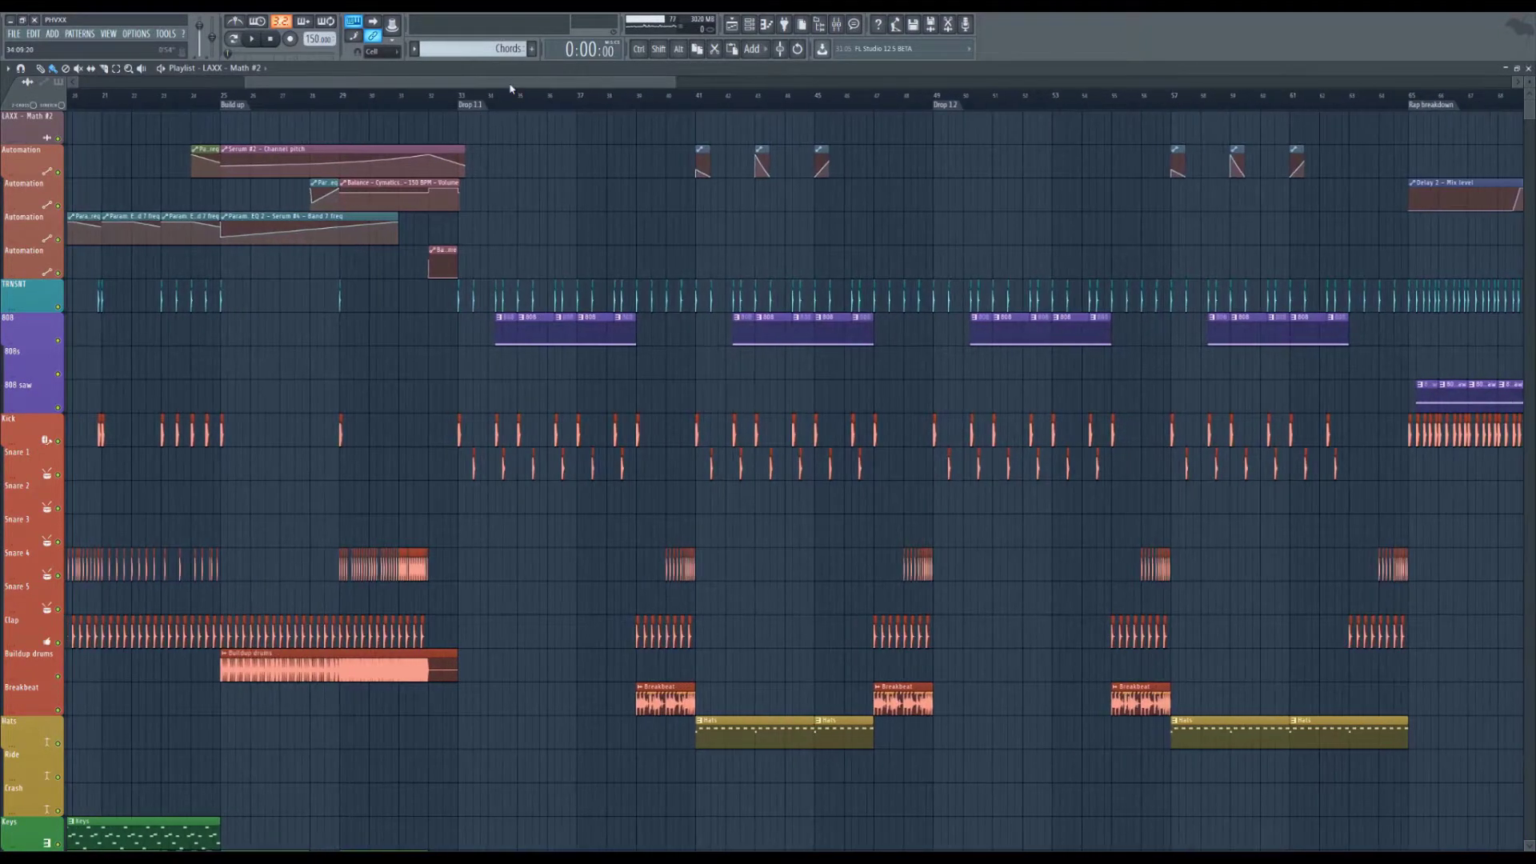
left_click_drag(512, 88, 552, 86)
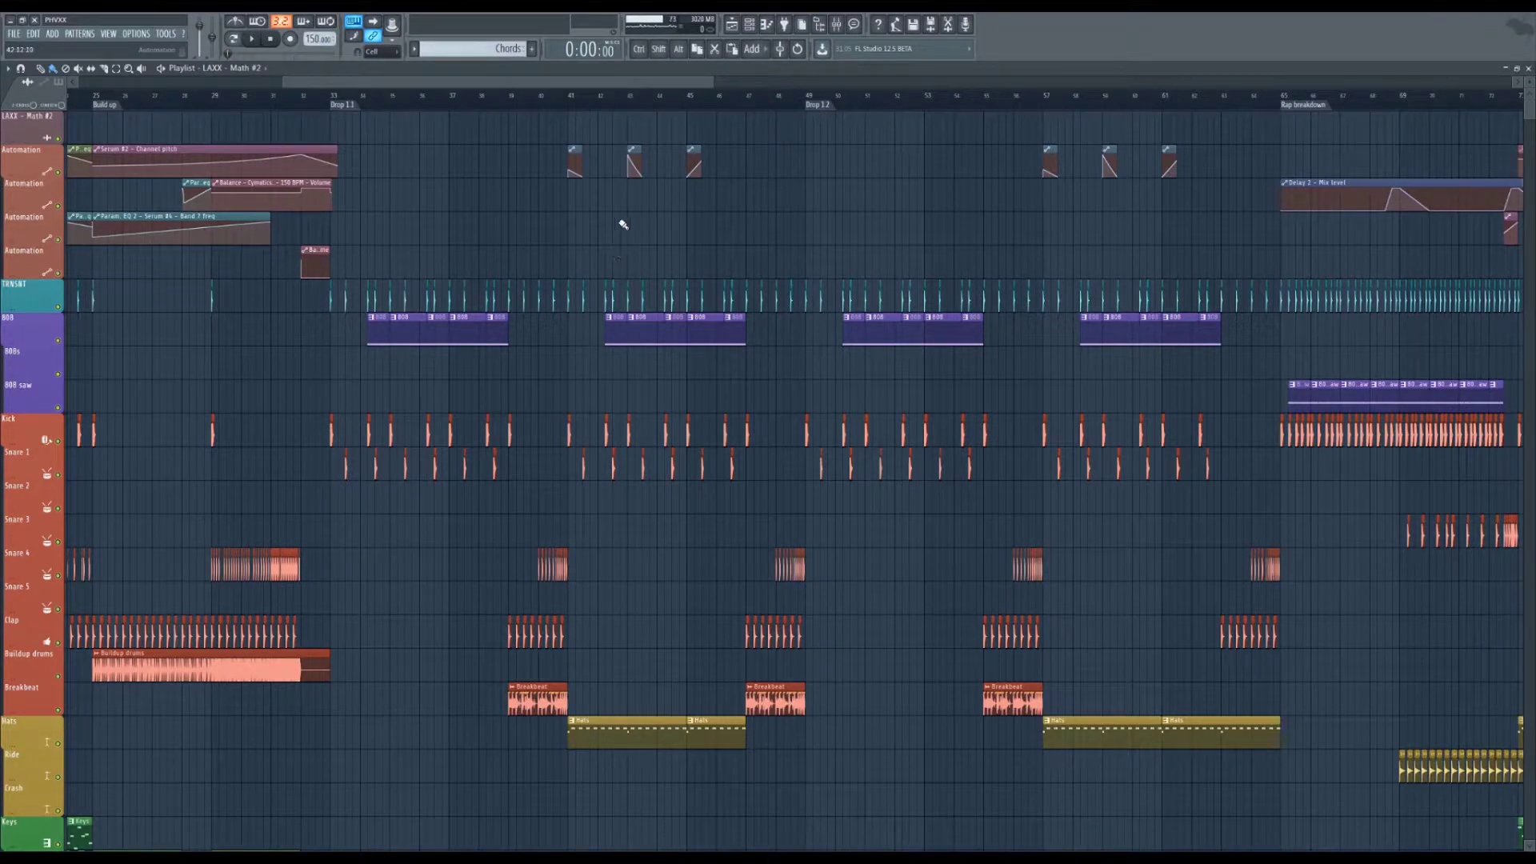
scroll(349, 106, "right", 4)
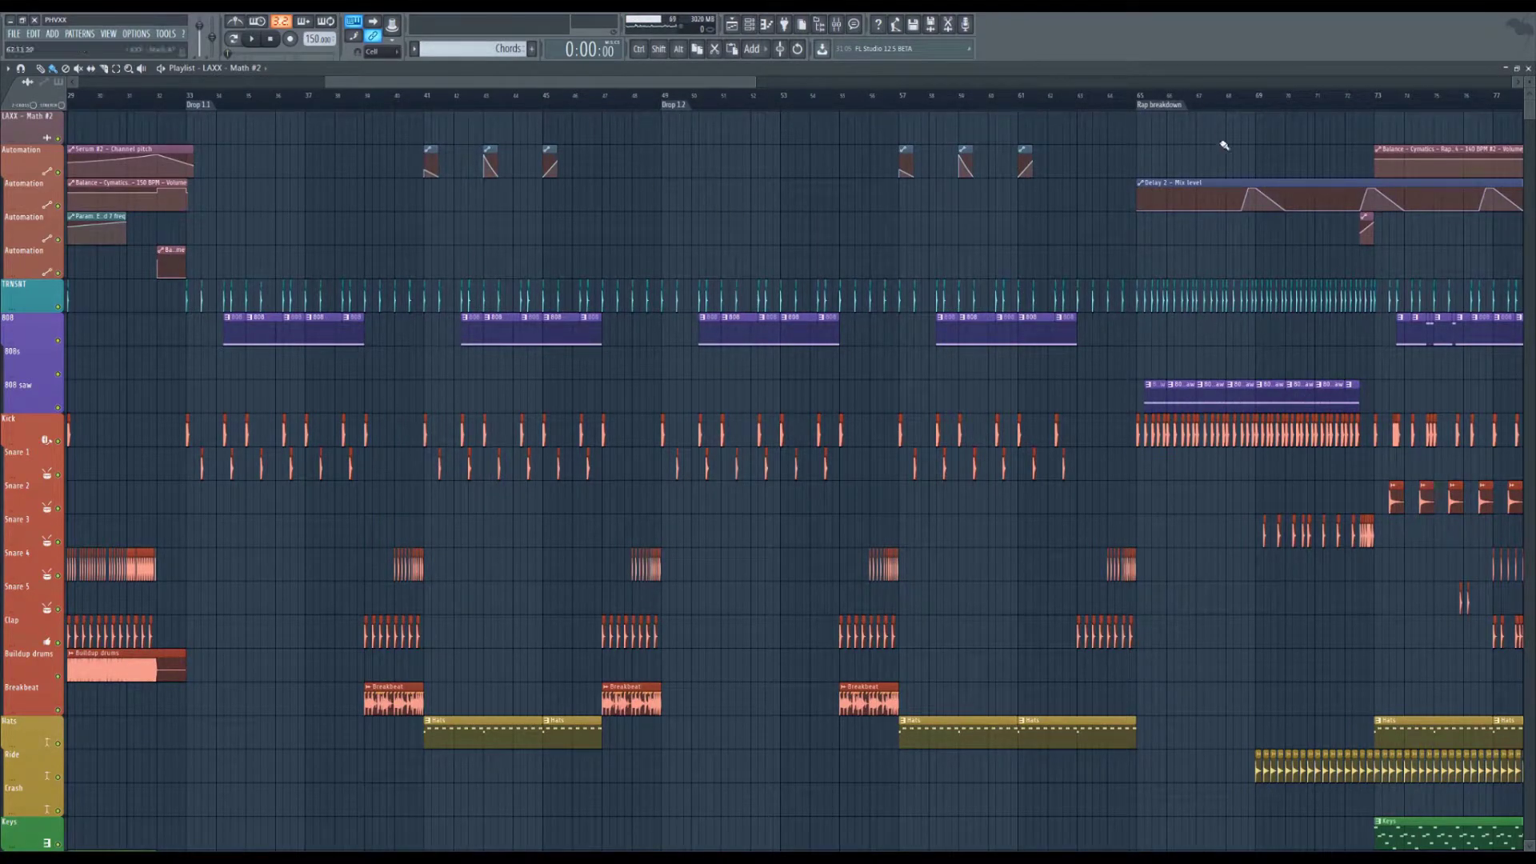
scroll(690, 104, "down", 3)
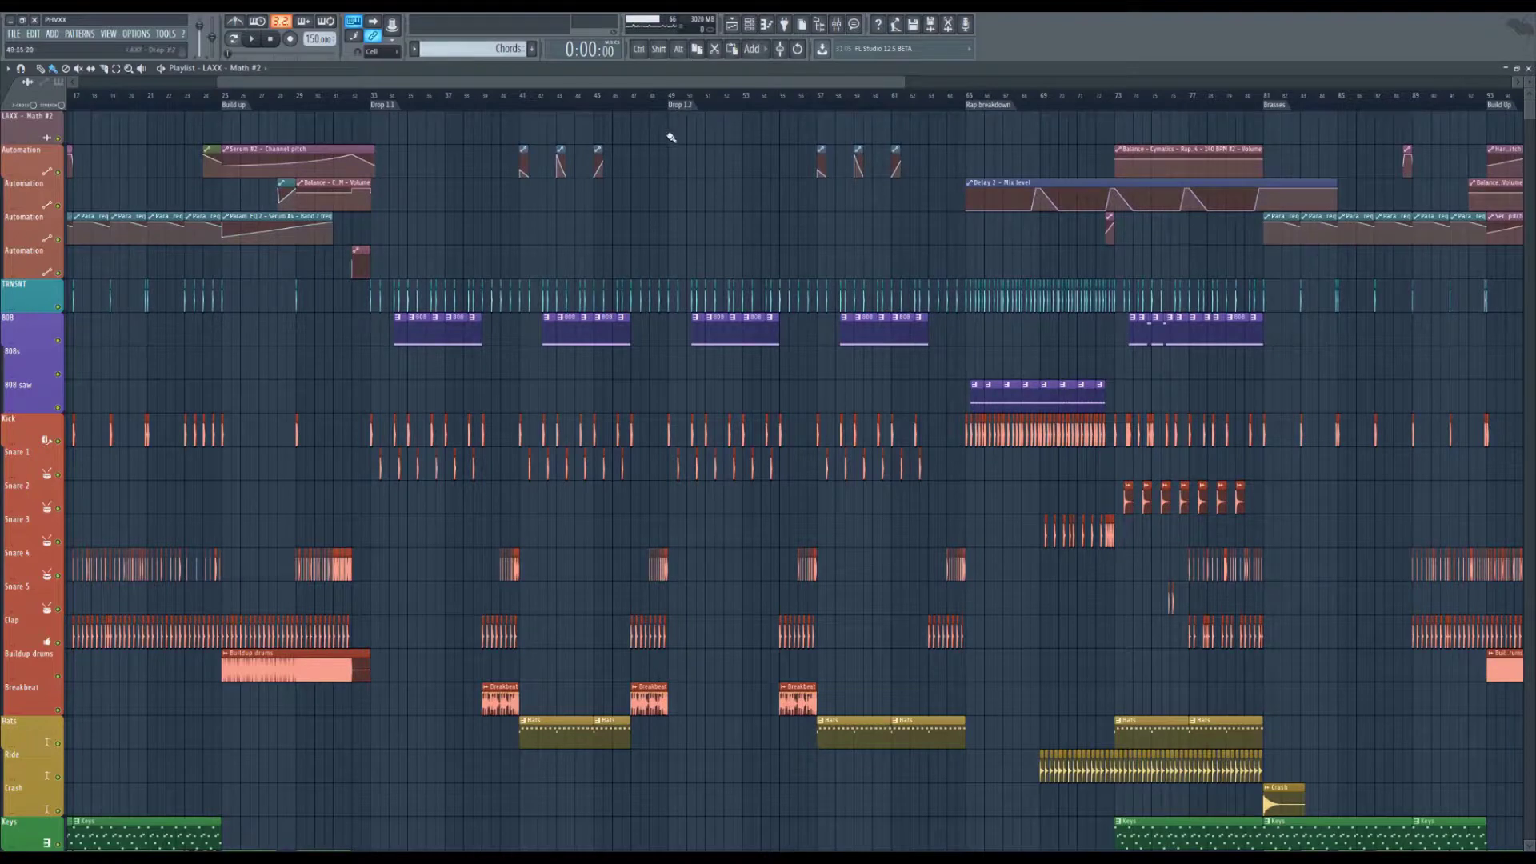
scroll(901, 128, "right", 6)
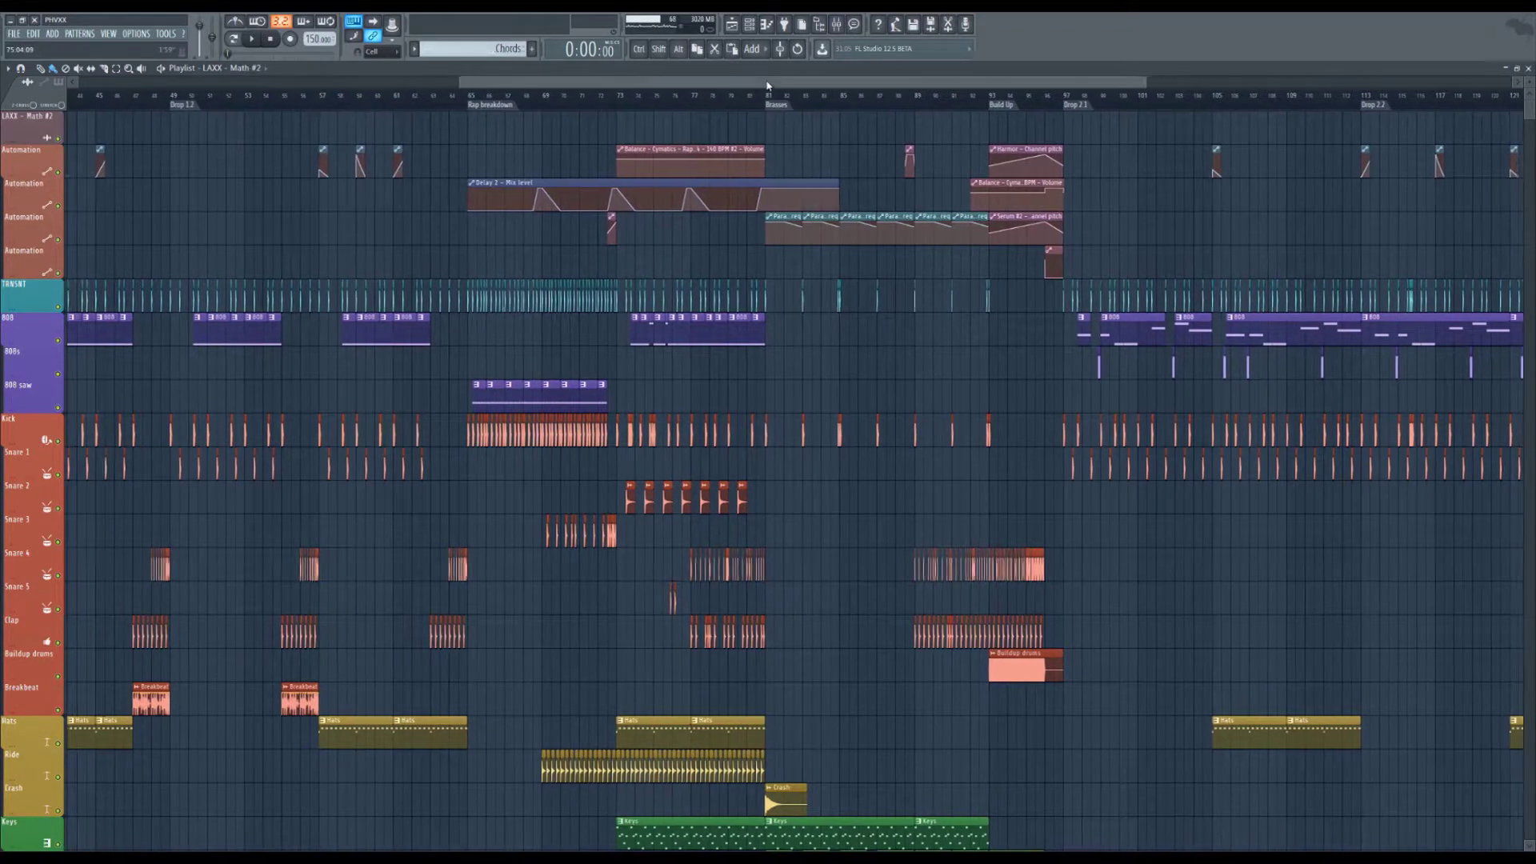
scroll(760, 92, "right", 1)
scroll(733, 104, "down", 3)
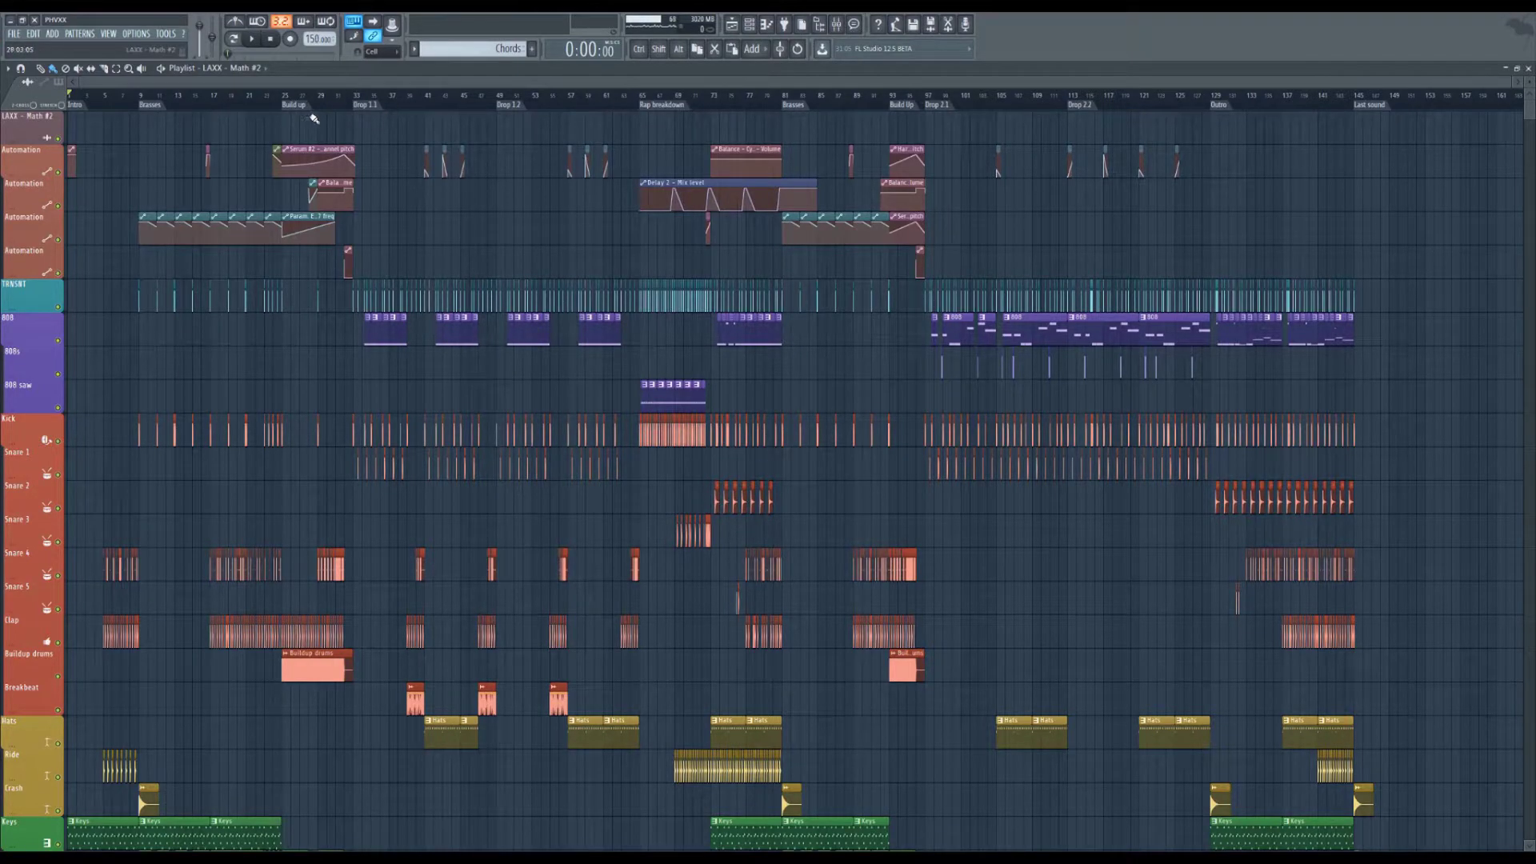
Step: Inspect the arrangement from Drop 2.1 to the outro and the Last sound marker, ending on an overview of the whole song
scroll(1283, 106, "up", 3)
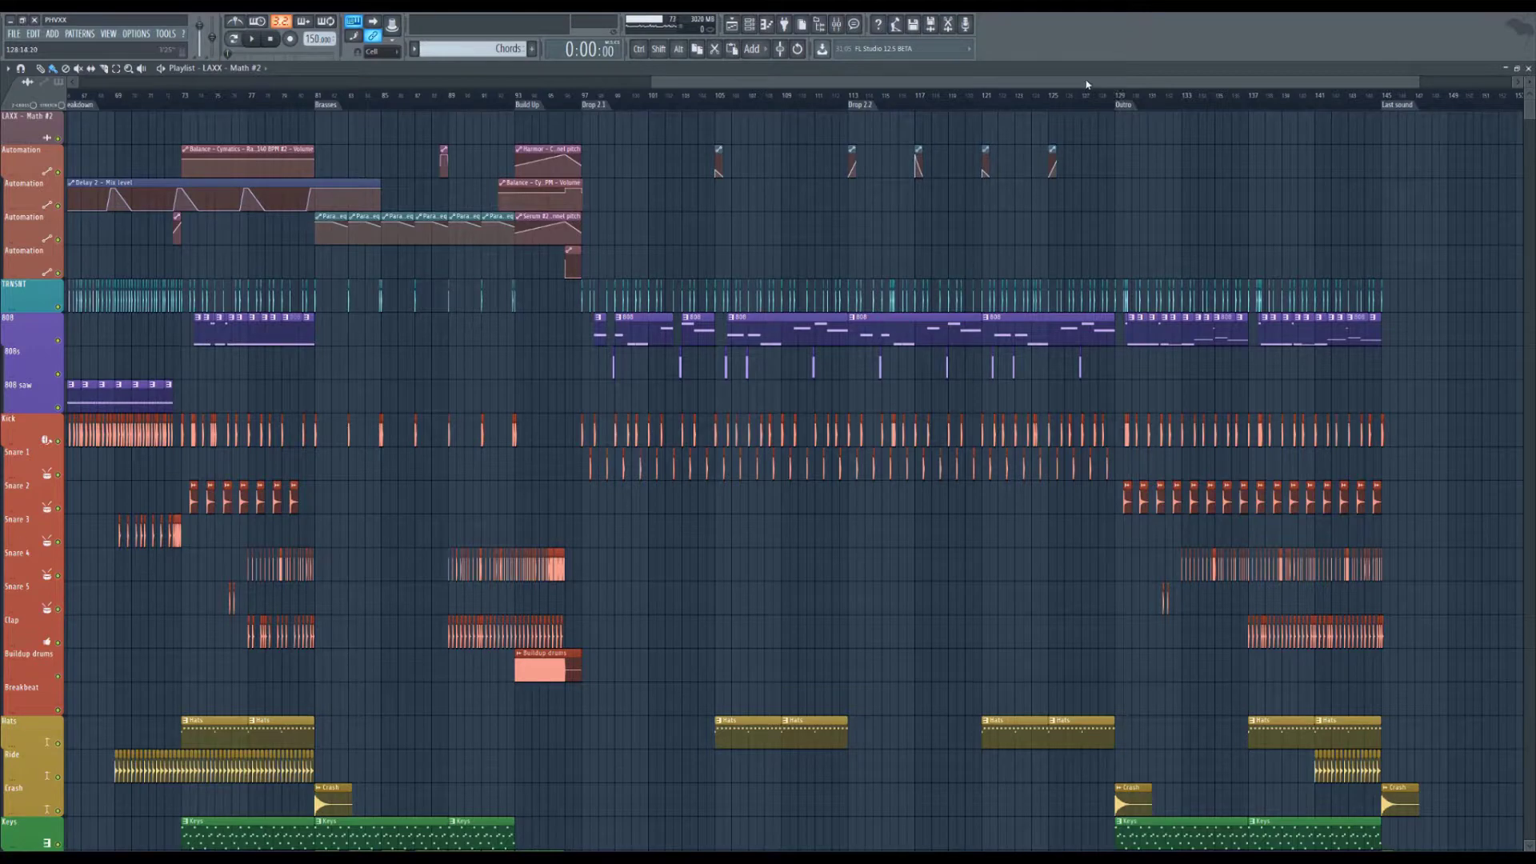
scroll(1054, 82, "right", 5)
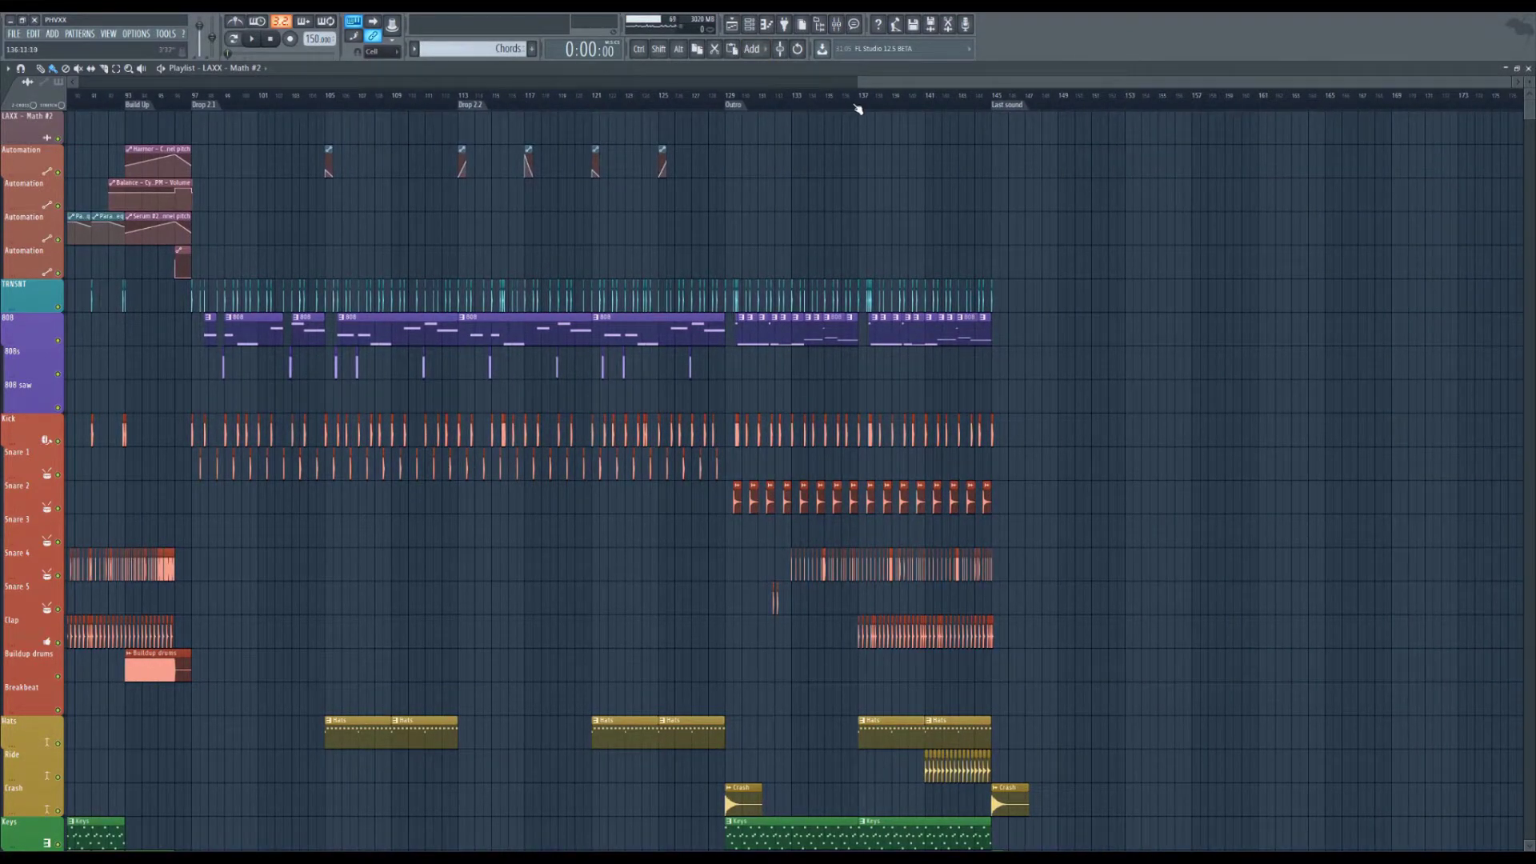
scroll(858, 109, "right", 5)
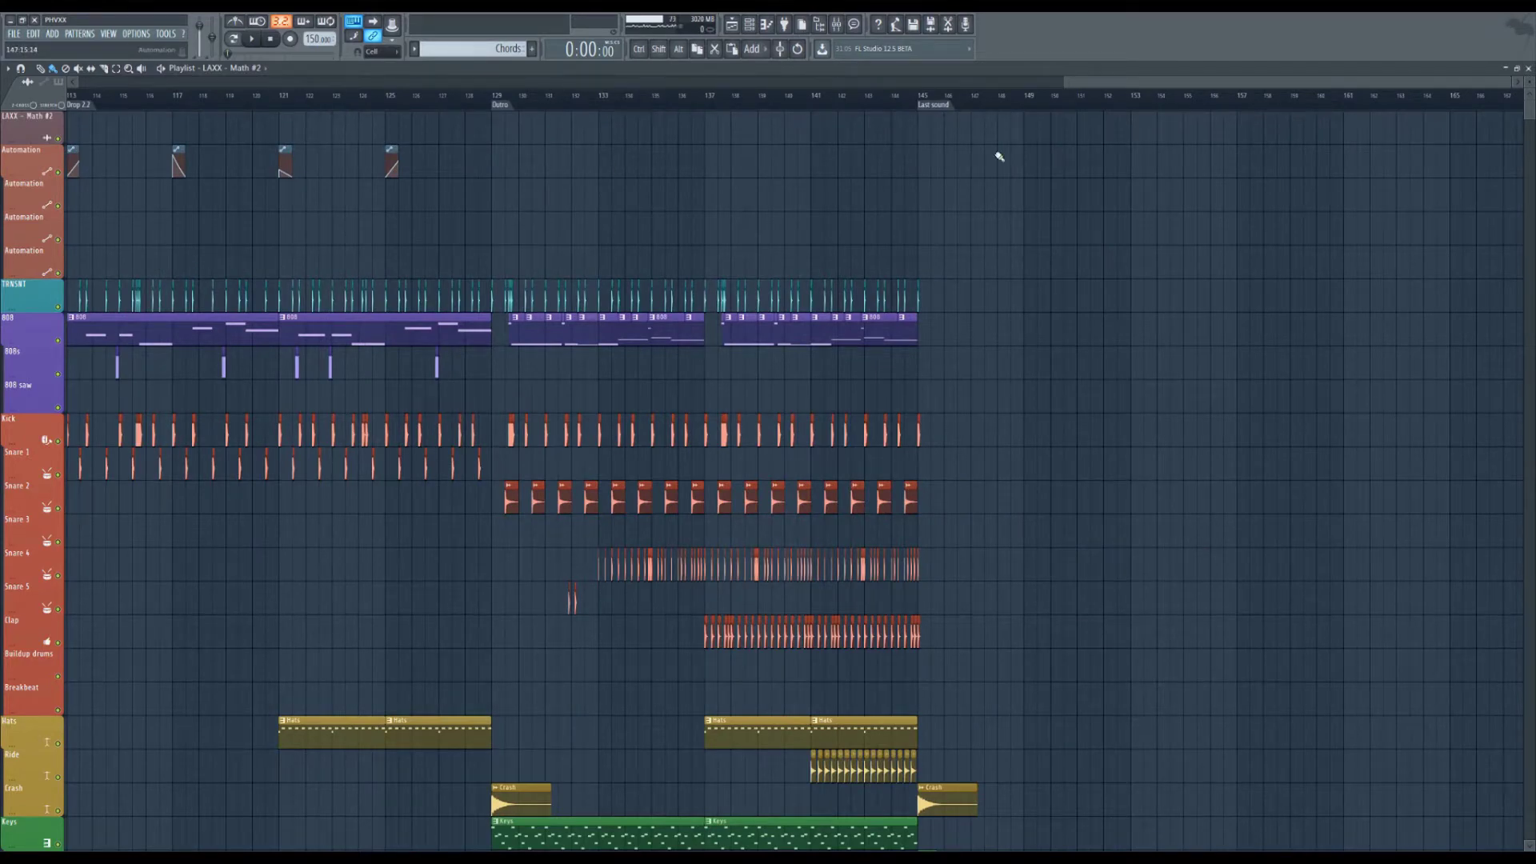
scroll(950, 110, "up", 4)
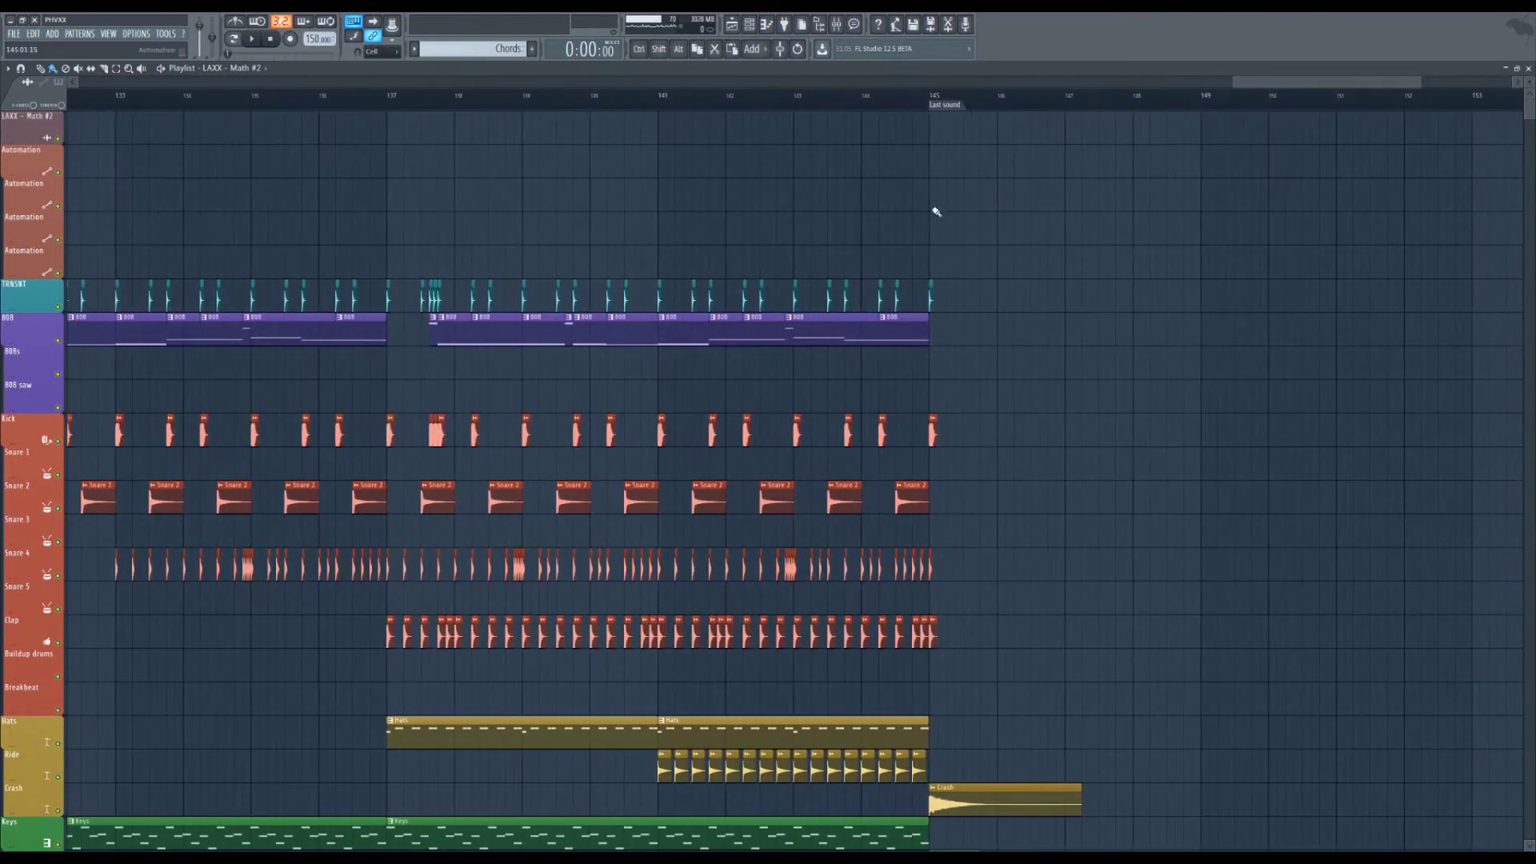
scroll(961, 413, "down", 5)
scroll(963, 692, "down", 6)
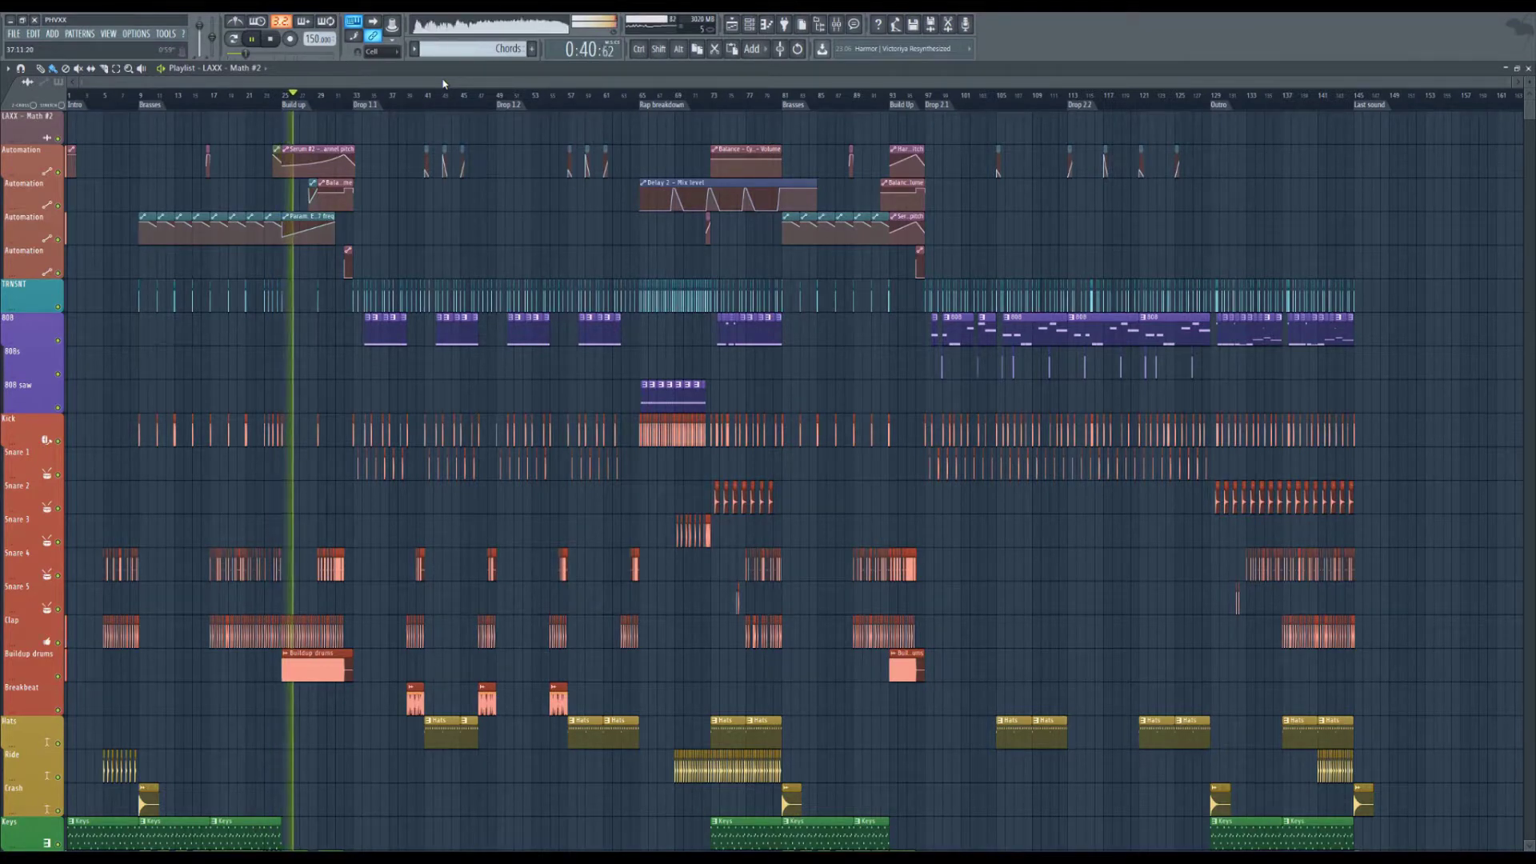
Step: Follow the playing song through the build-up, first drops and rap breakdown, checking the track groups from automation down to the Impact track
scroll(455, 212, "down", 1)
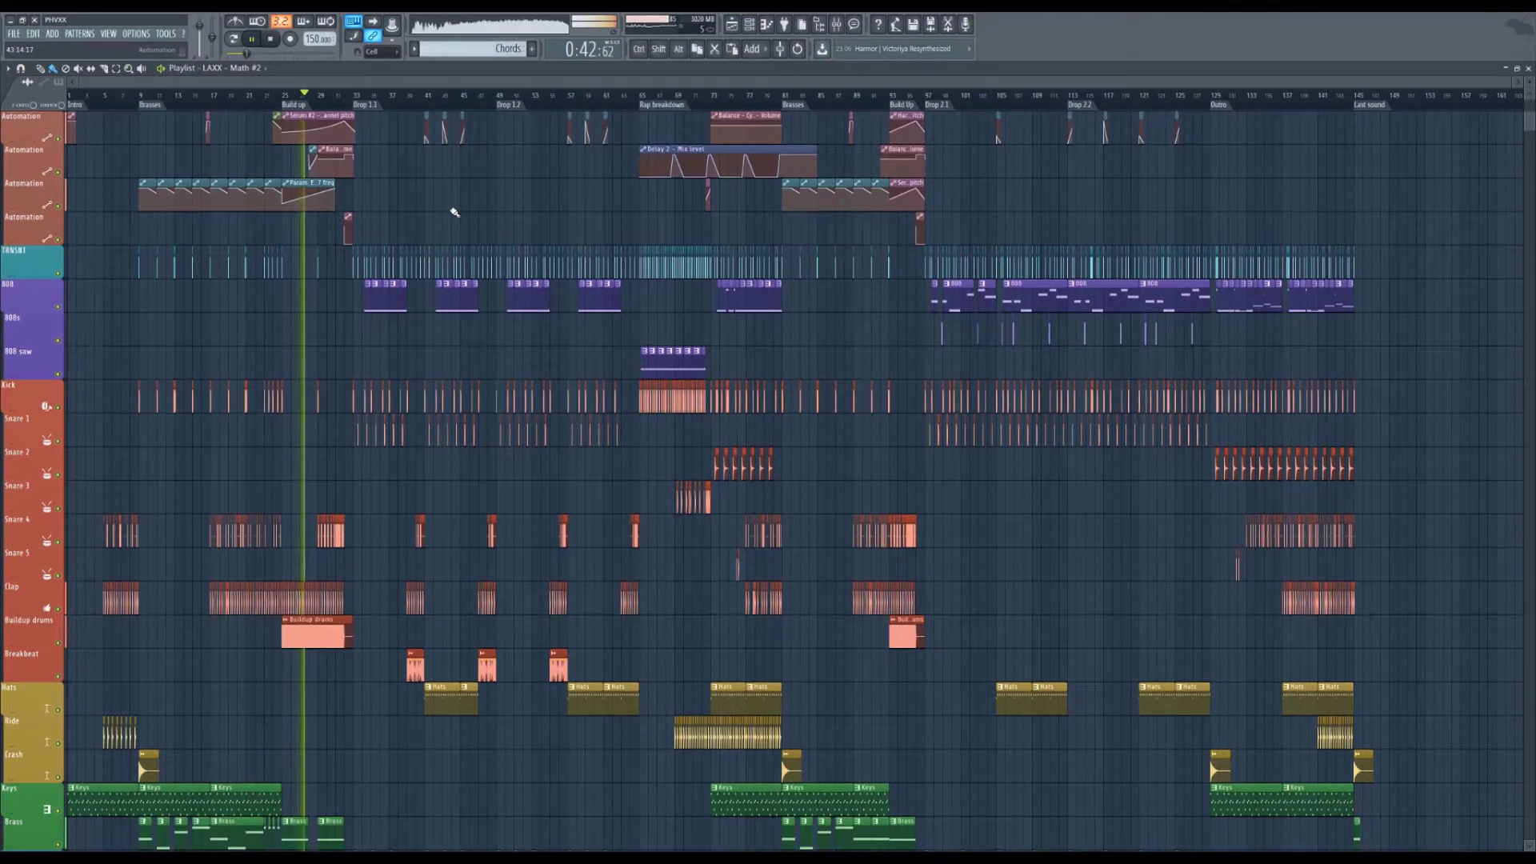
scroll(349, 226, "up", 1)
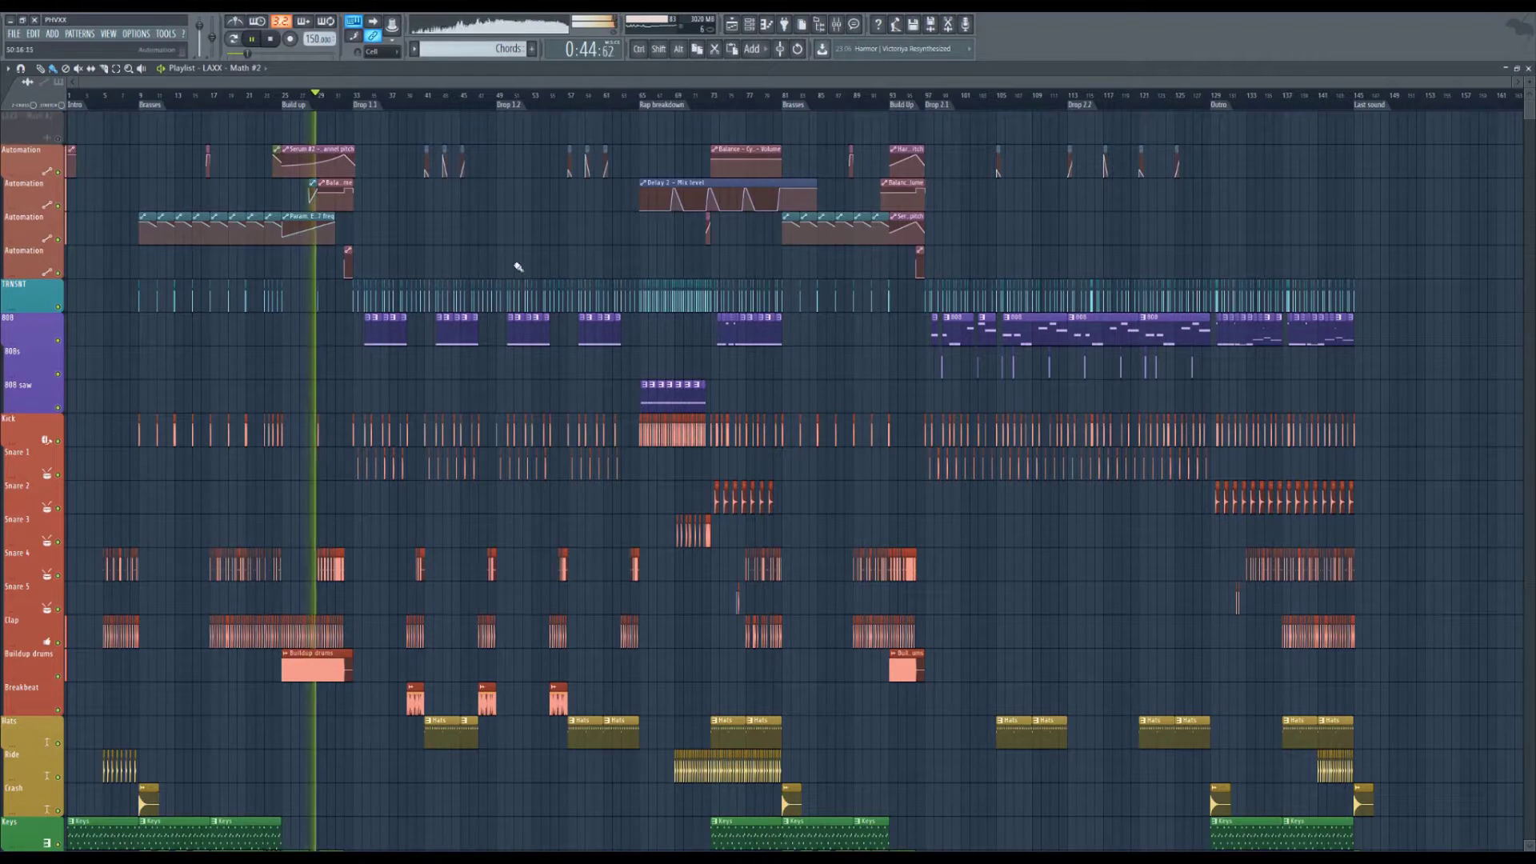
scroll(519, 267, "down", 1)
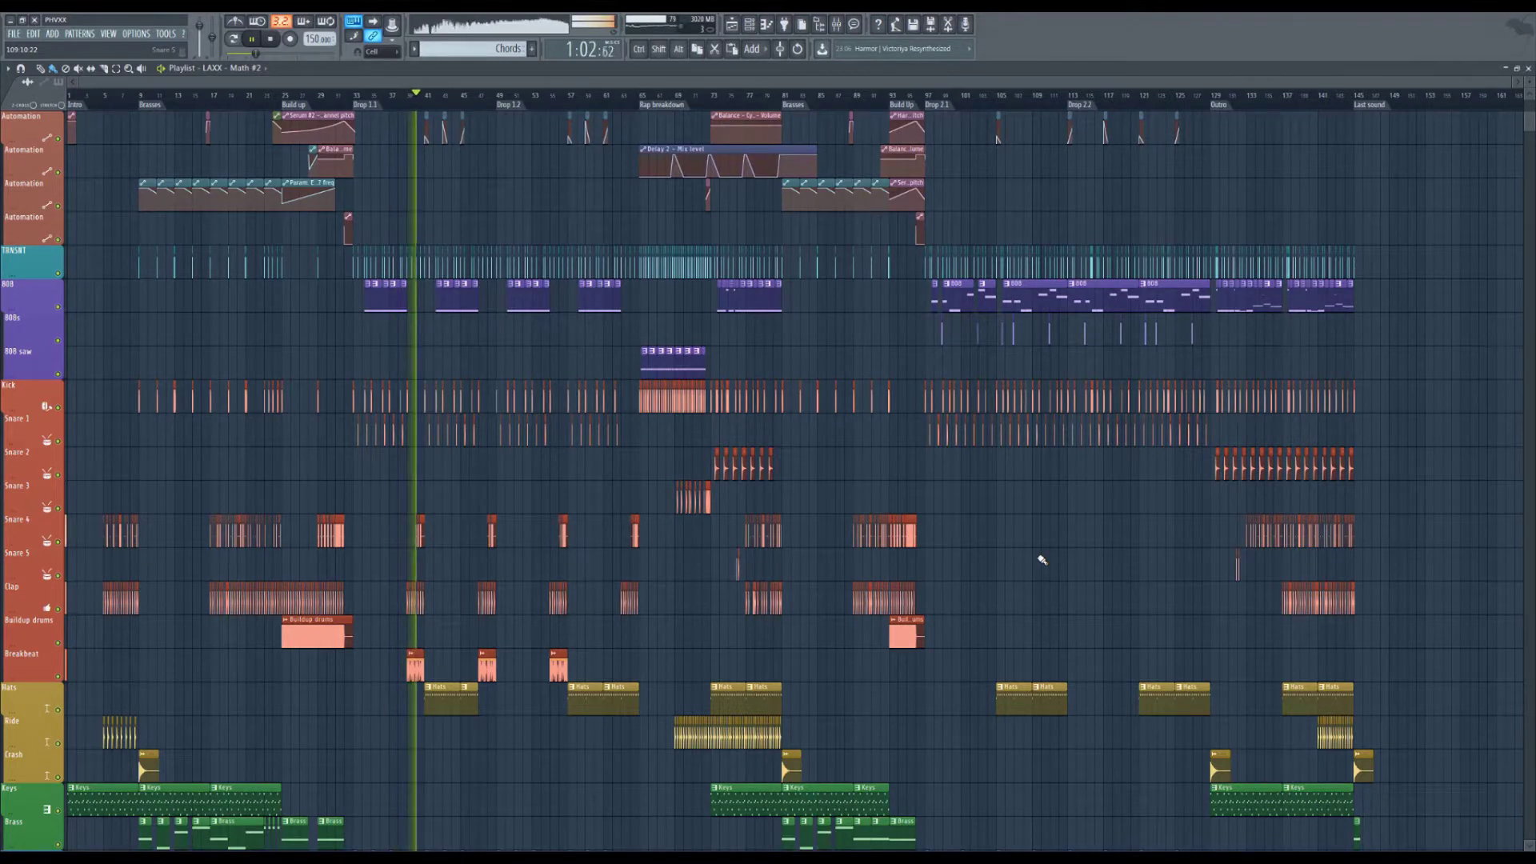
scroll(1044, 590, "down", 1)
scroll(1044, 591, "down", 3)
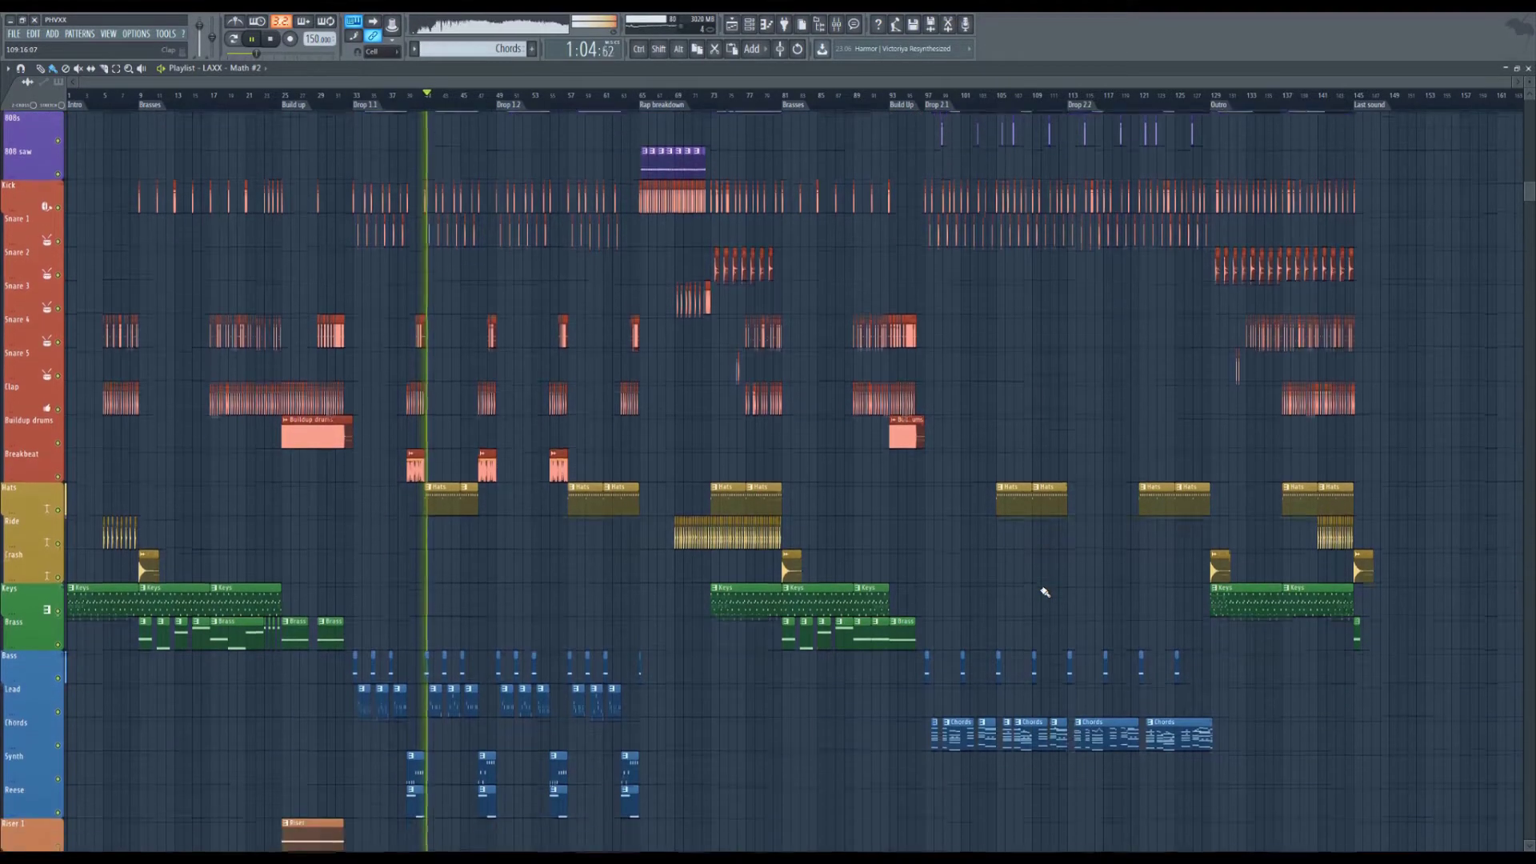
scroll(1047, 582, "down", 2)
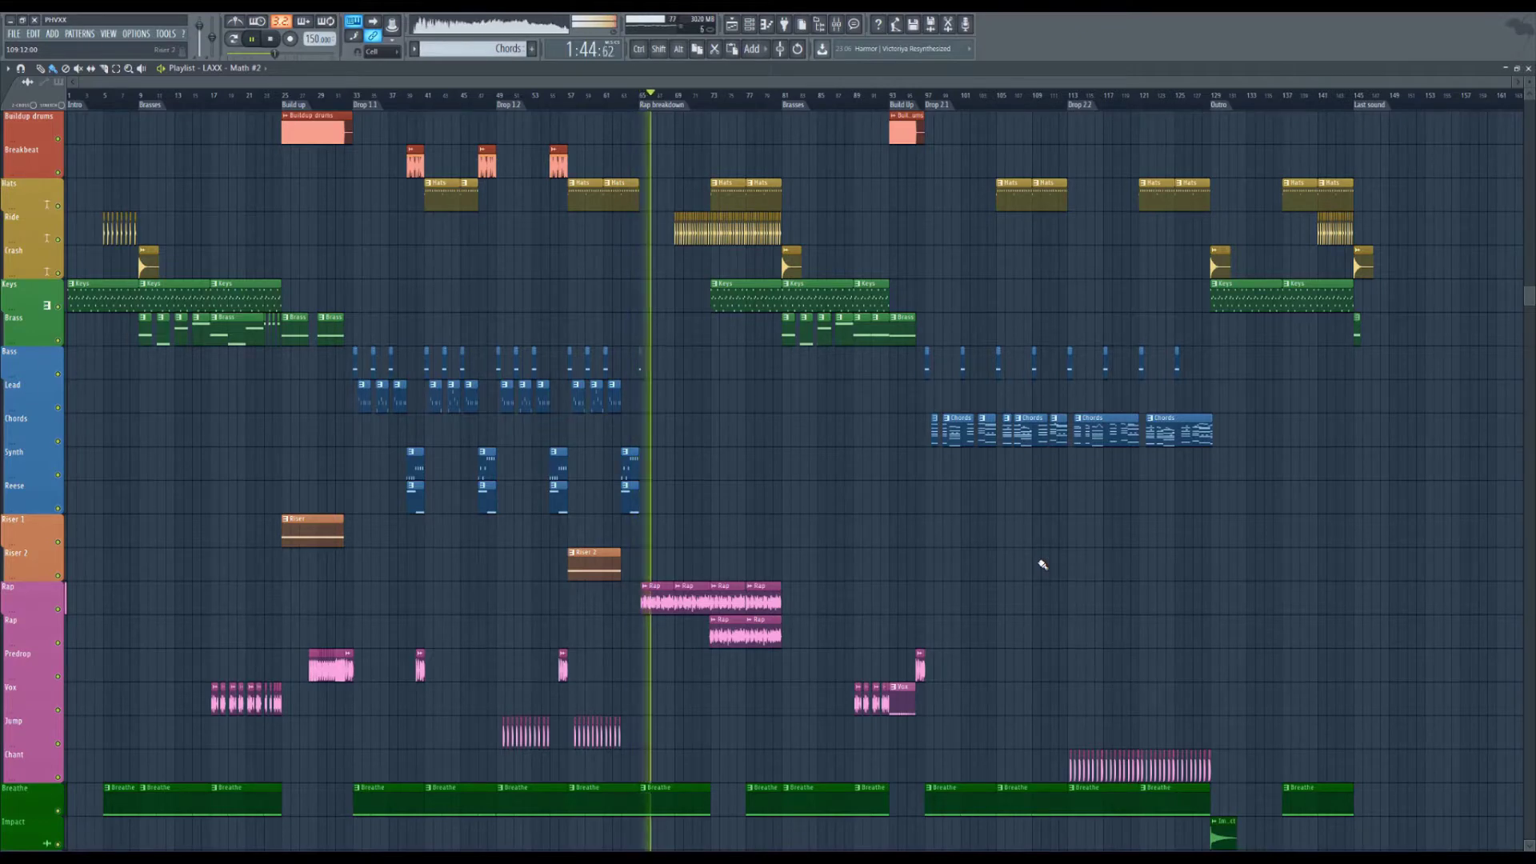
scroll(724, 105, "up", 6)
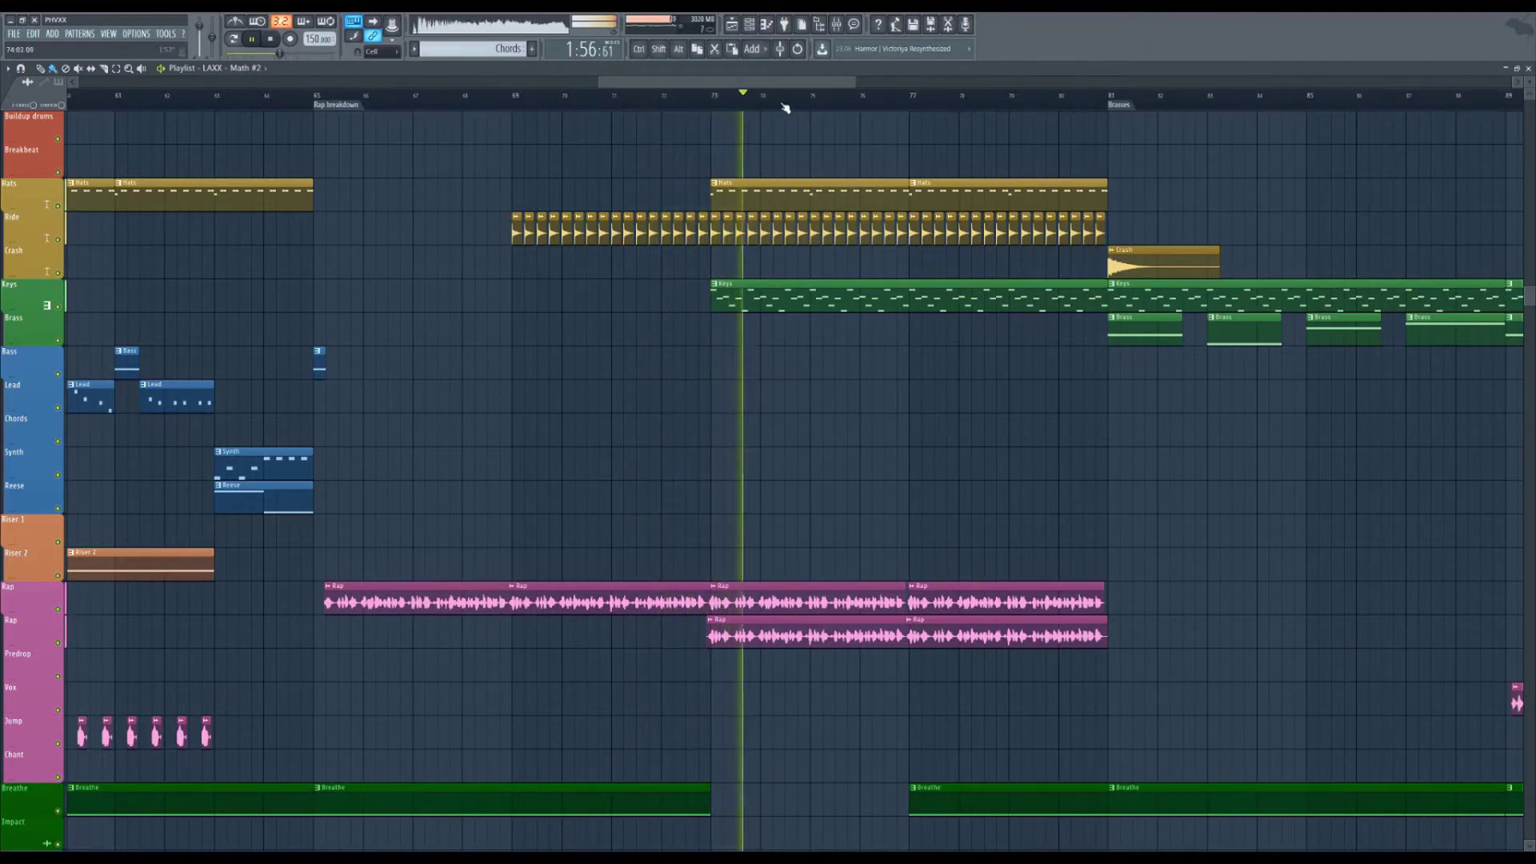
scroll(780, 104, "down", 5)
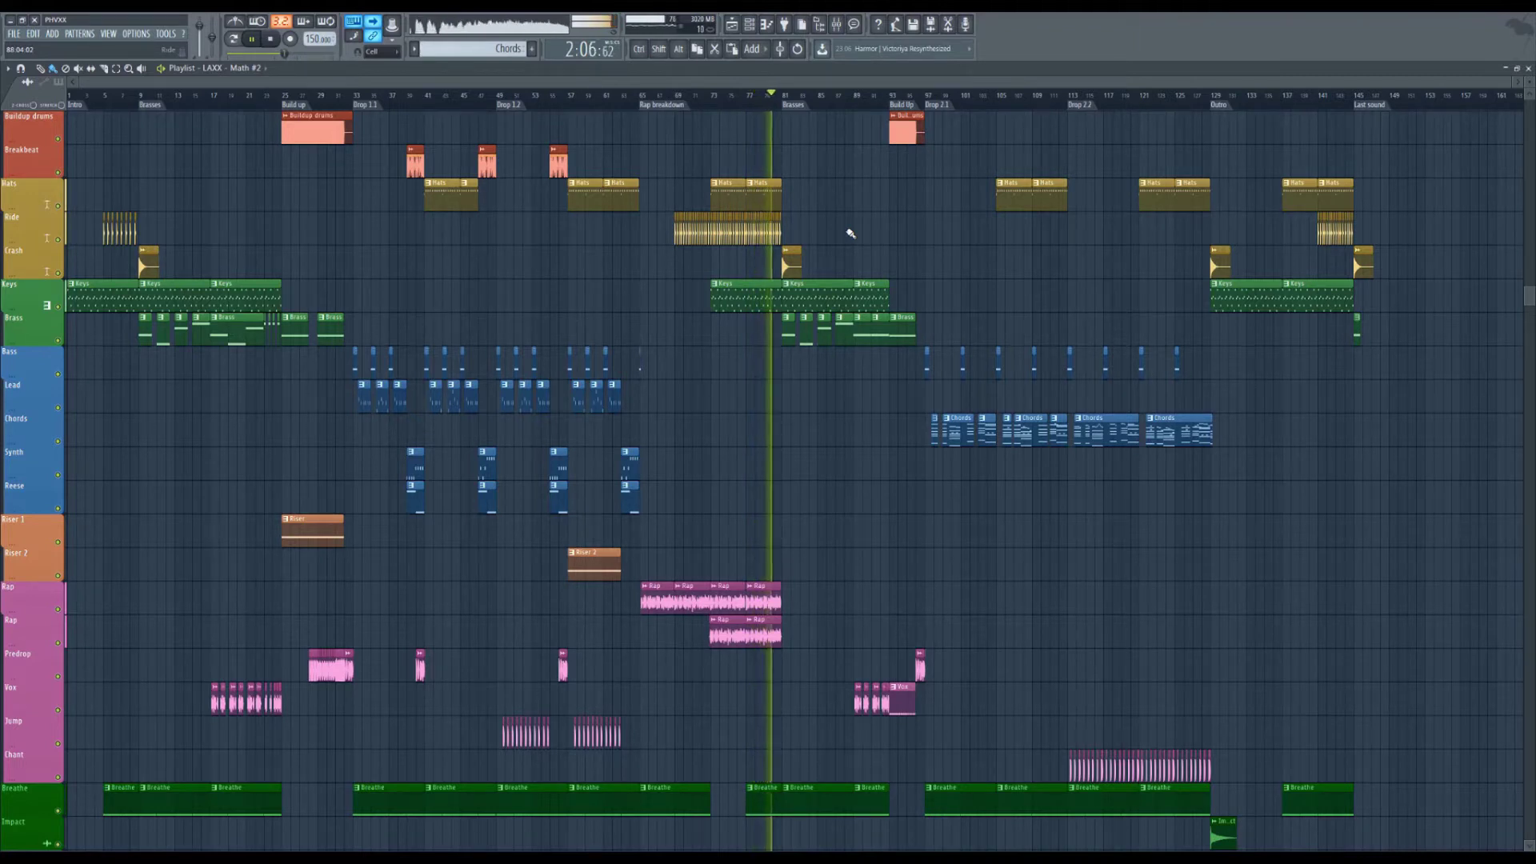
Step: View the second drop and outro up close during playback, checking the tracks from TRNSNT down to Impact
scroll(851, 233, "up", 5)
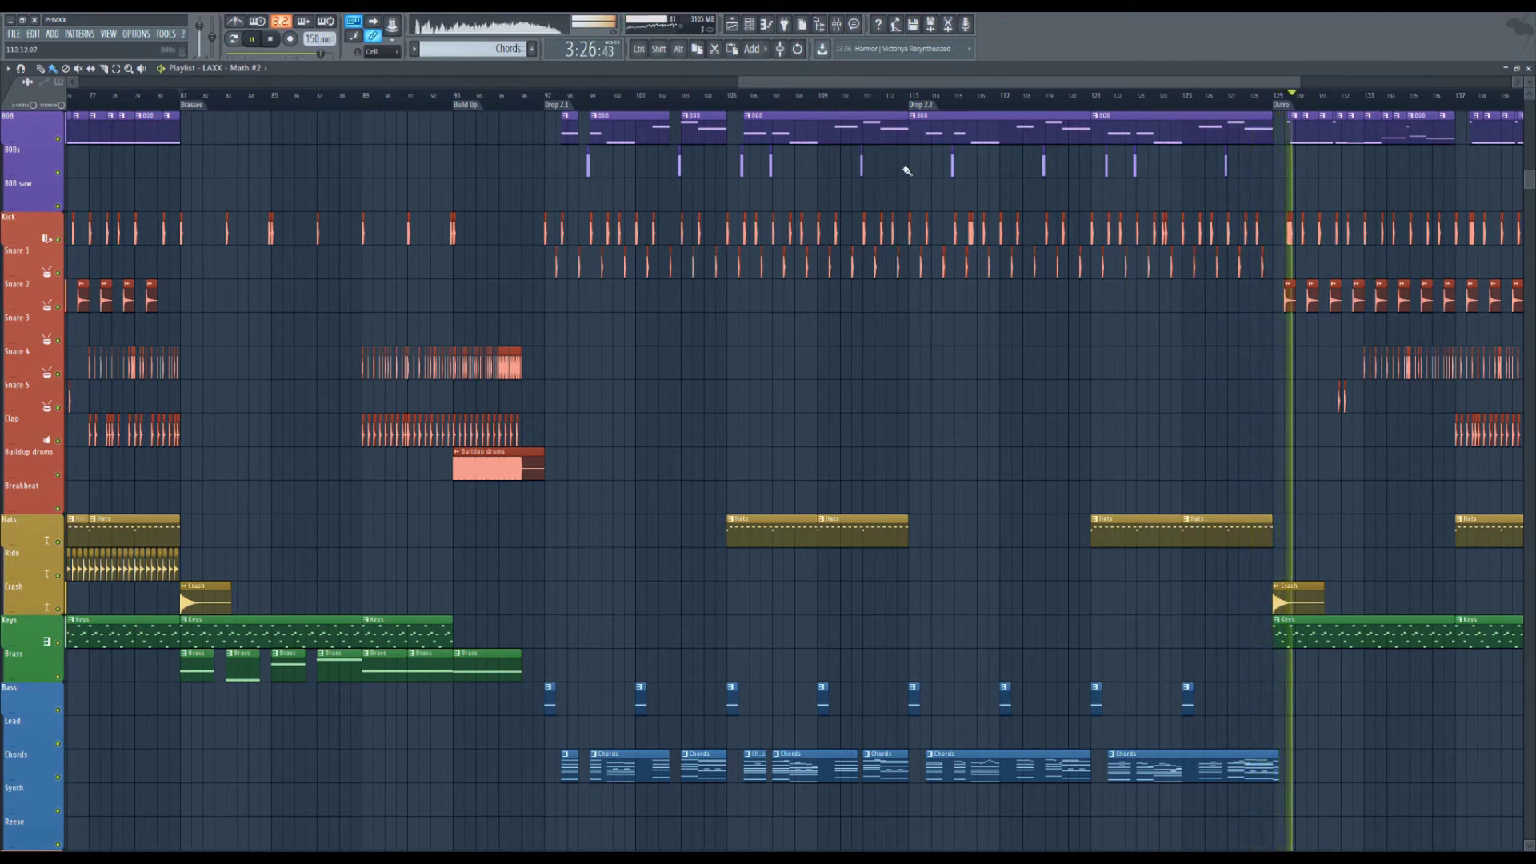
left_click_drag(886, 76, 977, 114)
scroll(1200, 336, "up", 2)
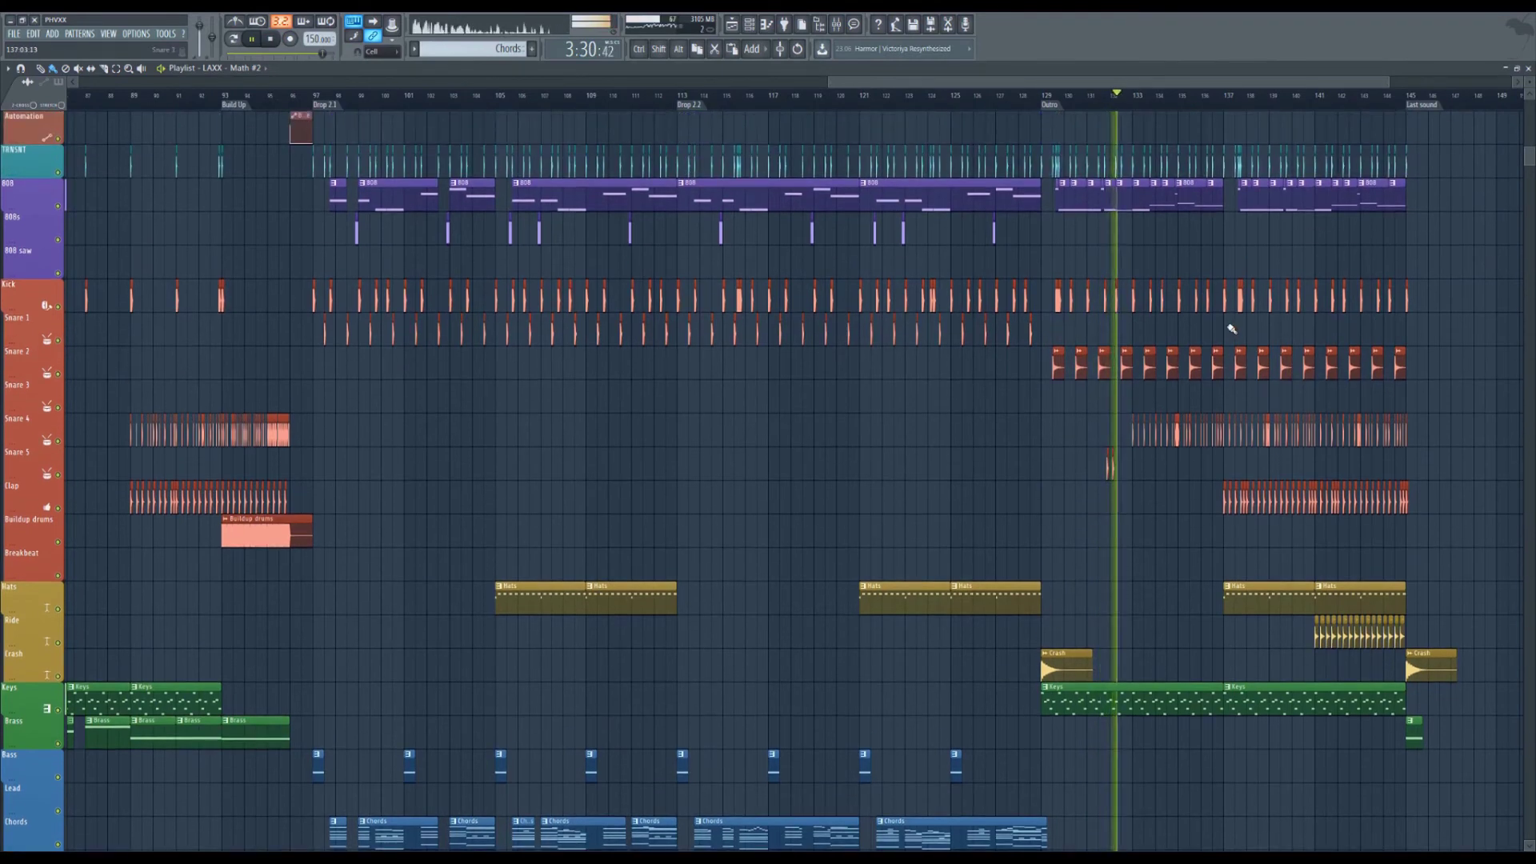
scroll(1232, 328, "down", 3)
scroll(1232, 328, "down", 6)
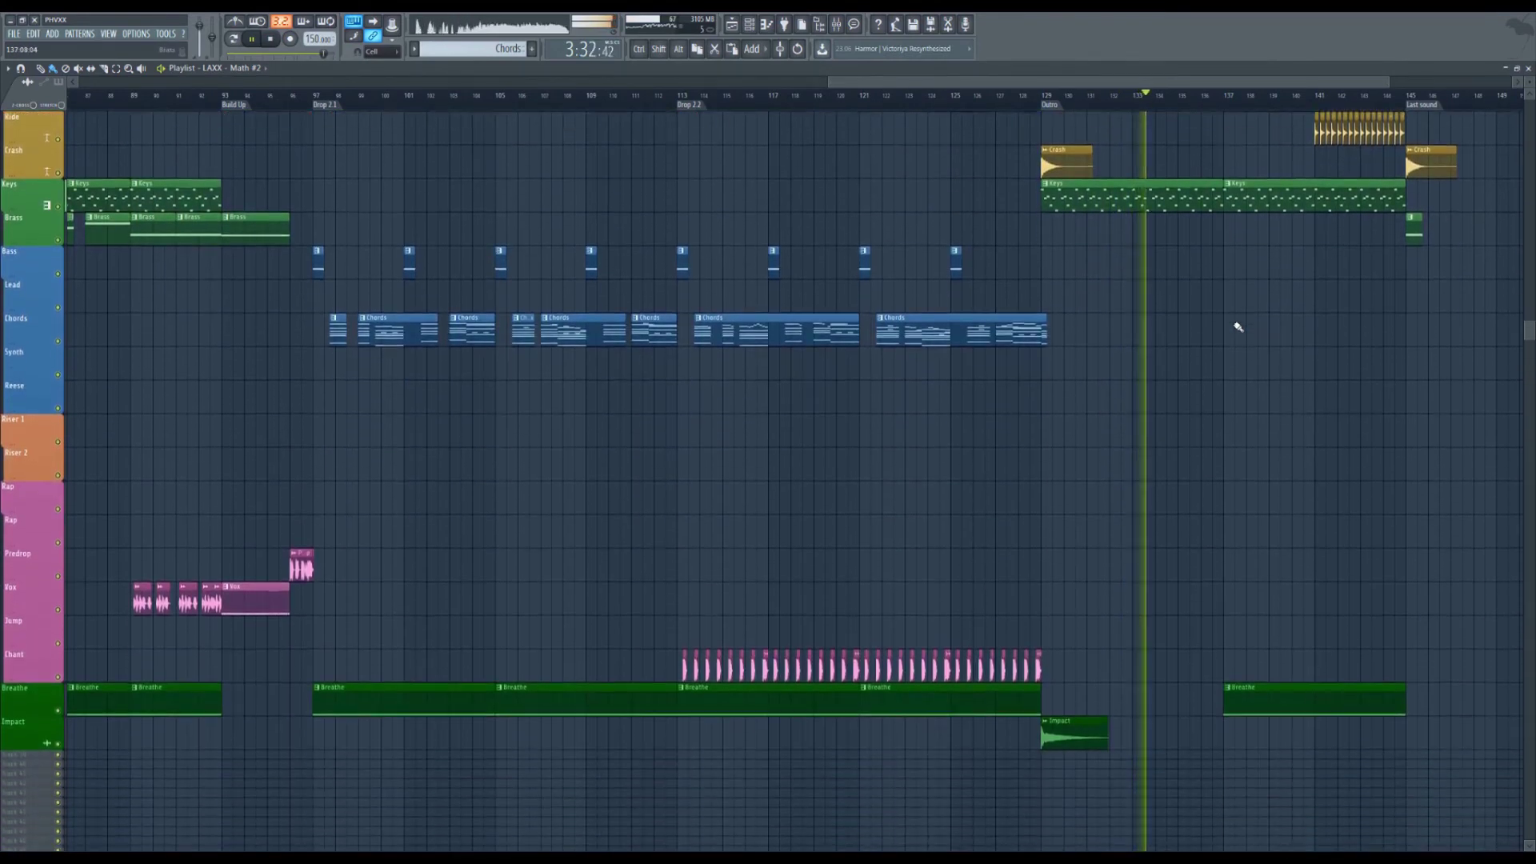
scroll(1238, 327, "up", 2)
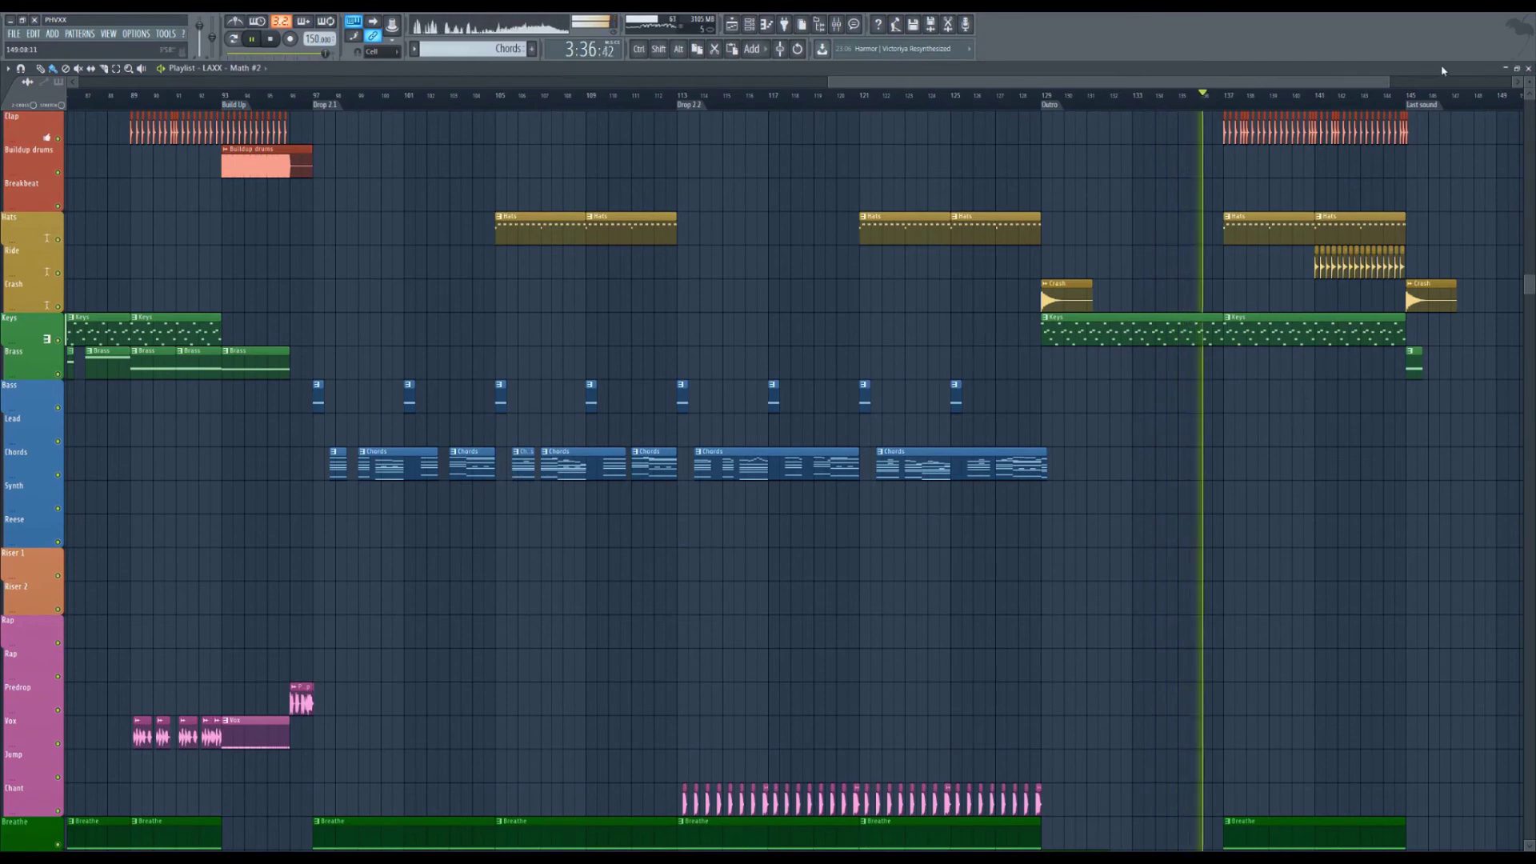
Step: Look over the full-length arrangement from the automation to the vocal tracks while the outro plays
scroll(1463, 104, "down", 5)
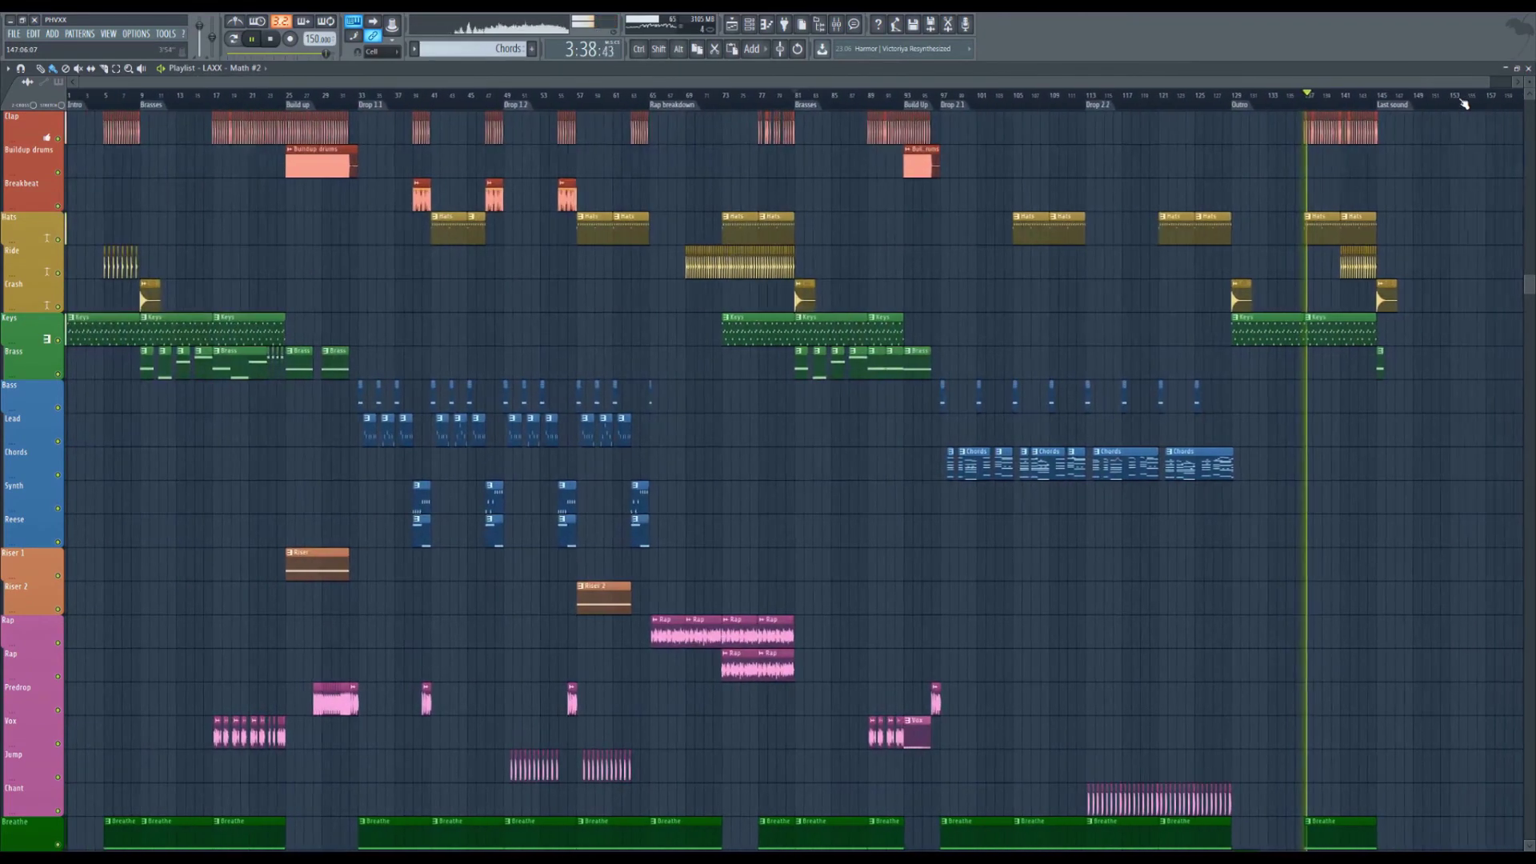
scroll(1412, 421, "up", 5)
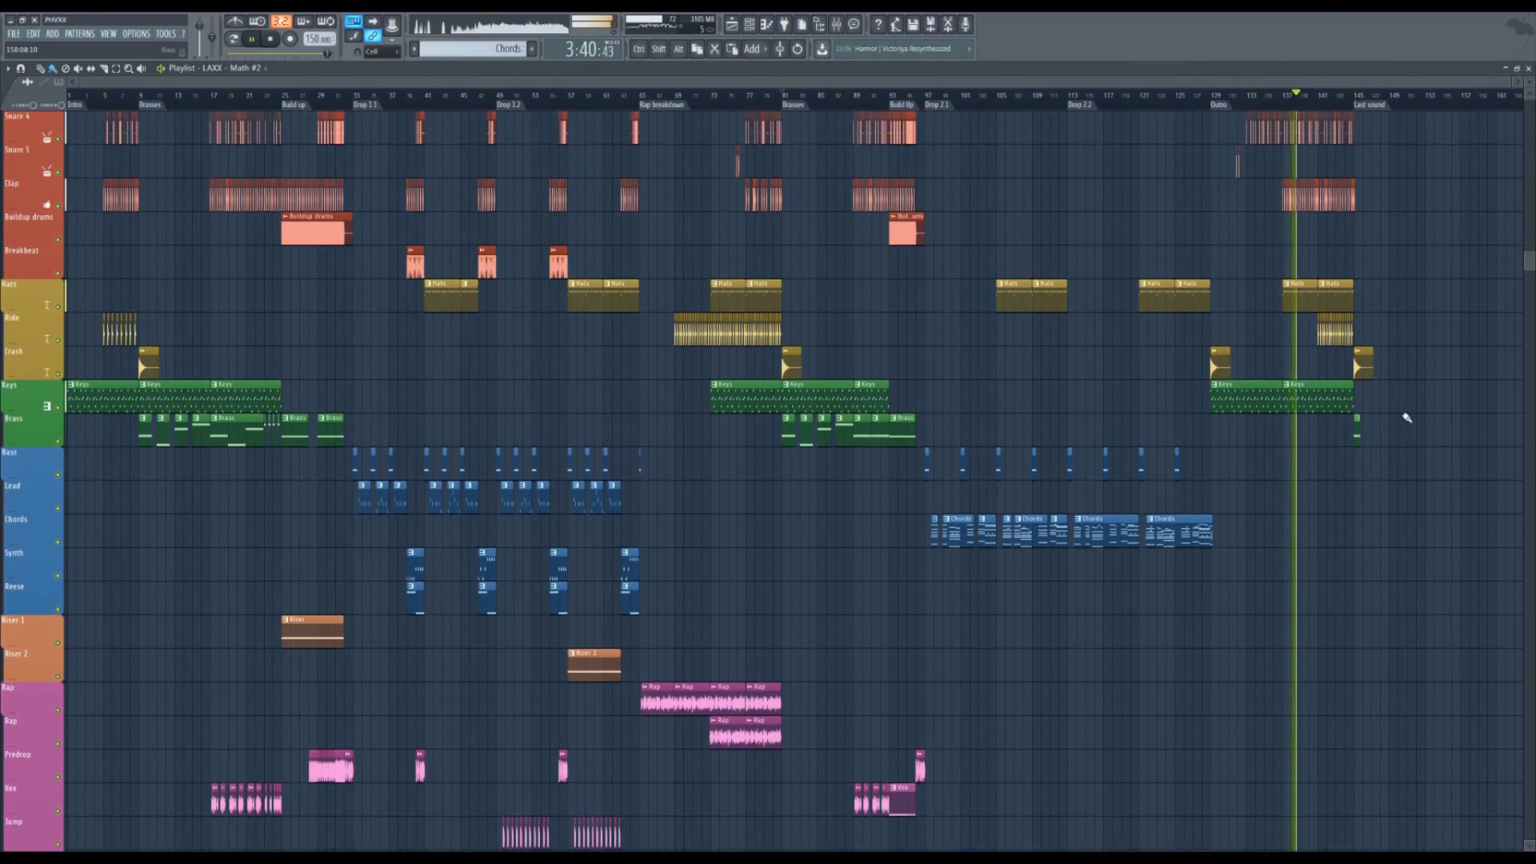
scroll(1408, 405, "up", 3)
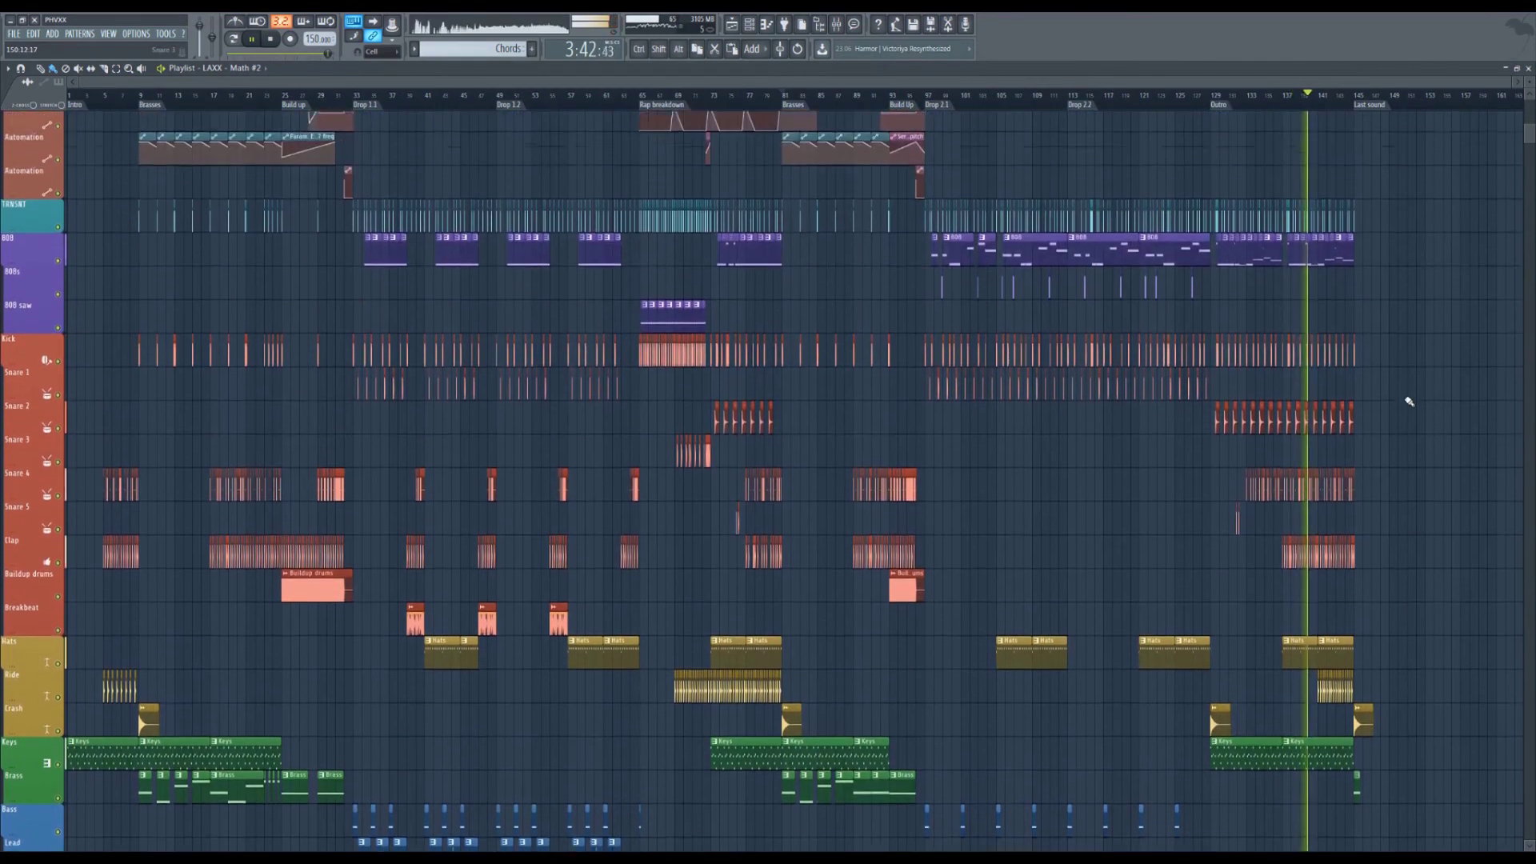
scroll(1415, 387, "down", 4)
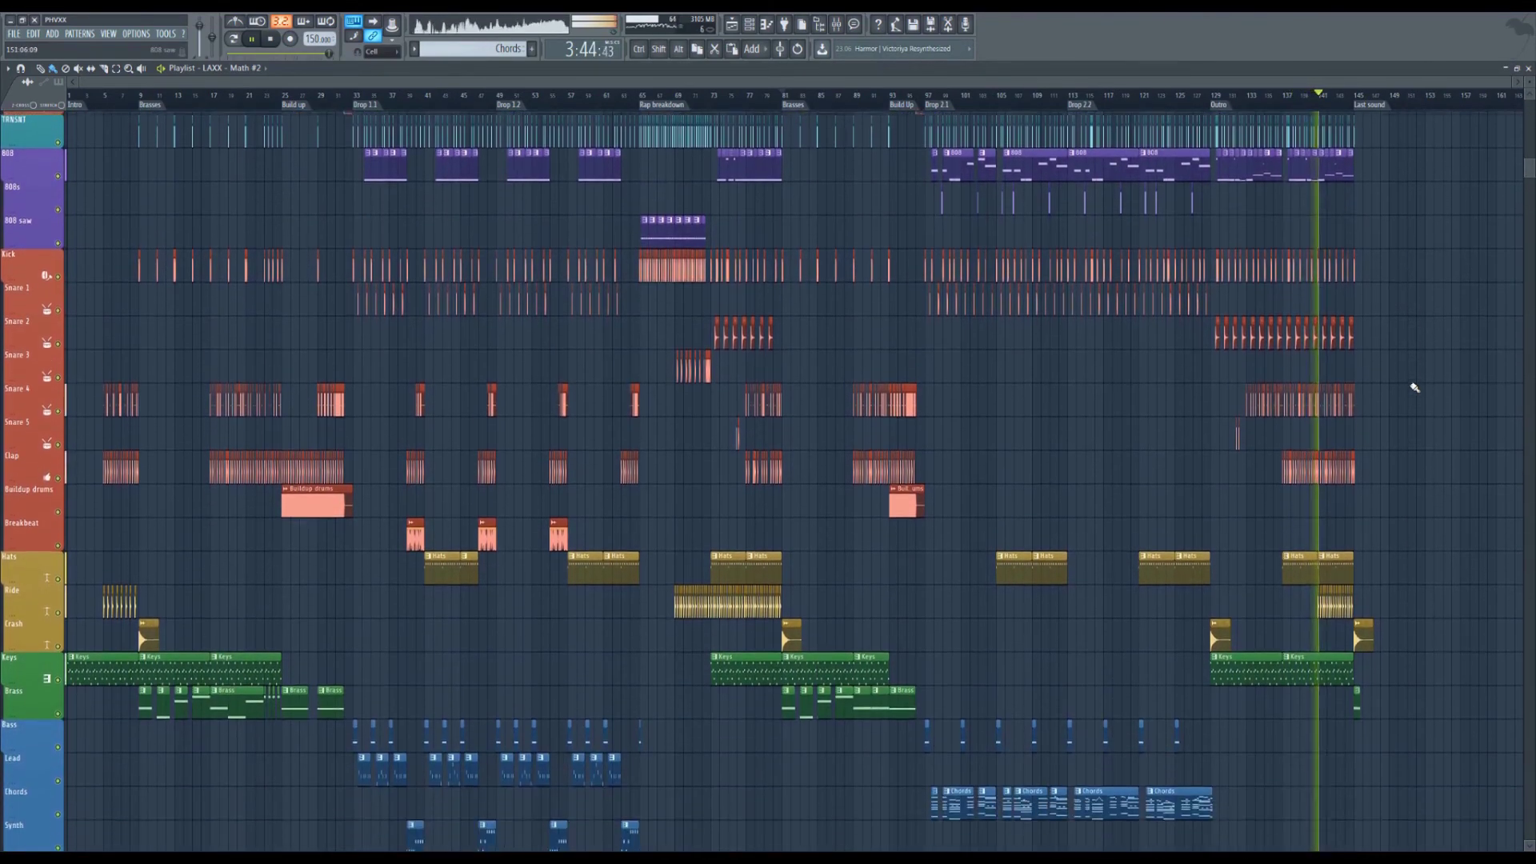
scroll(1415, 387, "down", 5)
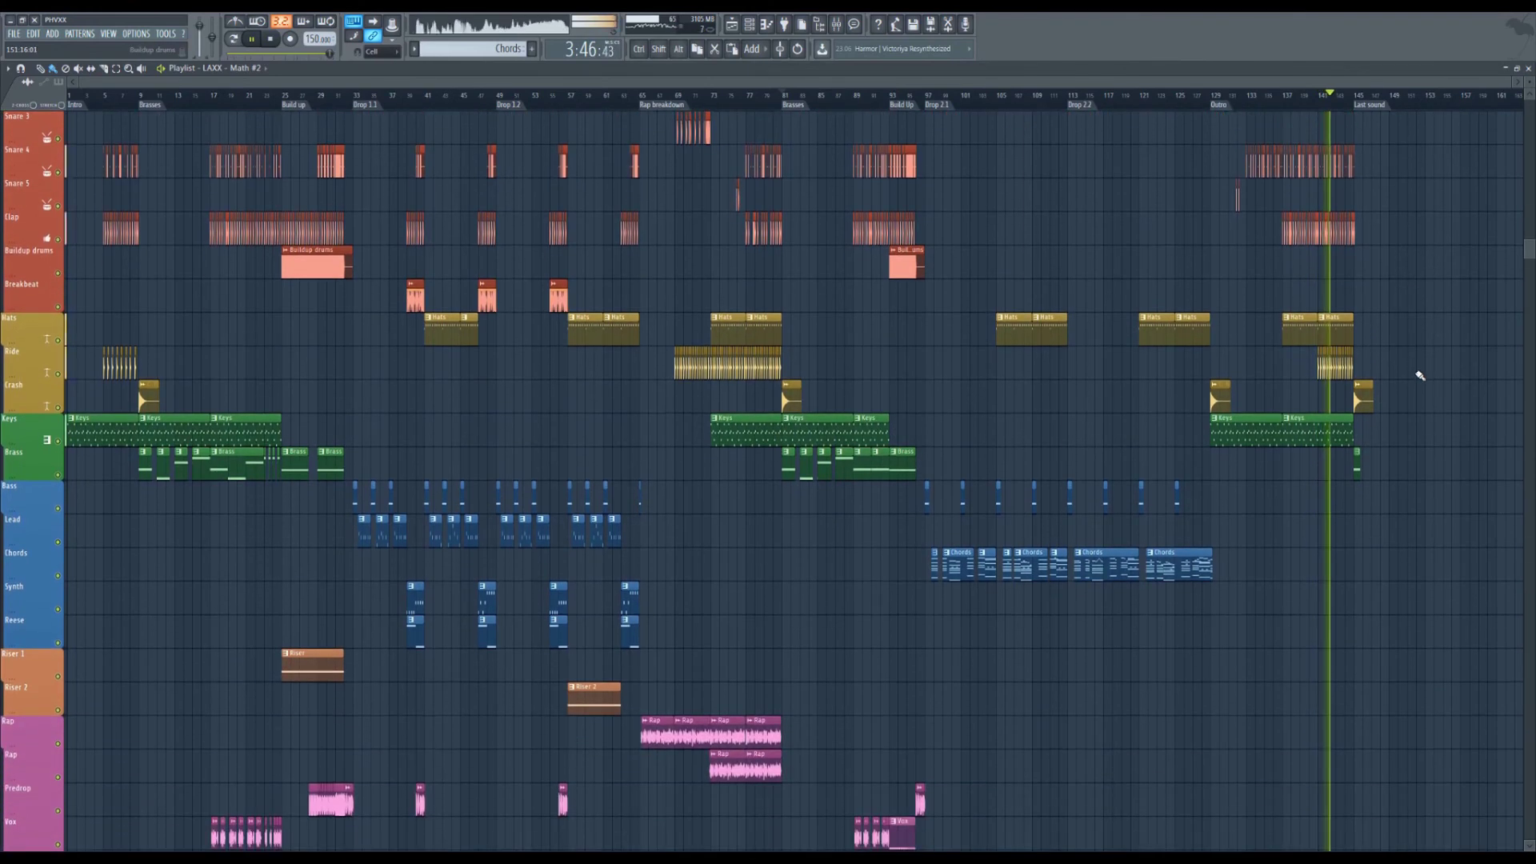
scroll(1420, 376, "up", 5)
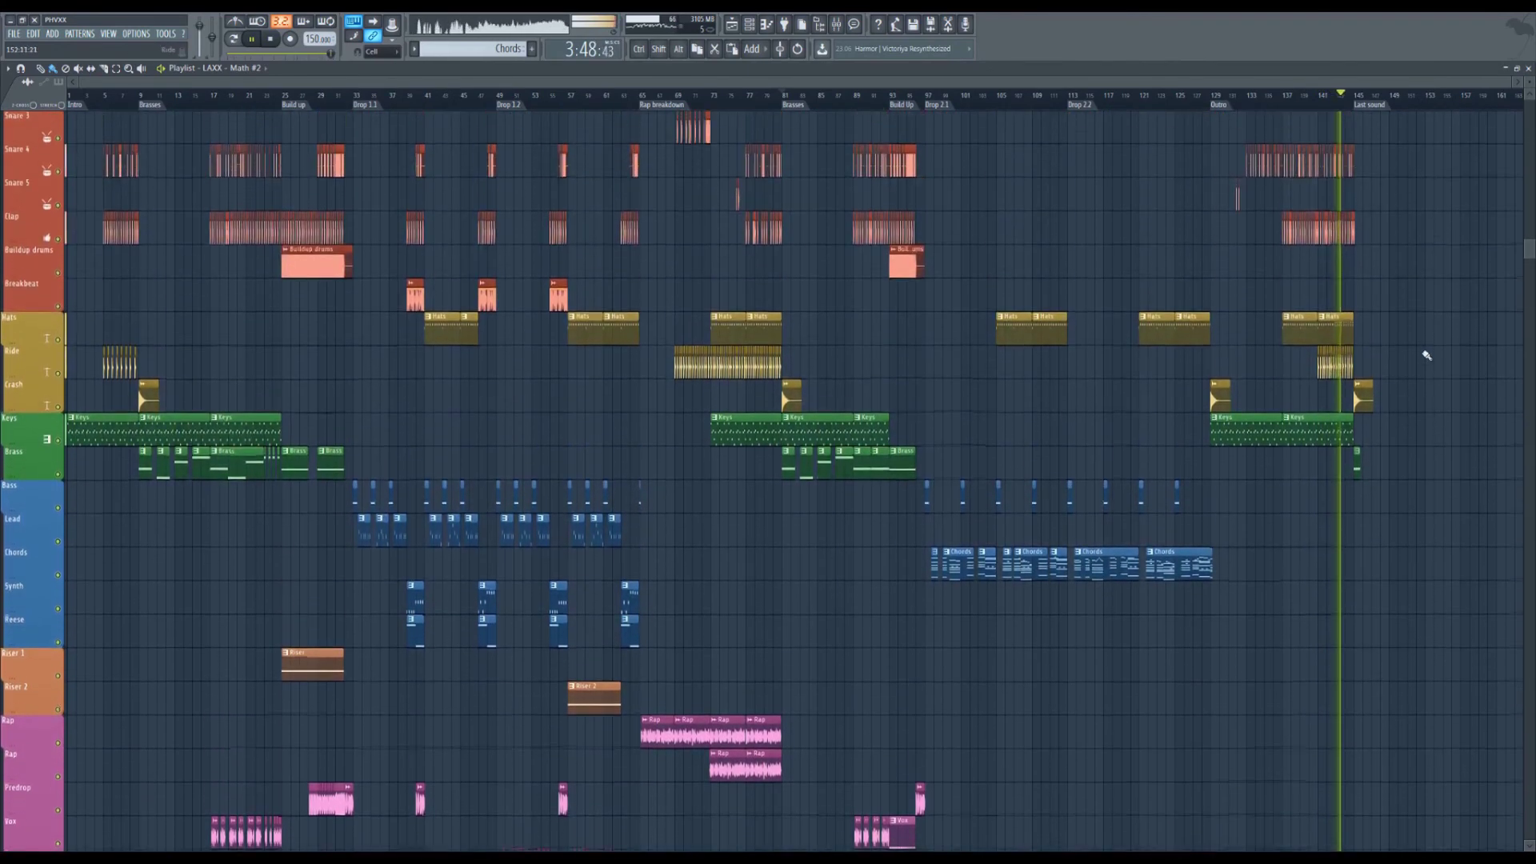